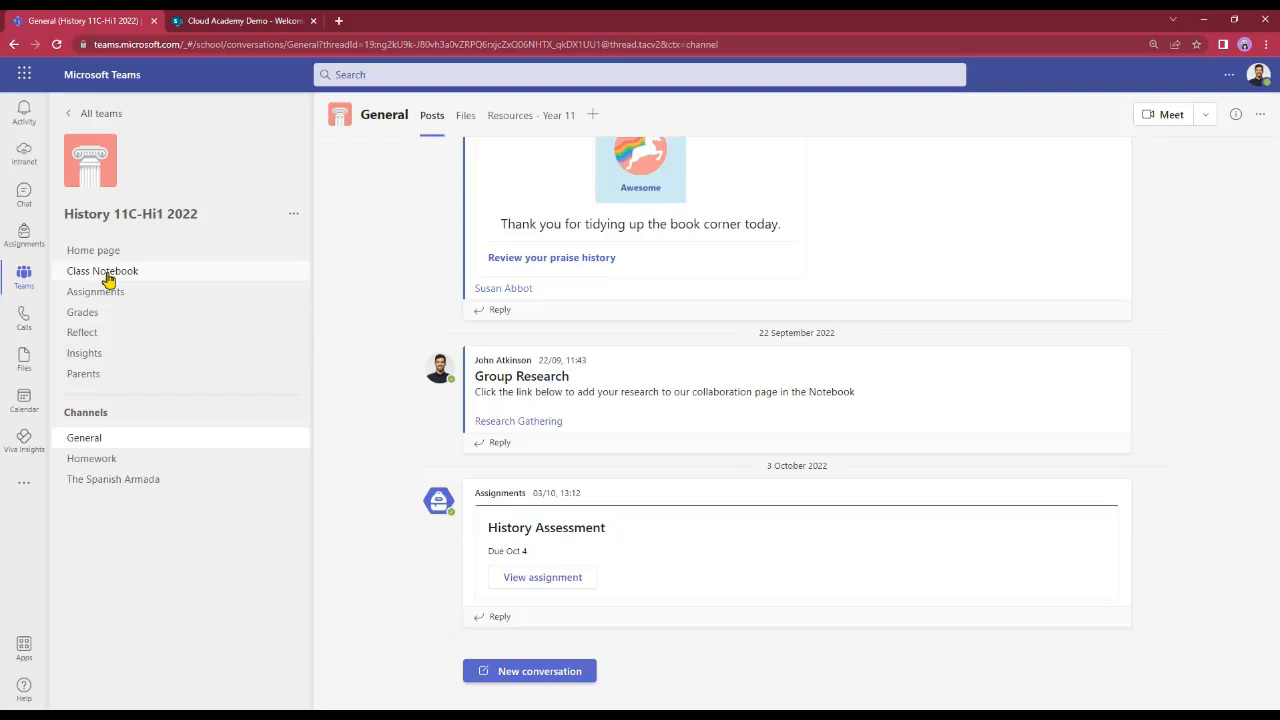
Open the History 11C-Hi1 2022 Class Notebook with its section list displayed and expand it to the full window.
{"action": "left_click", "coordinate": [104, 272]}
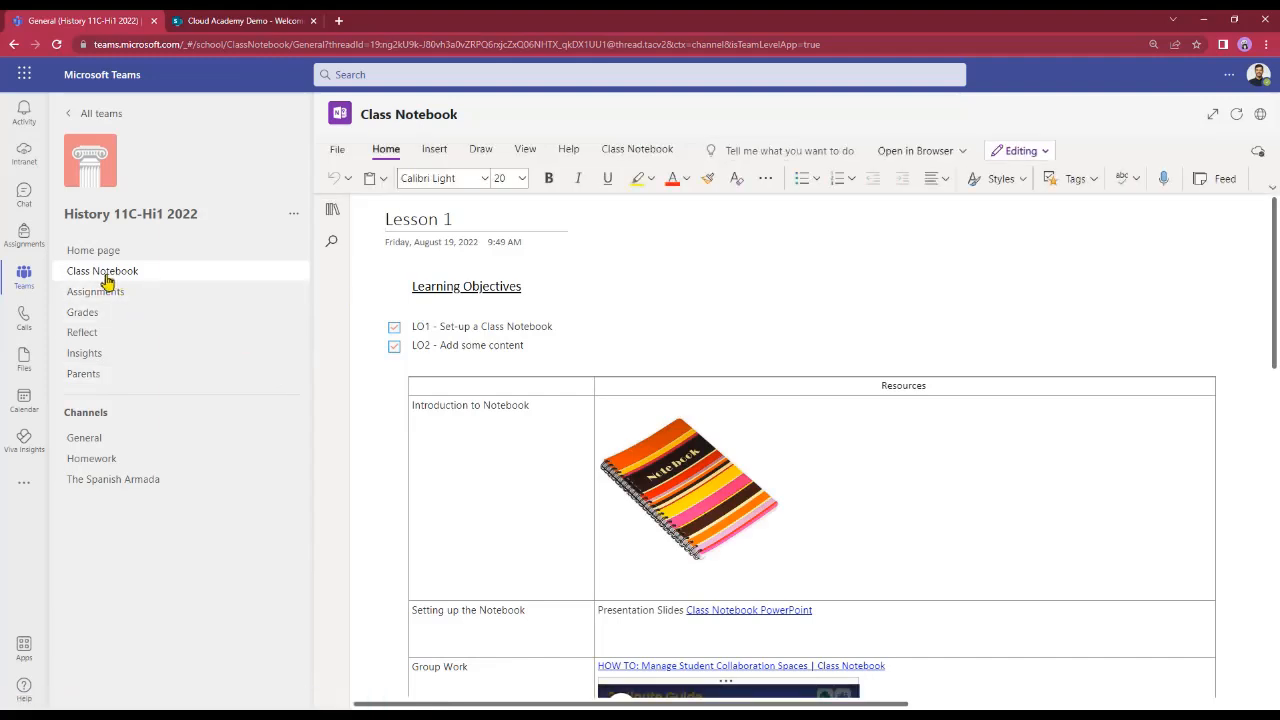
{"action": "left_click", "coordinate": [332, 209]}
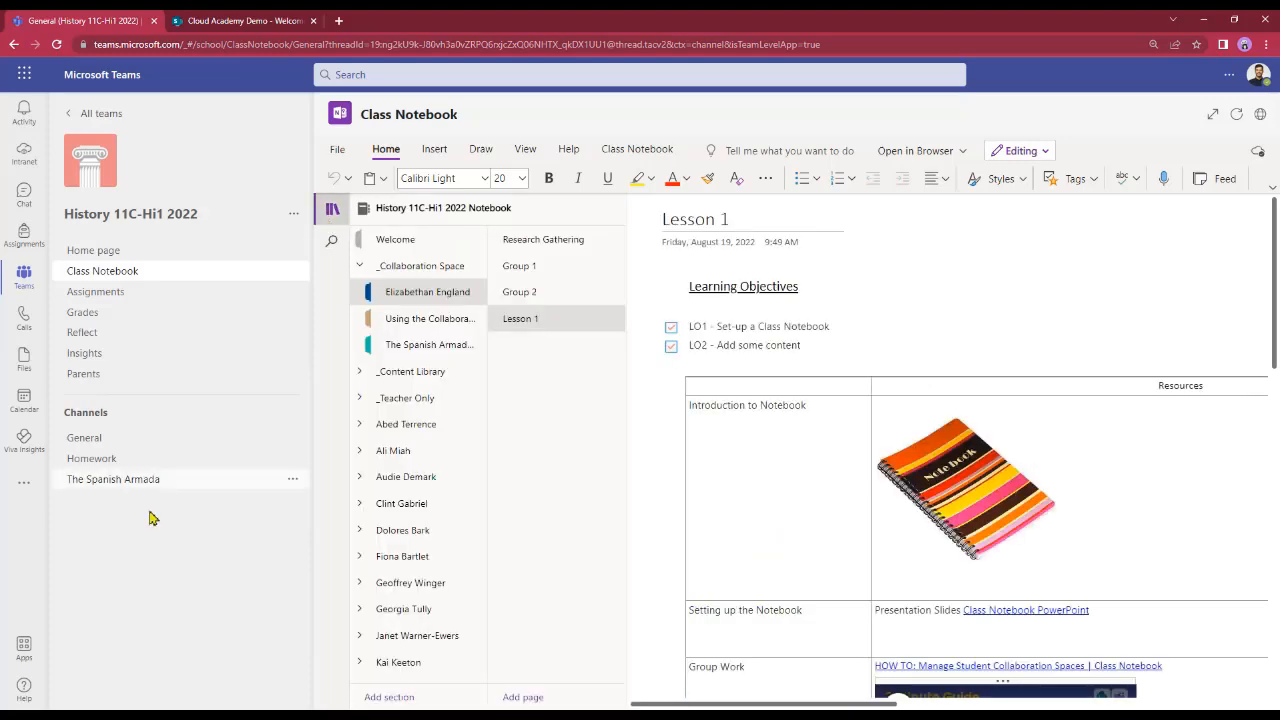
{"action": "left_click", "coordinate": [1216, 114]}
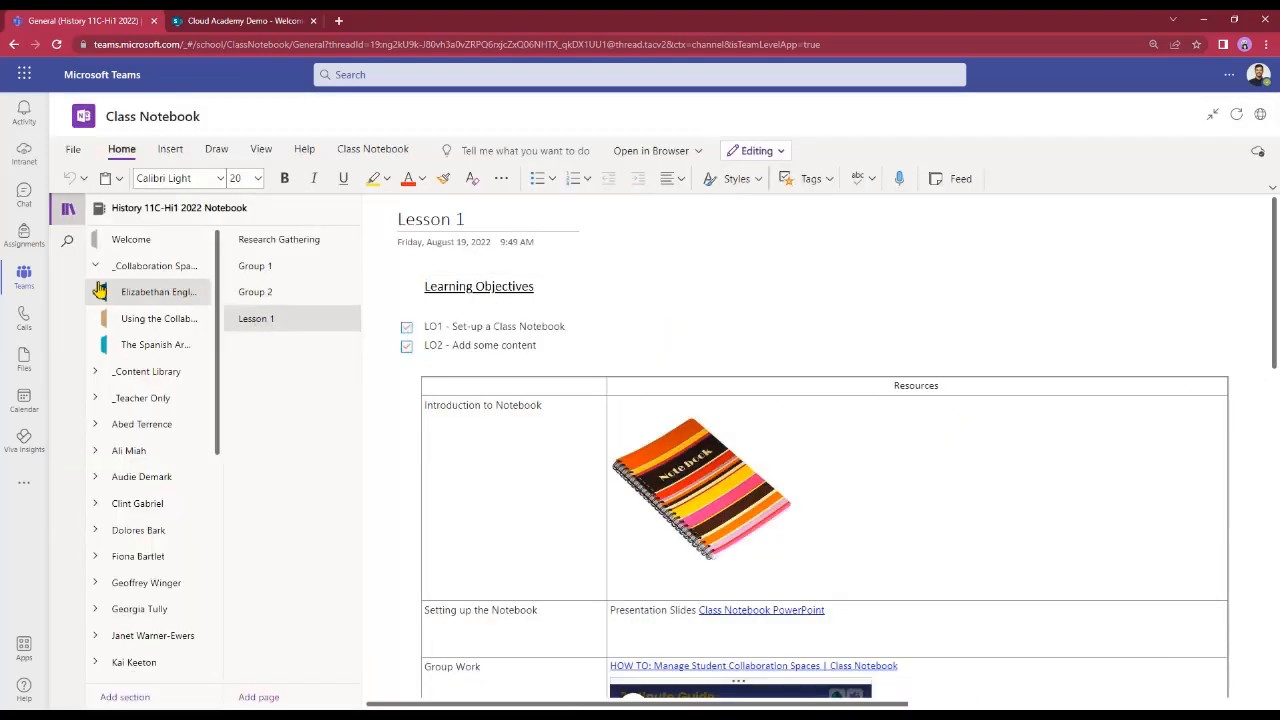
Open the "*Spanish Armada Logbook Project*" page from the Elizabethan England section of the _Content Library.
{"action": "left_click", "coordinate": [150, 266]}
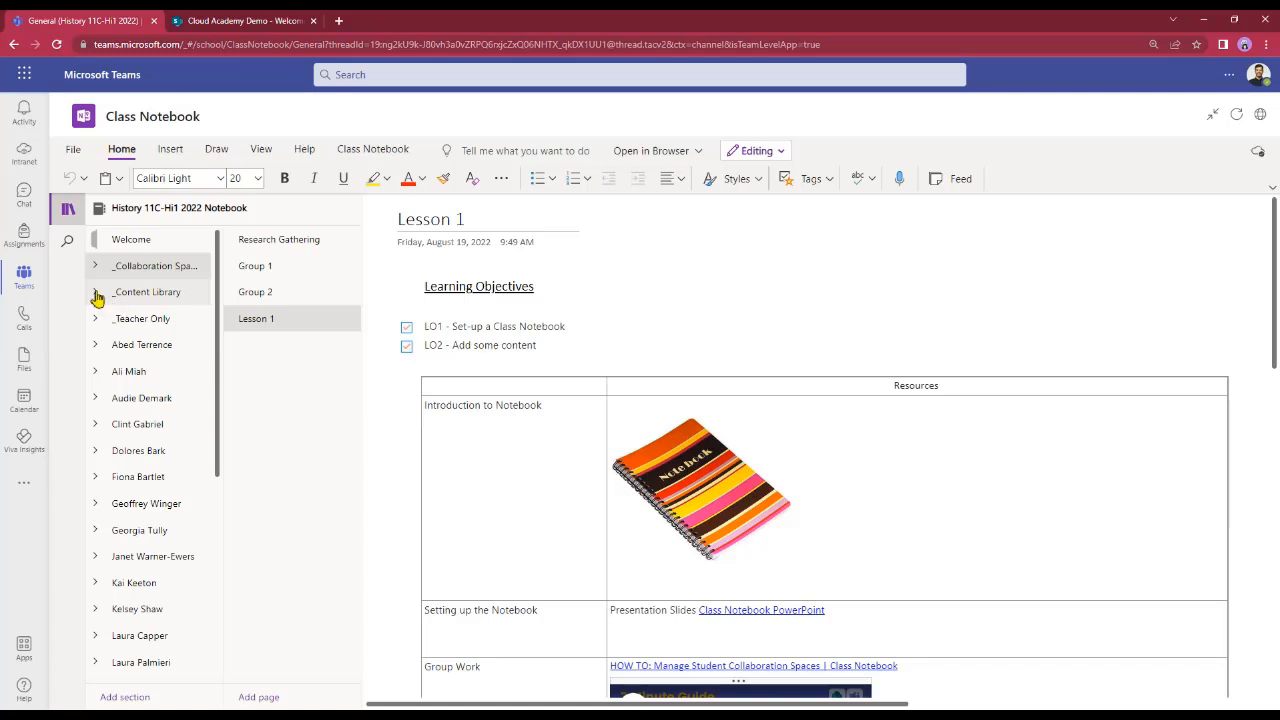
{"action": "left_click", "coordinate": [192, 291]}
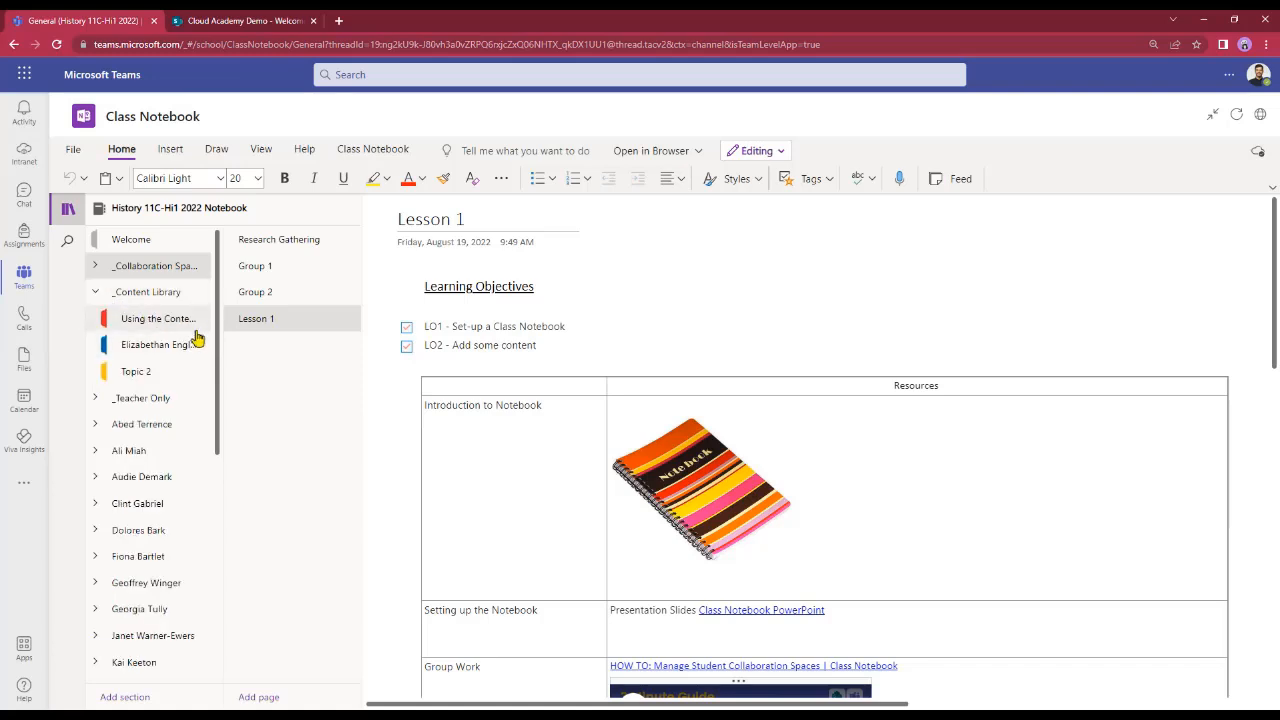
{"action": "left_click", "coordinate": [128, 346]}
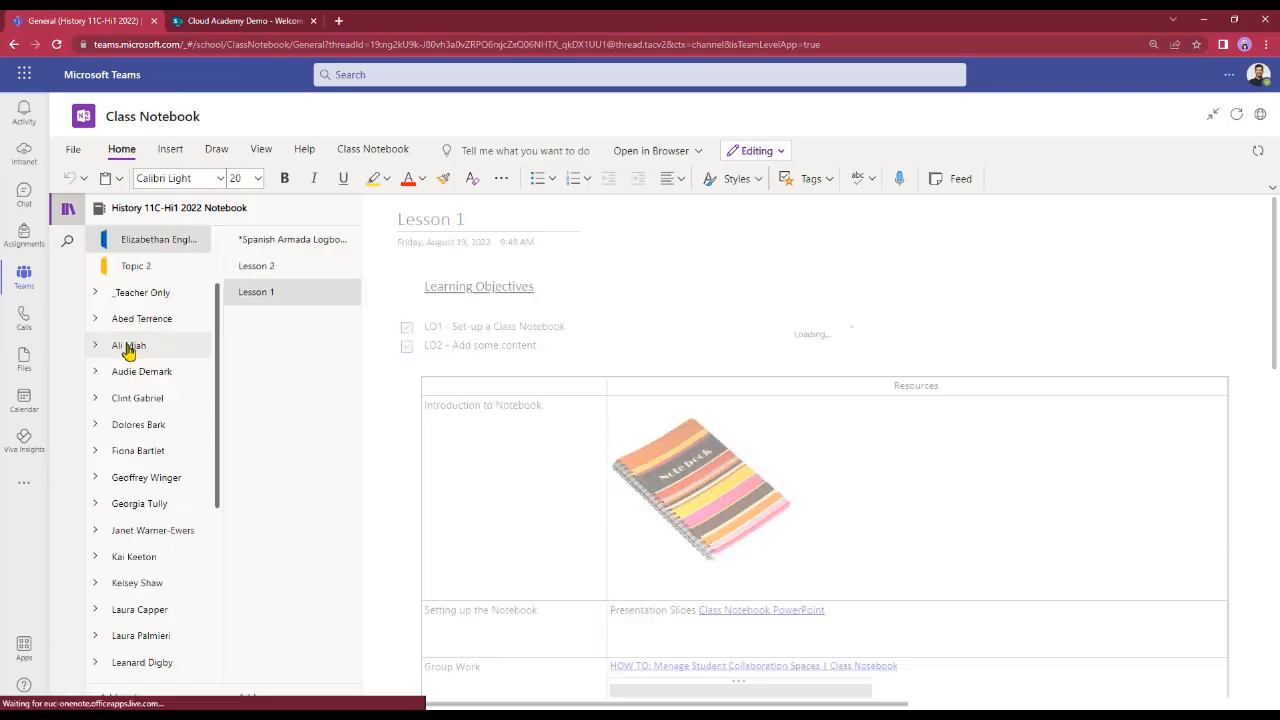
{"action": "left_click", "coordinate": [290, 243]}
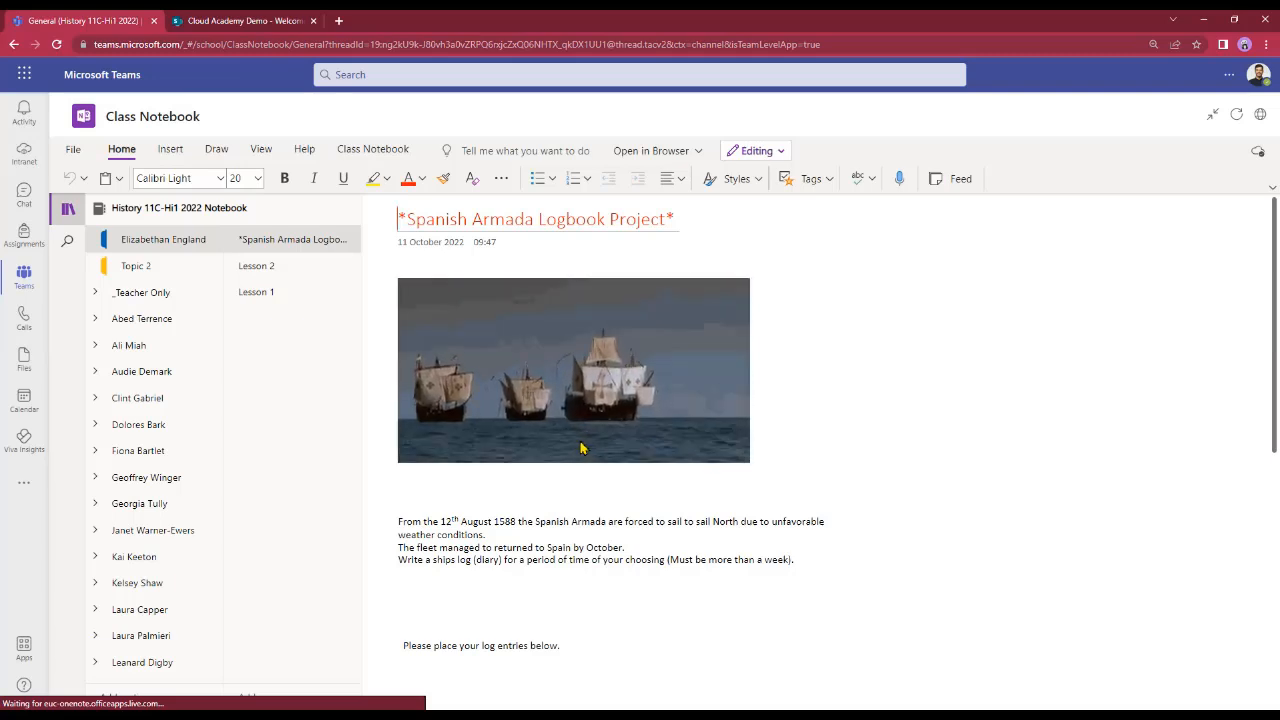
Add a Reflect check-in on "Understanding of the content" to the empty area beside the ship picture on the logbook page.
{"action": "left_click", "coordinate": [931, 321]}
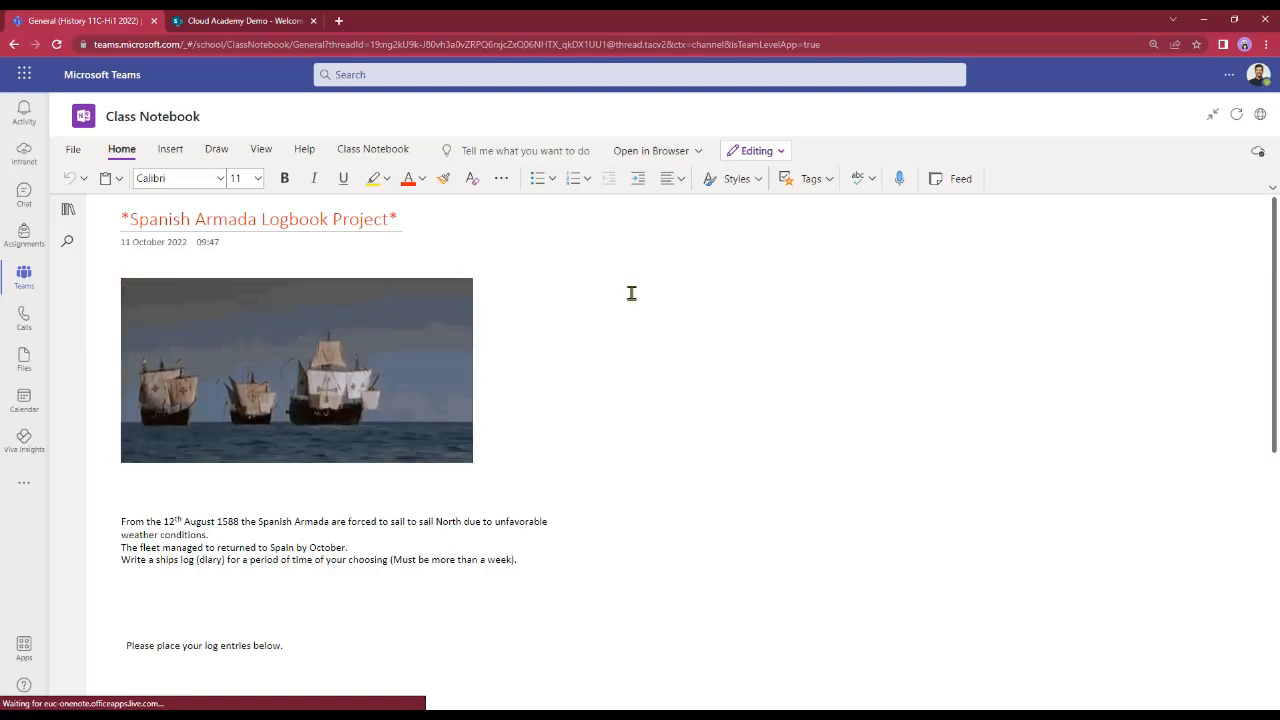
{"action": "left_click", "coordinate": [346, 152]}
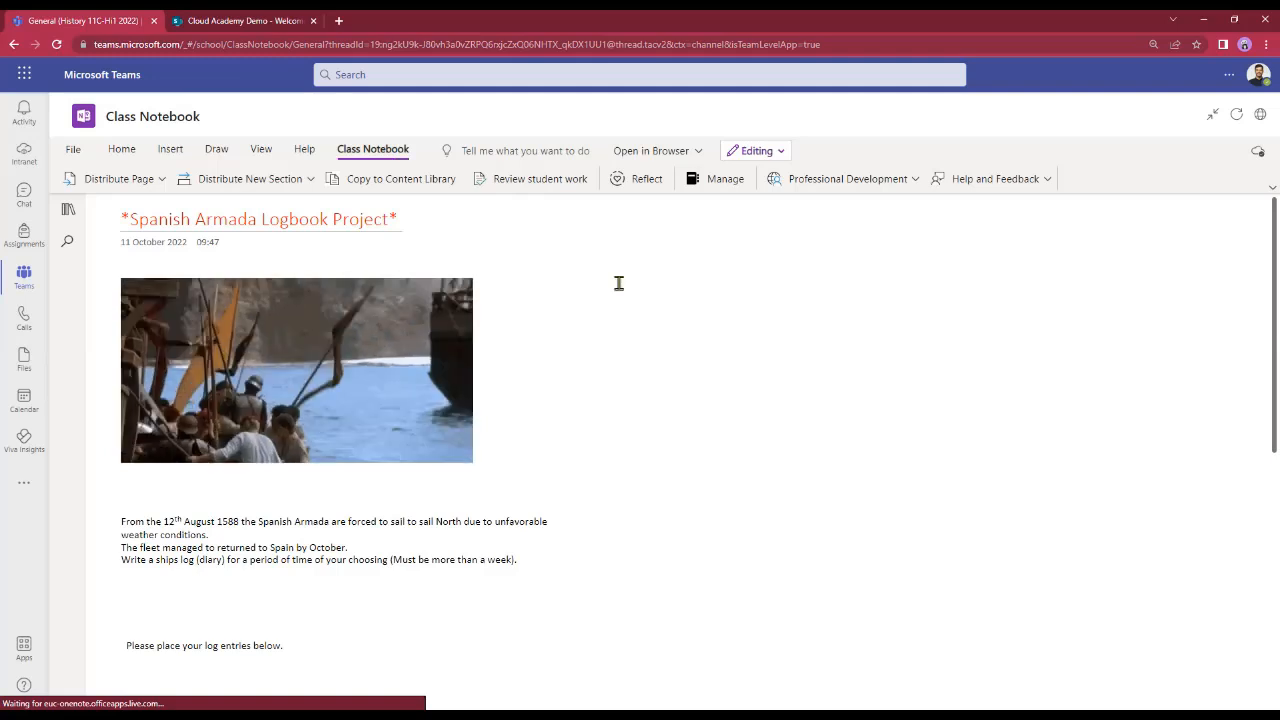
{"action": "left_click", "coordinate": [645, 180]}
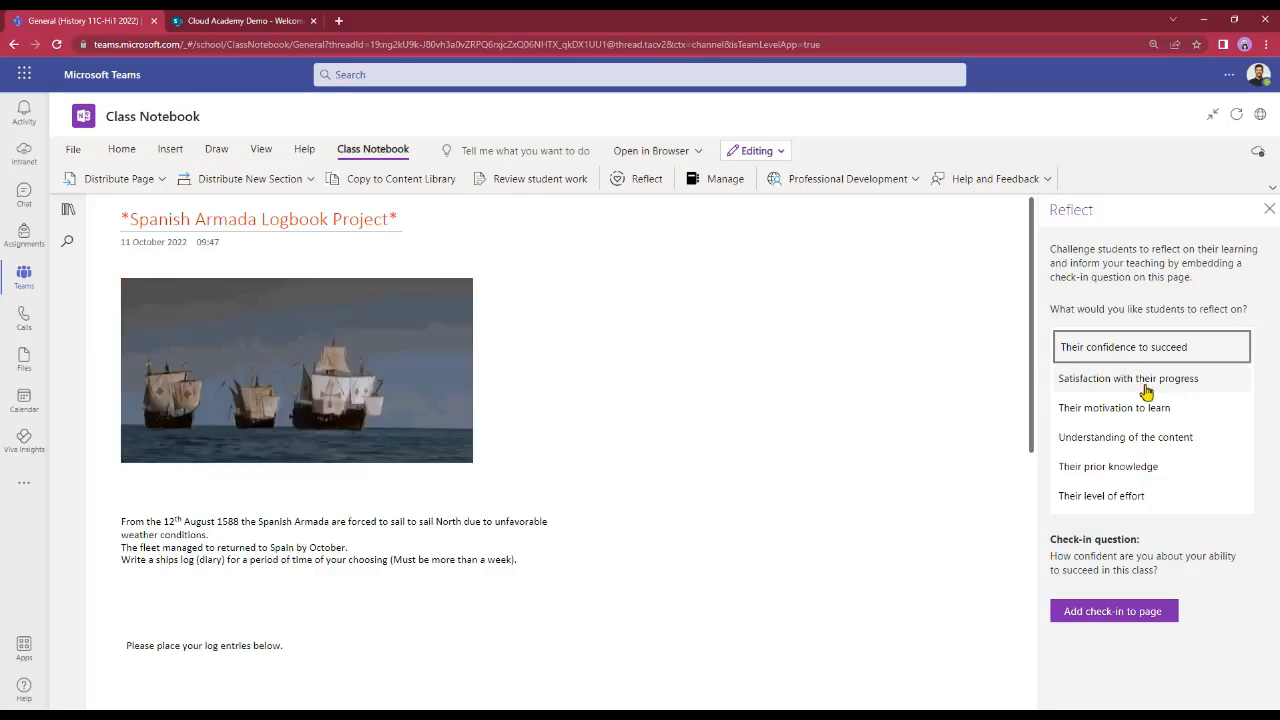
{"action": "left_click", "coordinate": [1101, 443]}
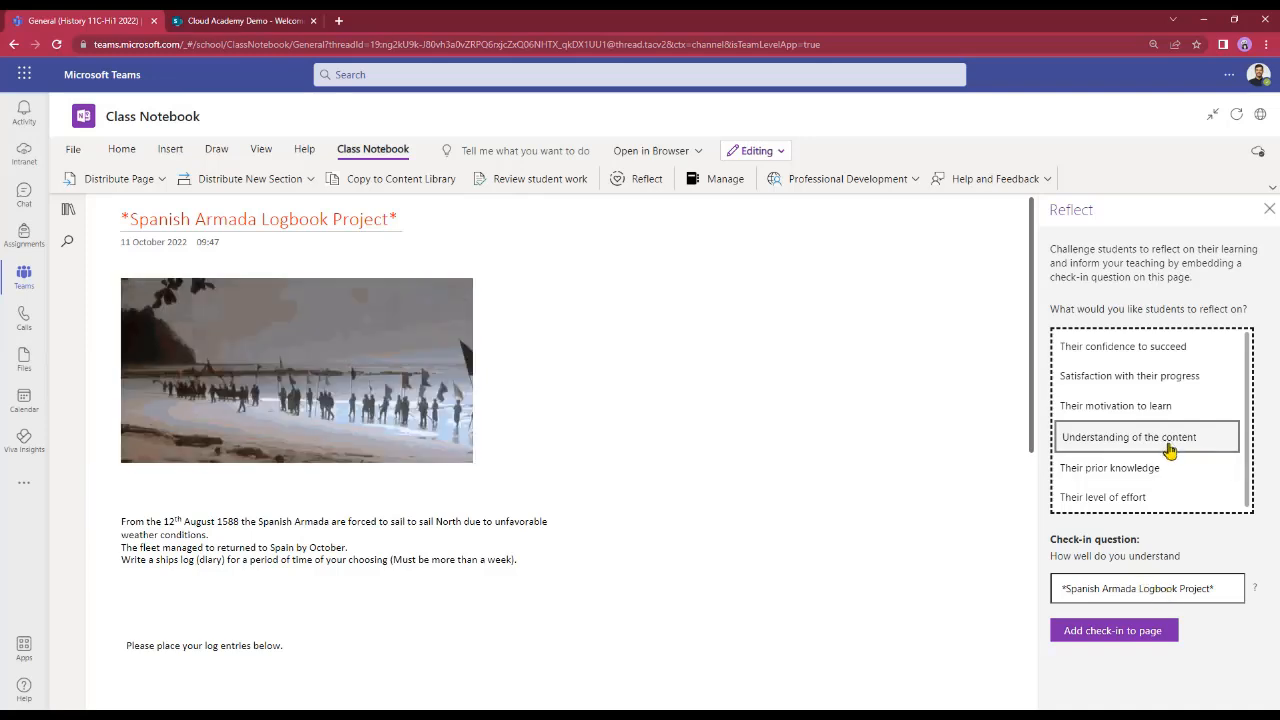
{"action": "left_click", "coordinate": [1115, 631]}
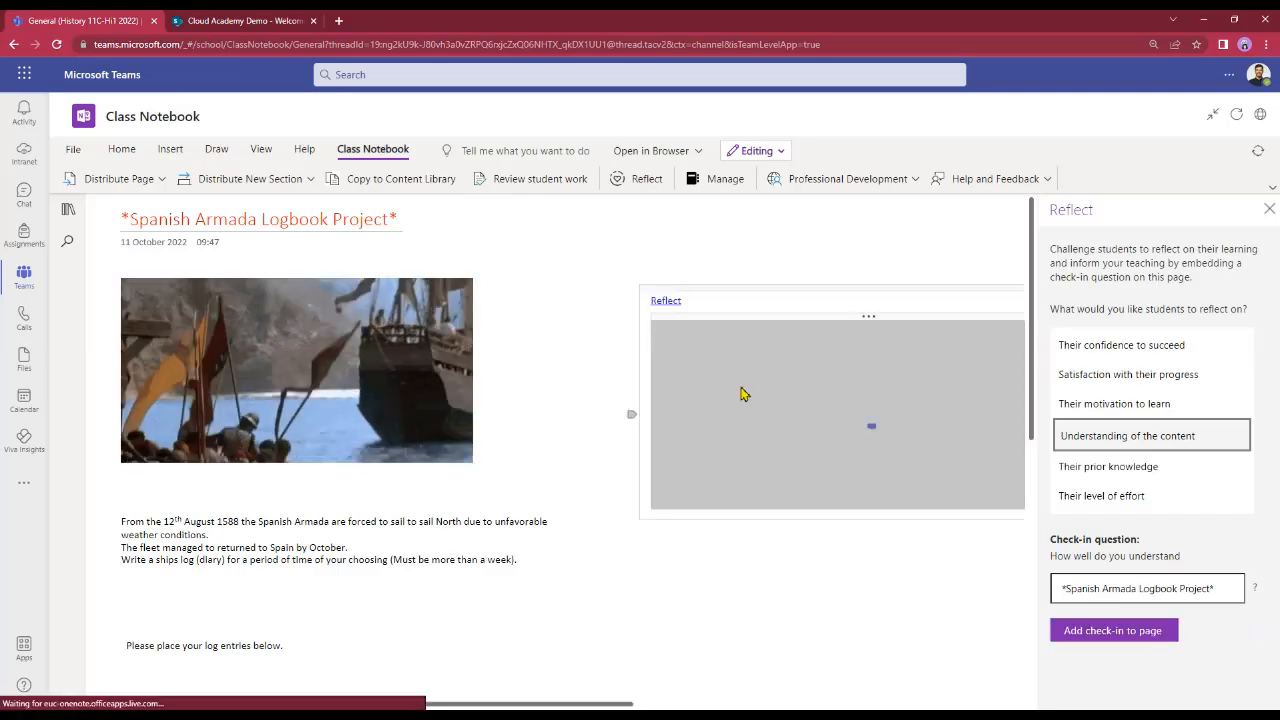
{"action": "left_click", "coordinate": [1269, 208]}
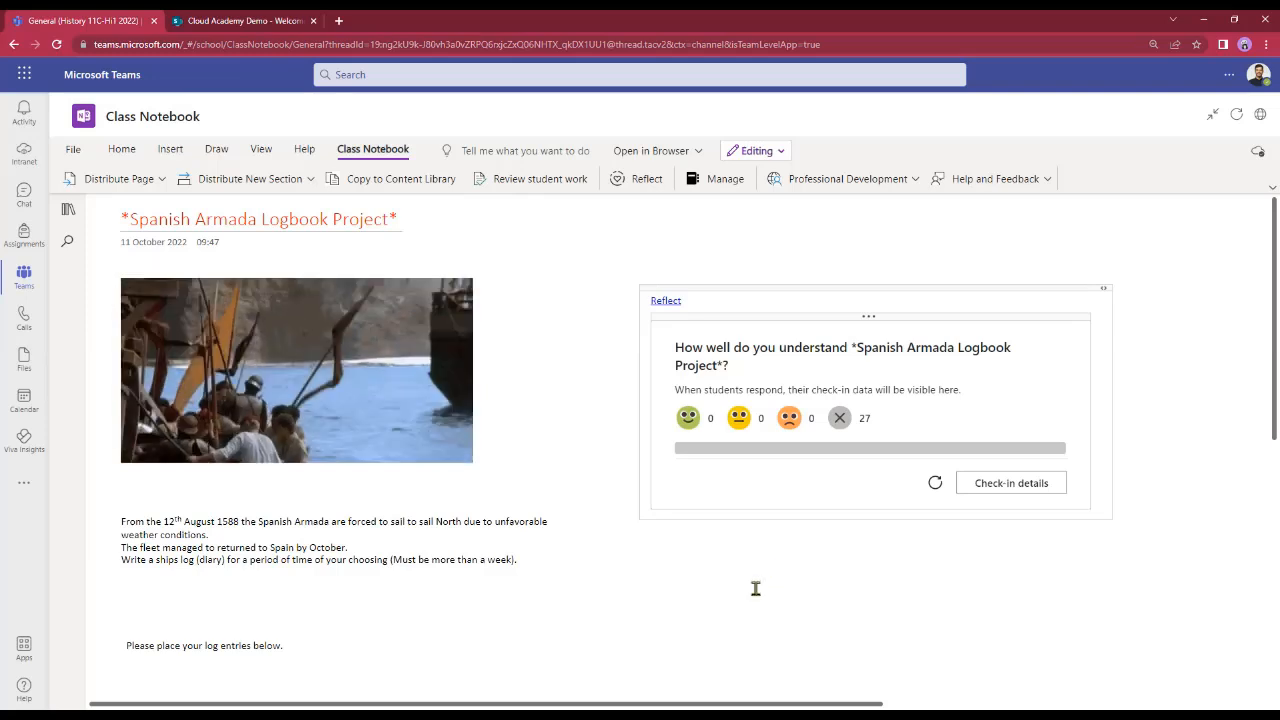
Restore the notebook to its normal size with the section list displayed, and start a new assignment for the History class.
{"action": "left_click", "coordinate": [68, 212]}
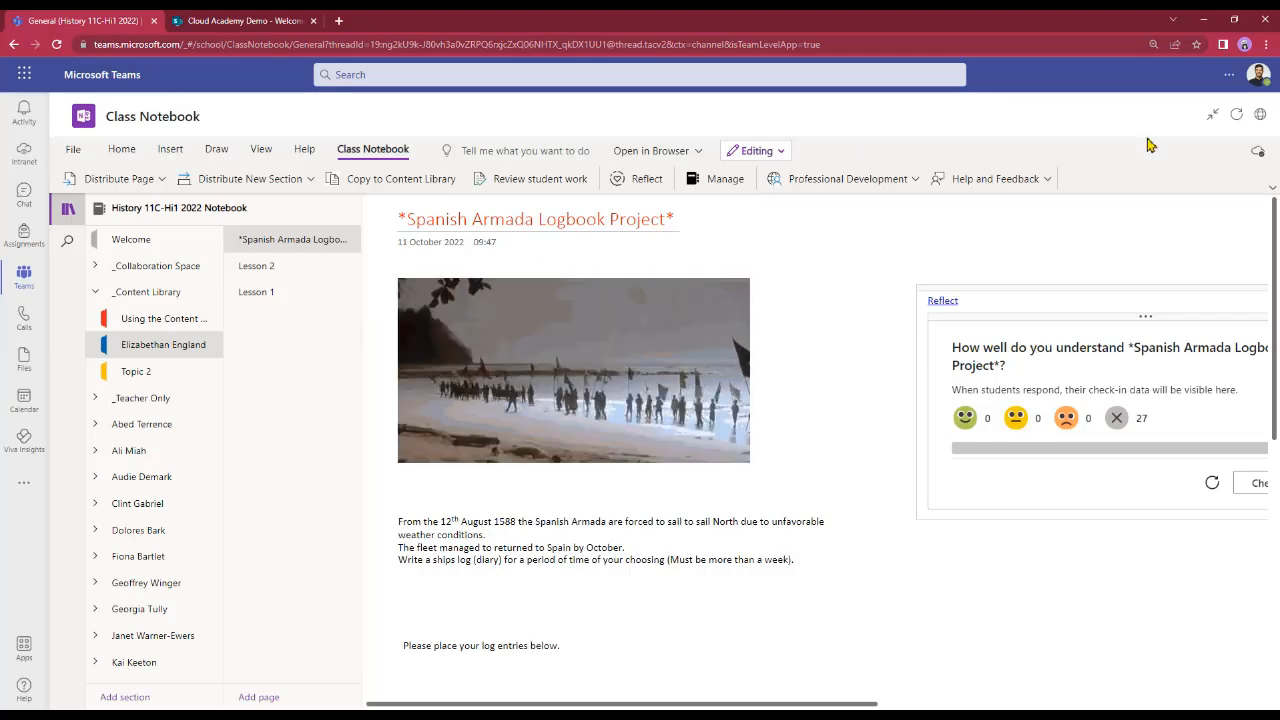
{"action": "left_click", "coordinate": [1212, 115]}
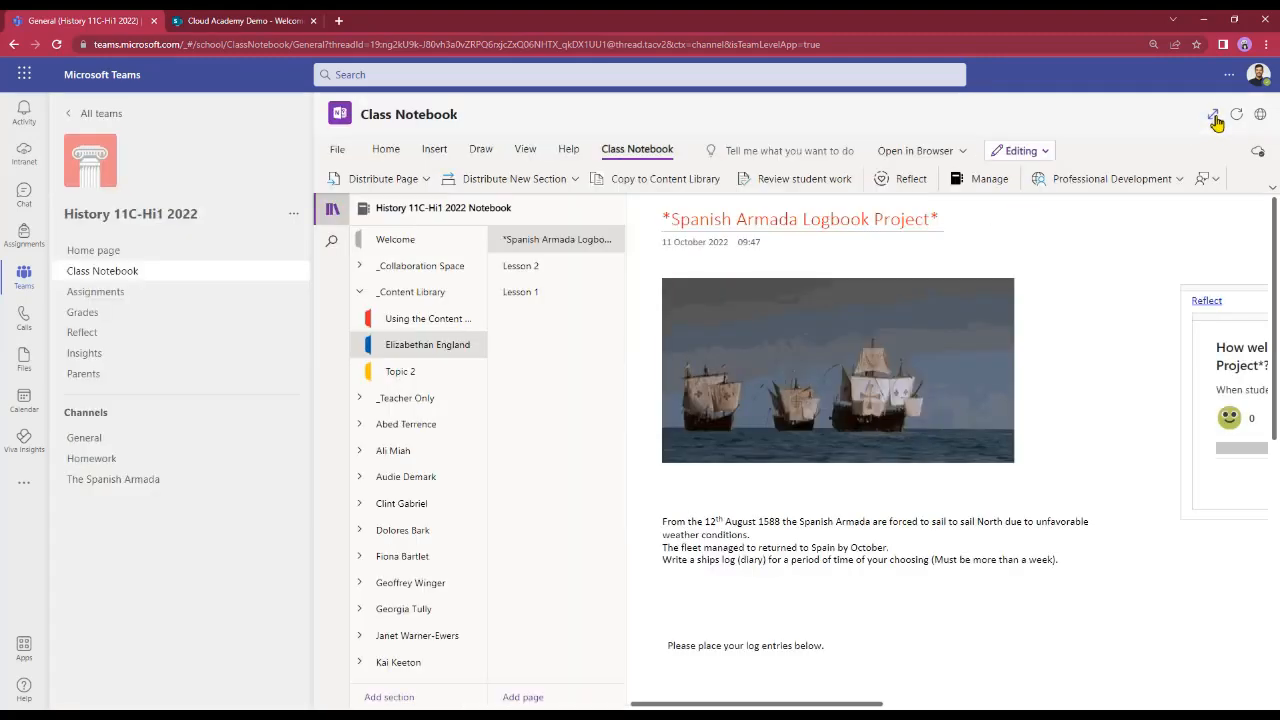
{"action": "left_click", "coordinate": [94, 294]}
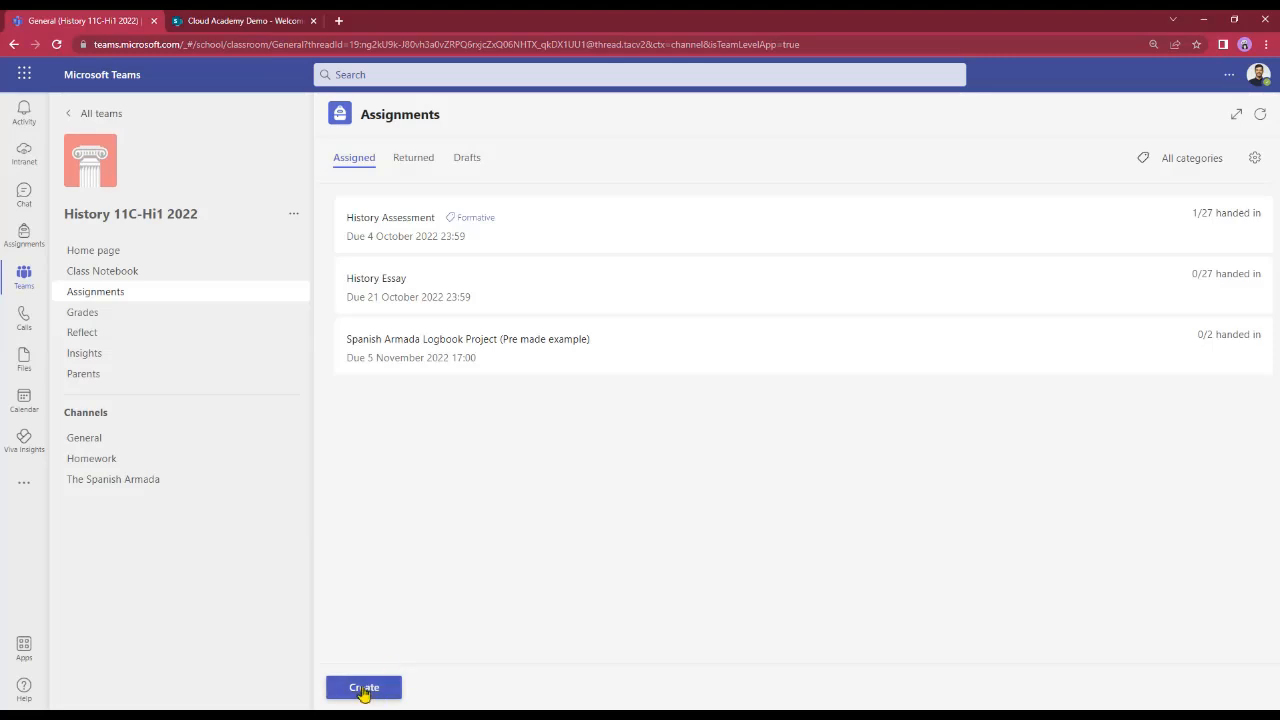
{"action": "left_click", "coordinate": [358, 692]}
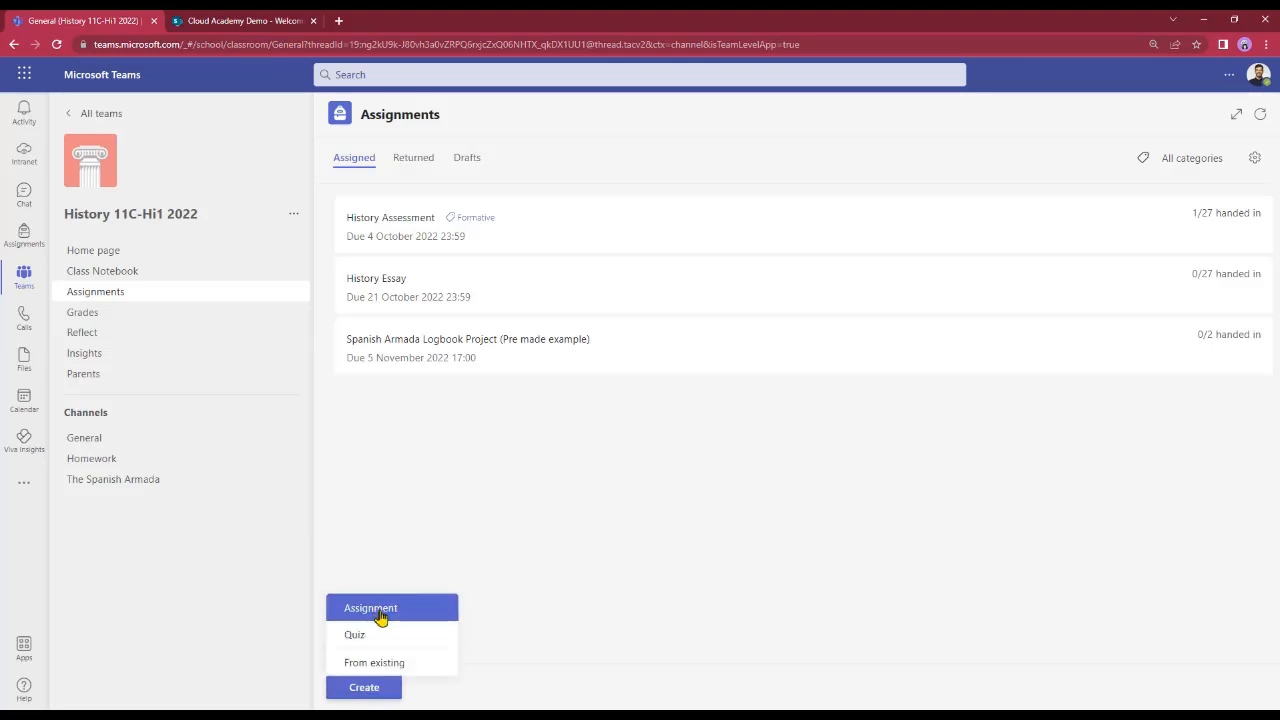
{"action": "left_click", "coordinate": [381, 618]}
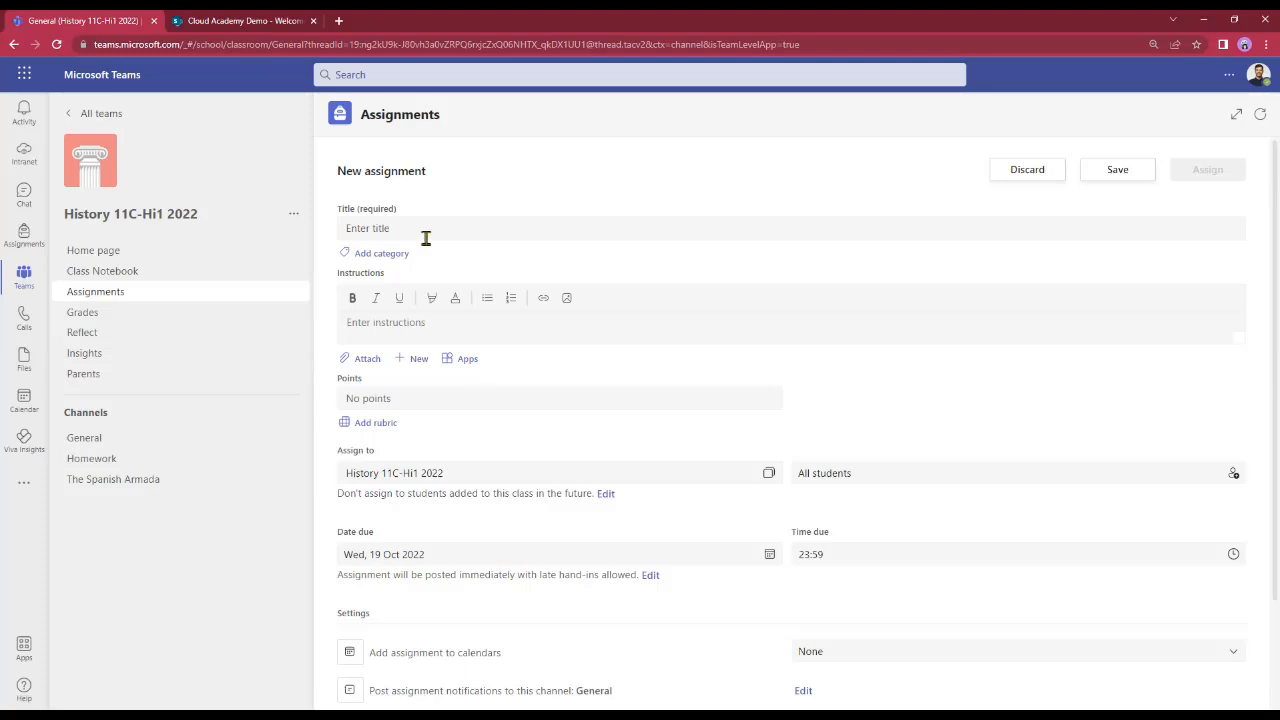
Title the assignment "*Spanish Armada Logbook Project*" and enter the ship's log brief with its bulleted points to consider as the instructions.
{"action": "left_click", "coordinate": [425, 235]}
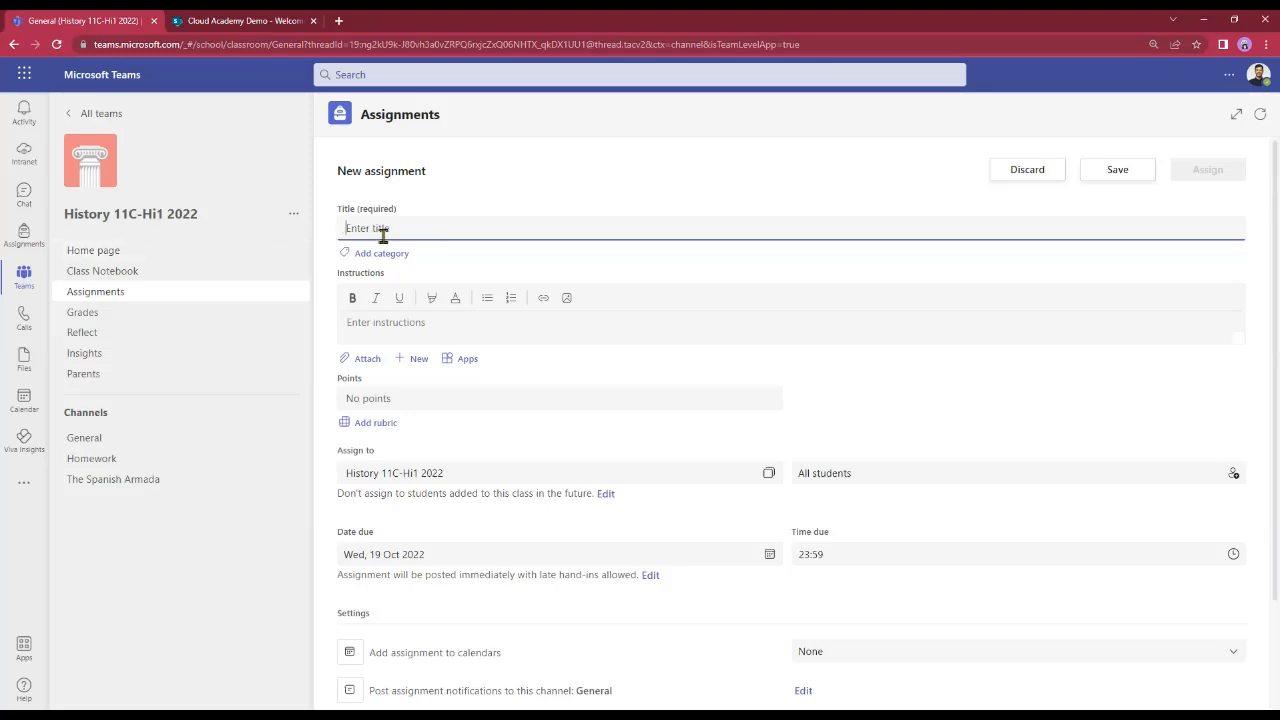
{"action": "type", "text": "*Spanish Armada Logbook Project*"}
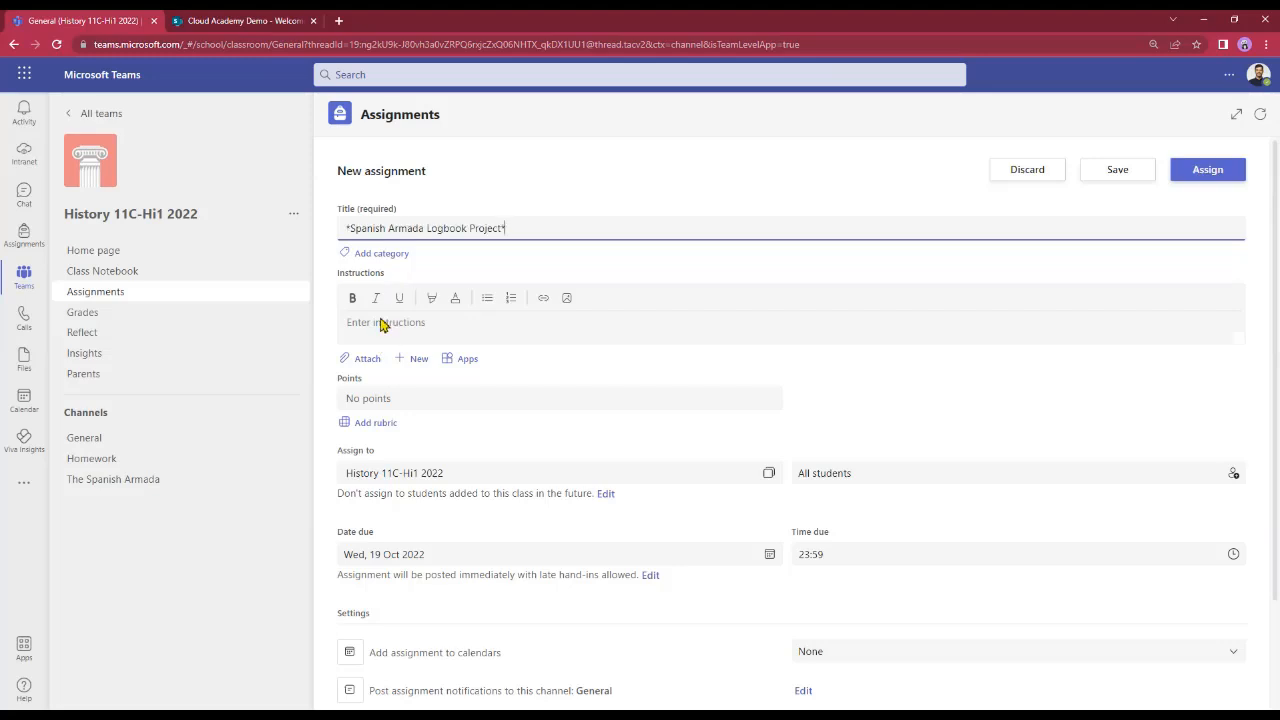
{"action": "left_click", "coordinate": [380, 326]}
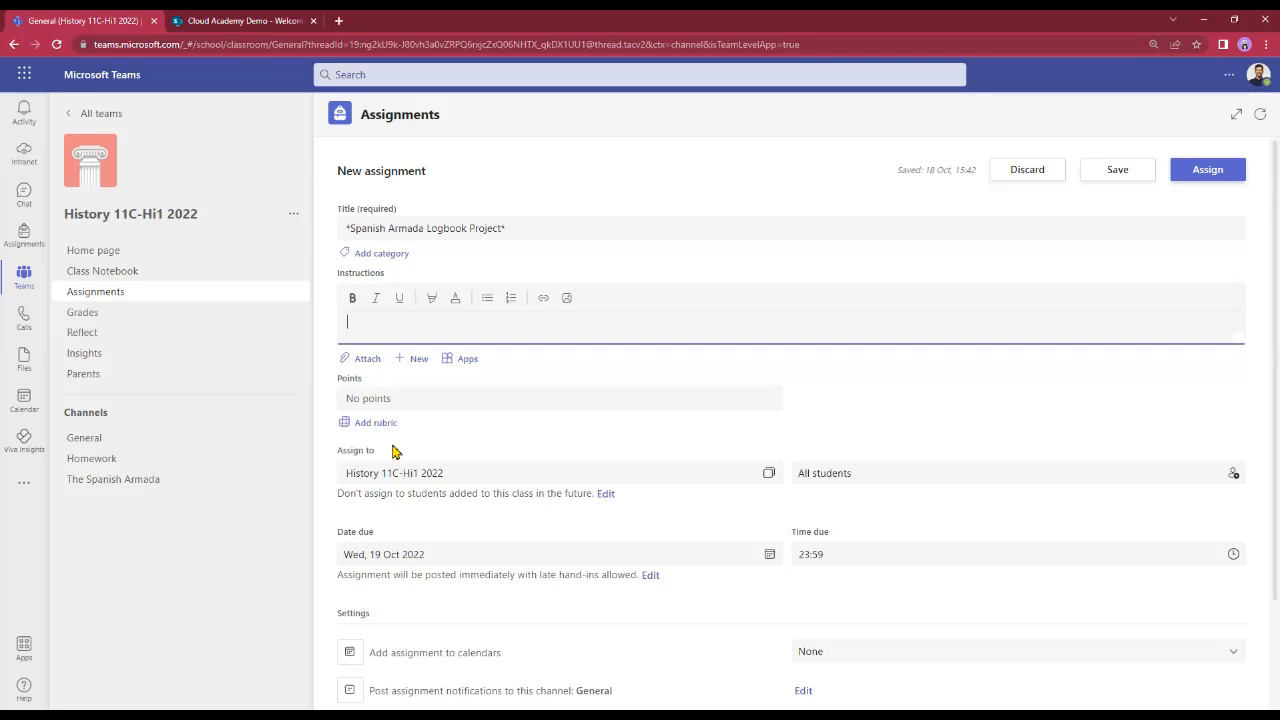
{"action": "type", "text": "Spanish Armada Logbook Project  From the 12th August 1588 the Spanish Armada are forced to sail to sail North due to unfavourable weather conditions. By October the storm battered fleet had managed to return to Lisbon. Of the 150 ships that set out only 65 returned. Your assignment. Write a ships log (diary) for a period of time of your choosing (Must be more than a week). You can write the log as a captain or crew member whose ship survived or was wrecked. Things to consider when writing your log. Layout. Will it be written as a once a day entry or more for example. Historical accuracy dates and times. Location accuracy. Some place names may have changed since 1588 Creativity. make it come alive to the reader. You can add sketches, maps etc."}
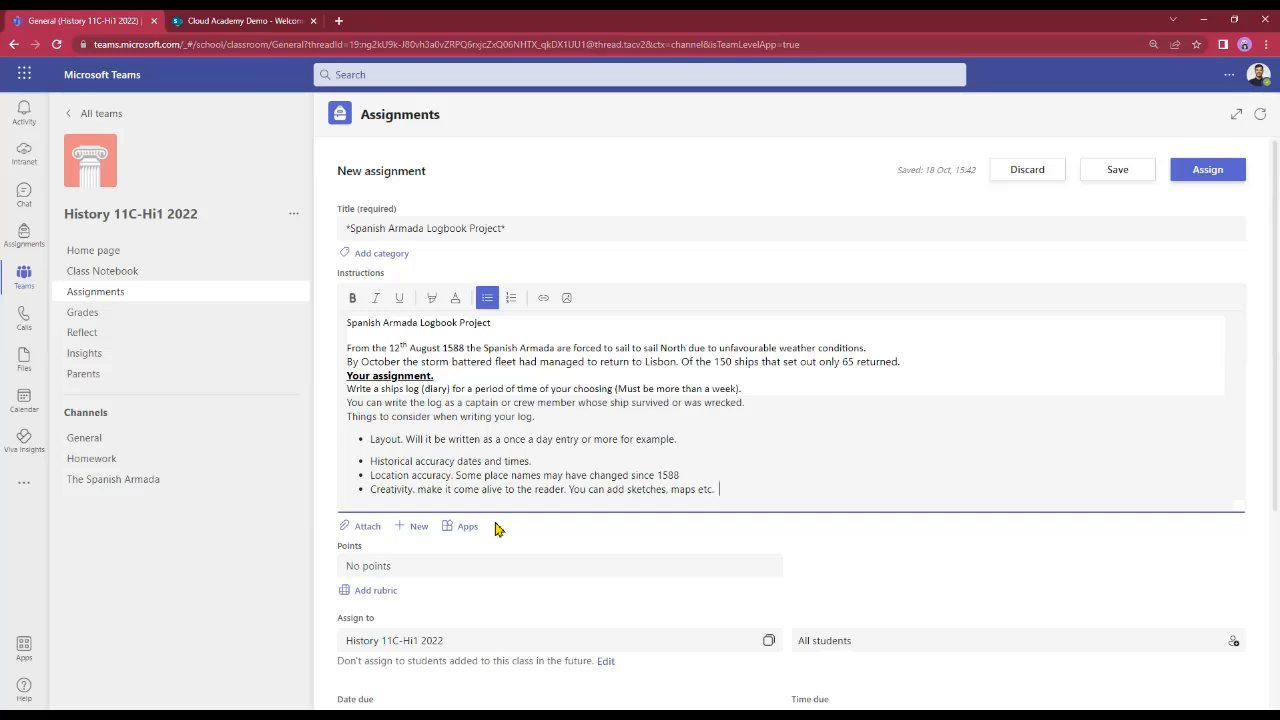
Attach the Class Notebook page "*Spanish Armada Logbook Project*" from _Content Library > Elizabethan England to the assignment.
{"action": "scroll", "coordinate": [494, 528], "scroll_direction": "down", "scroll_amount": 2}
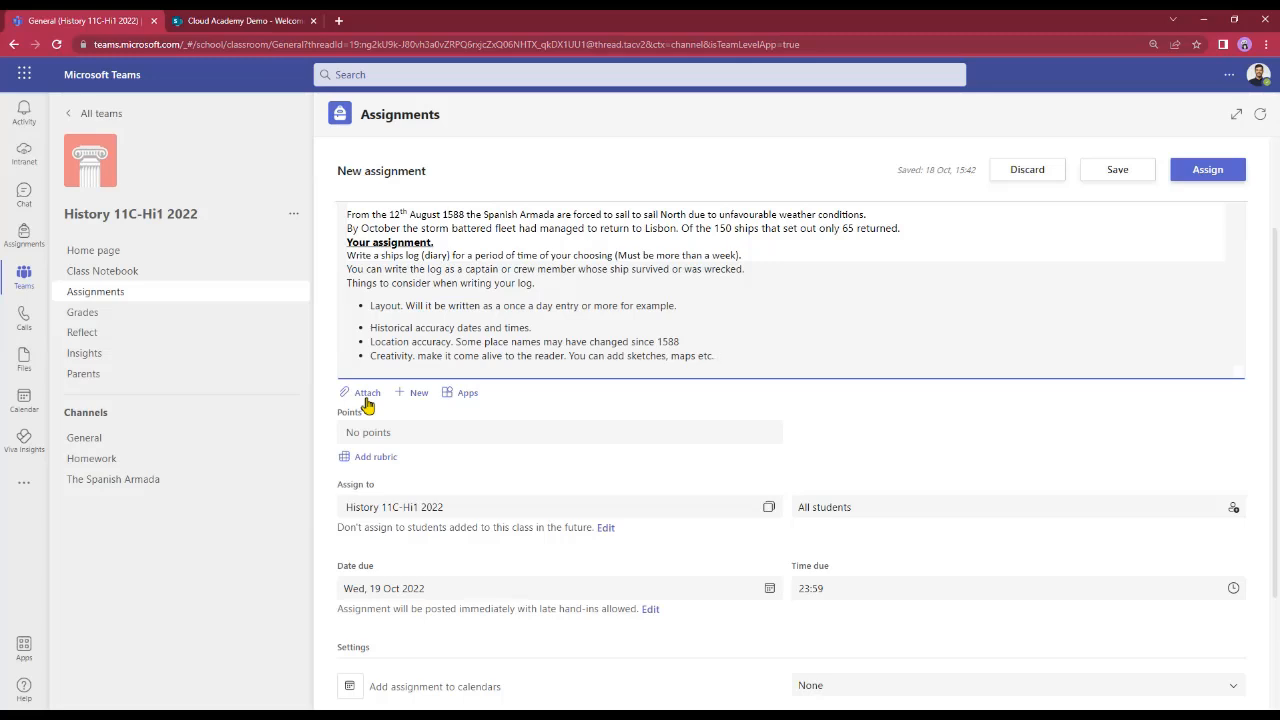
{"action": "left_click", "coordinate": [367, 396]}
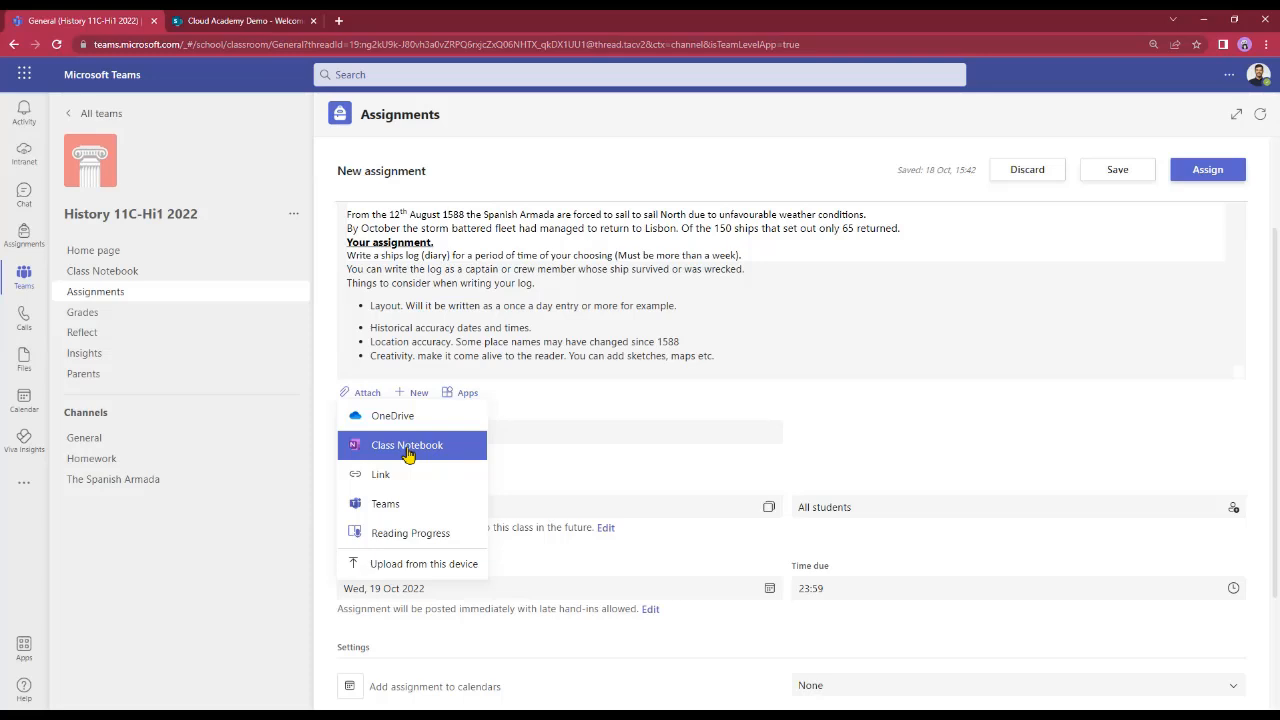
{"action": "left_click", "coordinate": [408, 455]}
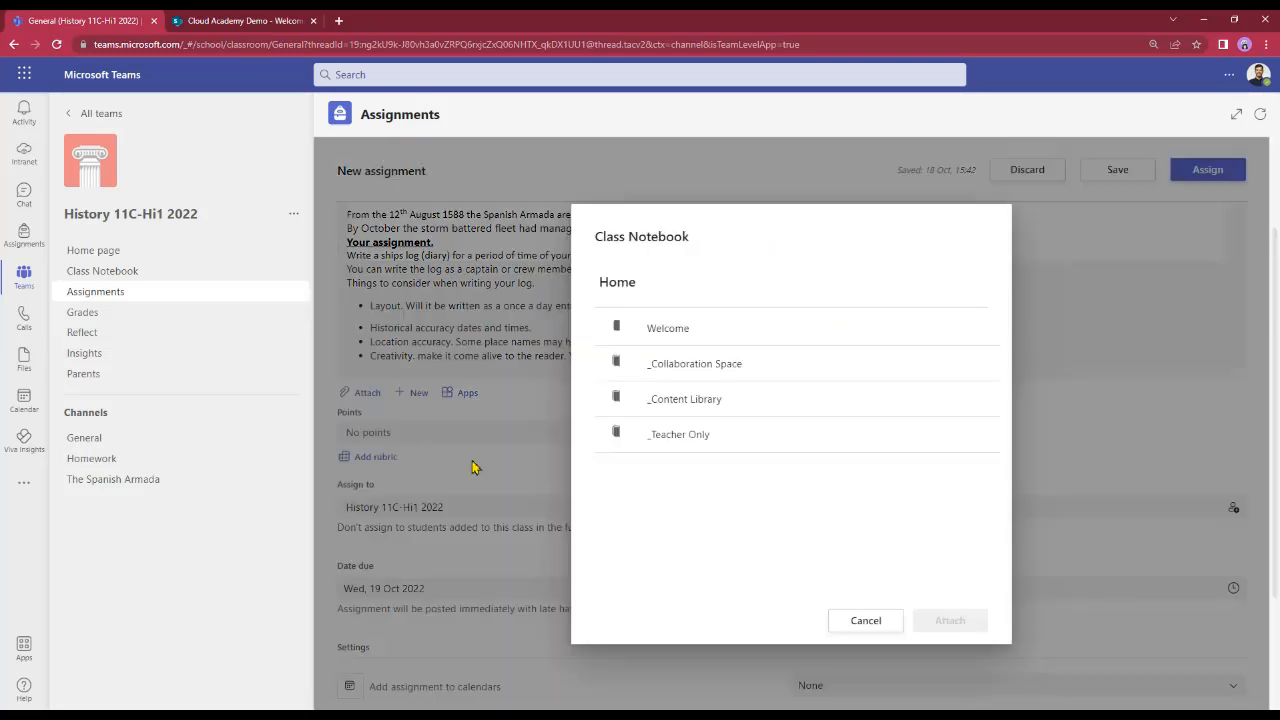
{"action": "left_click", "coordinate": [679, 403]}
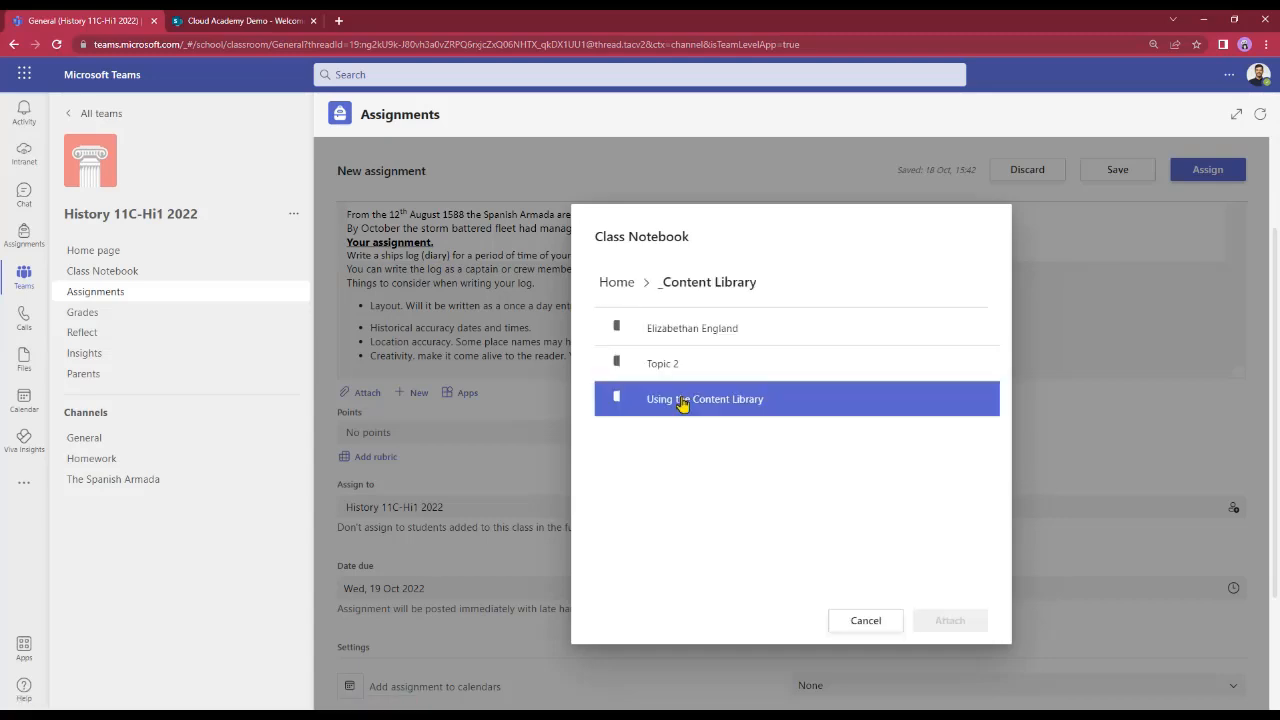
{"action": "left_click", "coordinate": [675, 341]}
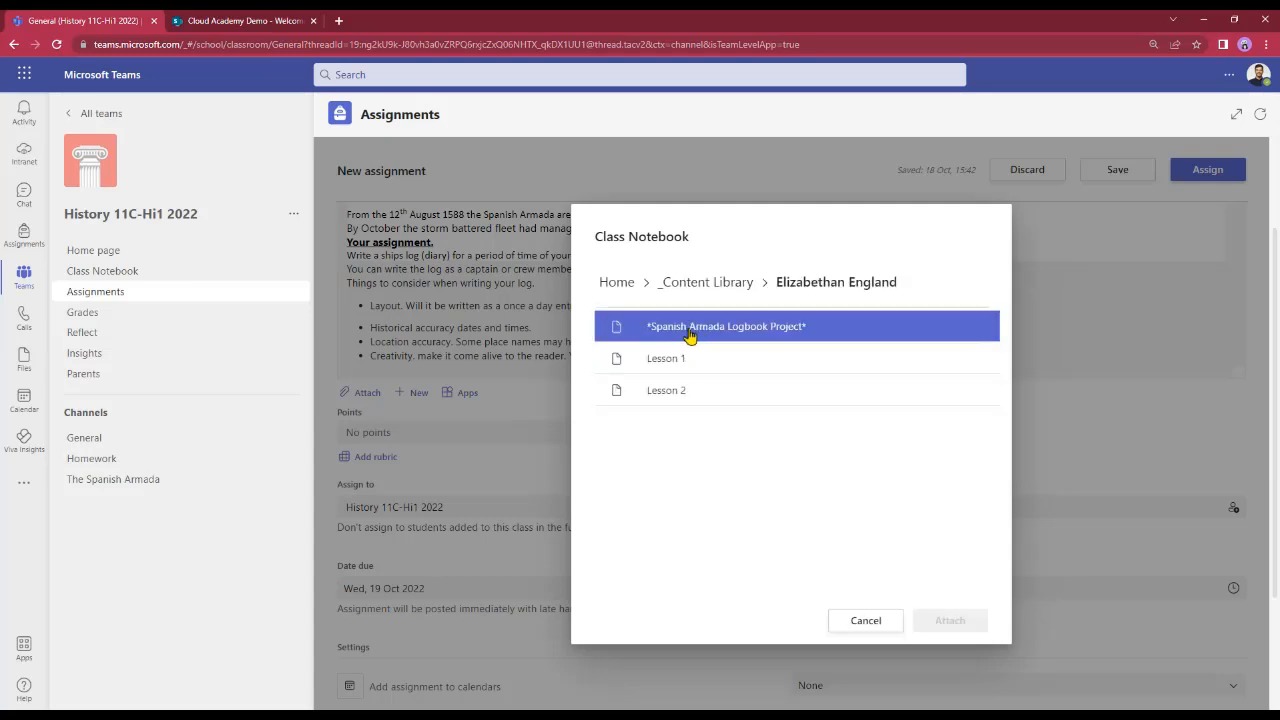
{"action": "left_click", "coordinate": [706, 335]}
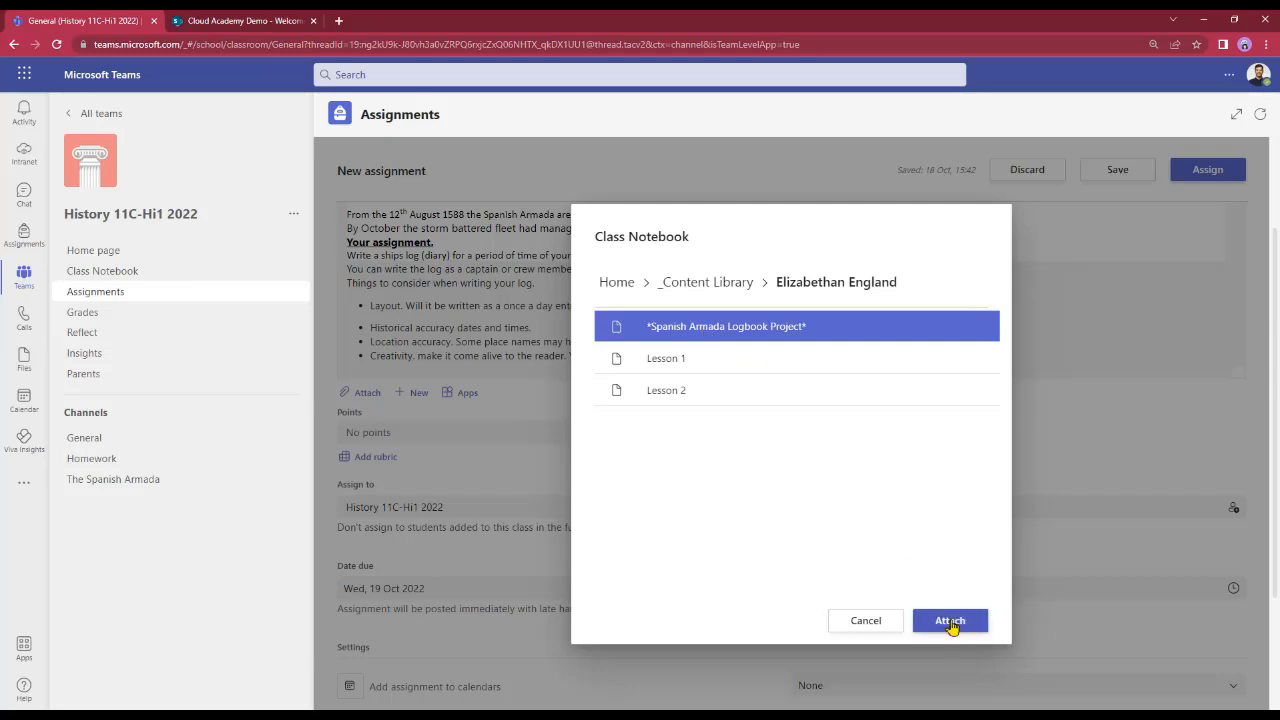
{"action": "left_click", "coordinate": [950, 624]}
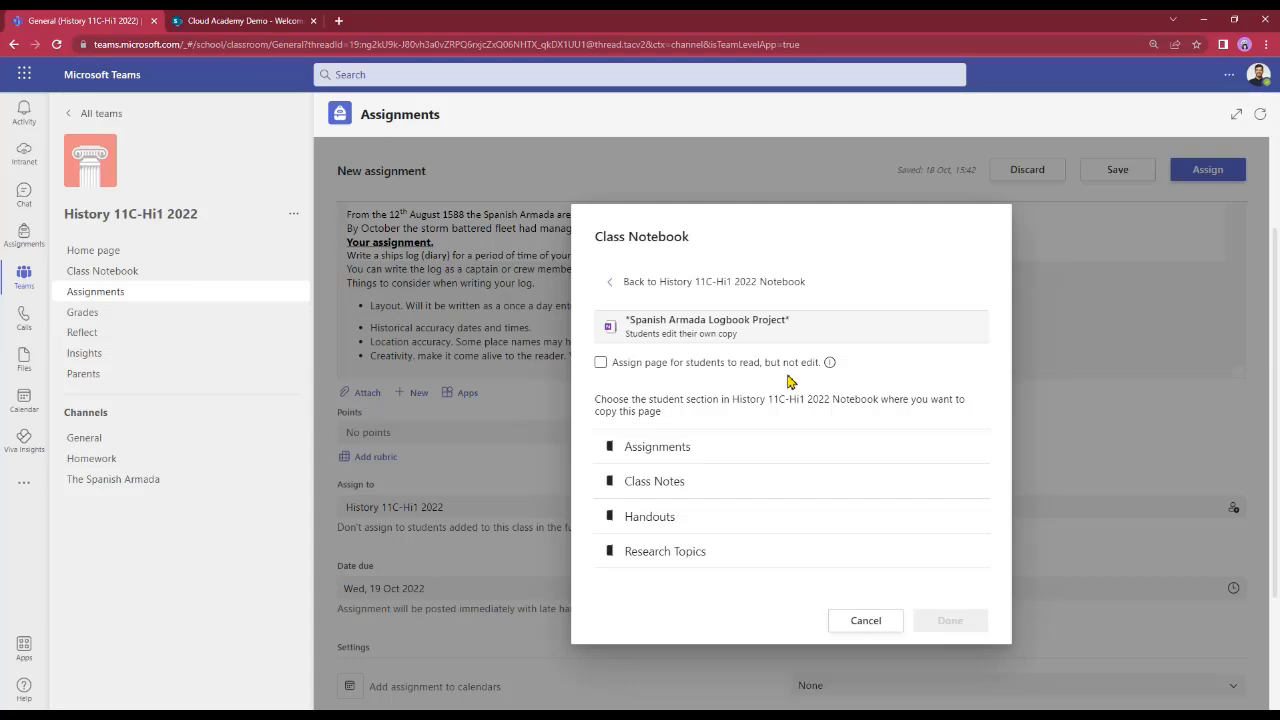
Choose the Assignments student section as the destination for the page copy and finish attaching it.
{"action": "left_click", "coordinate": [698, 450]}
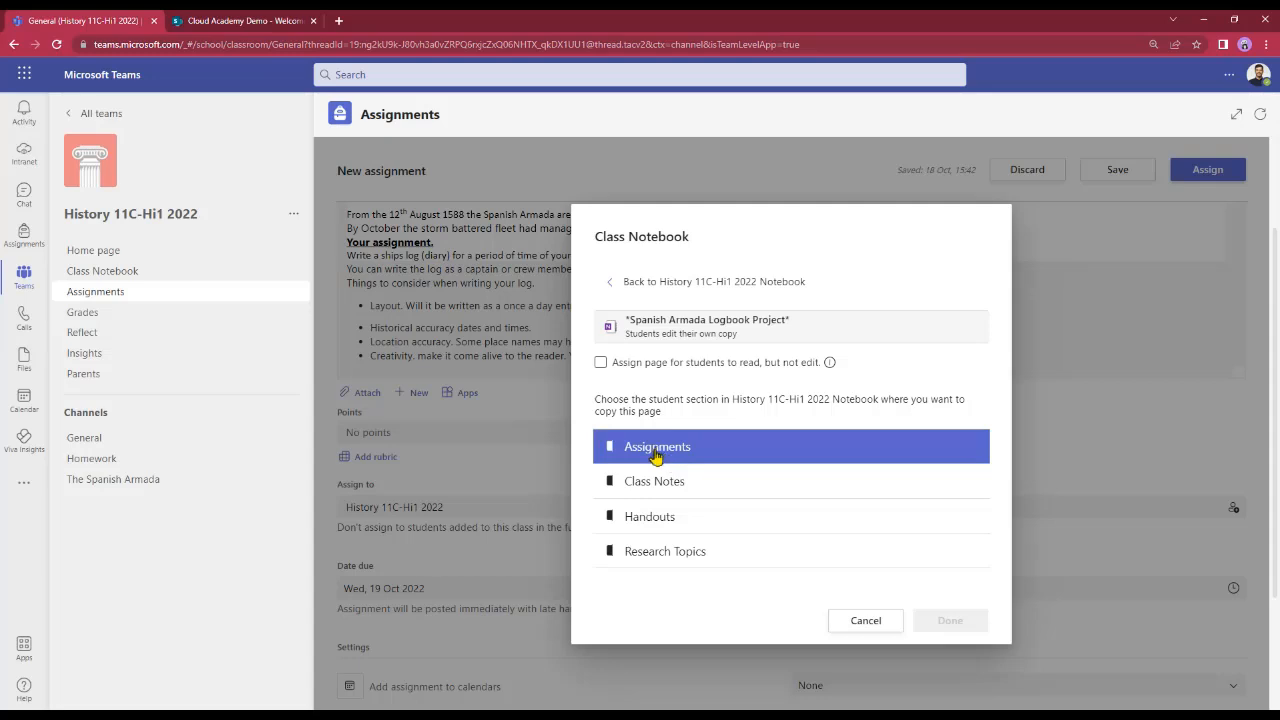
{"action": "left_click", "coordinate": [660, 516]}
{"action": "left_click", "coordinate": [672, 490]}
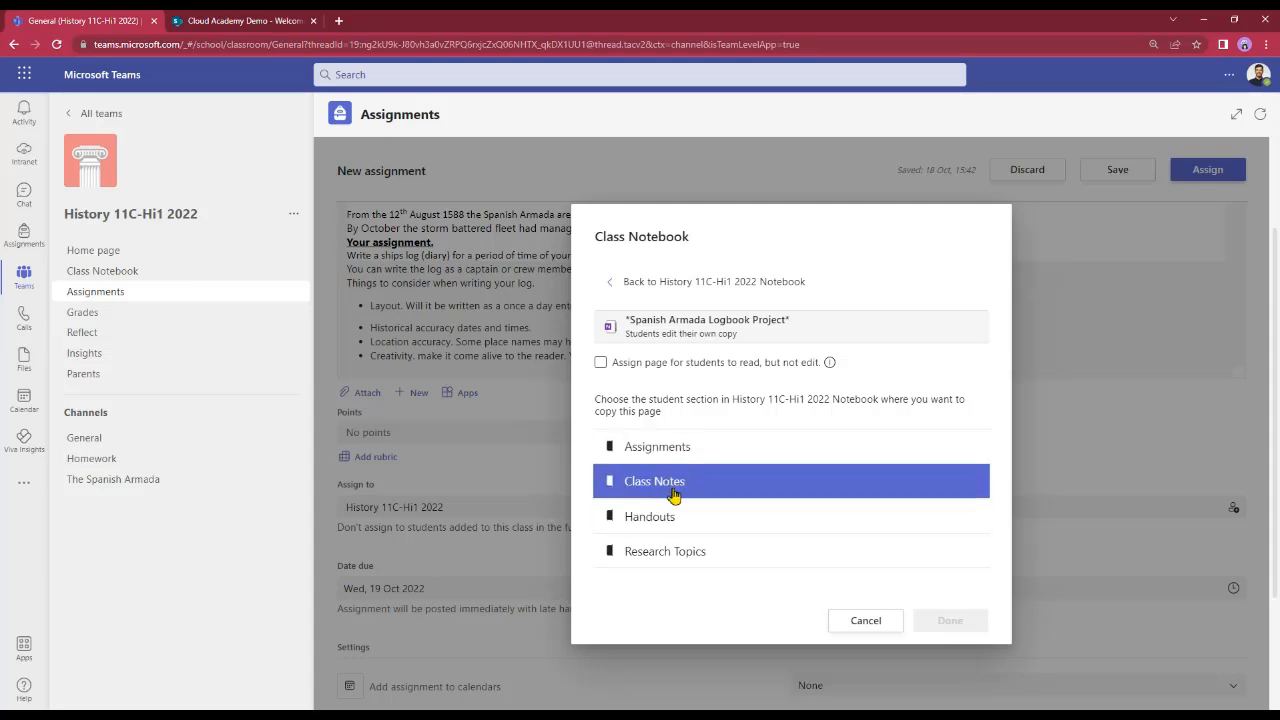
{"action": "left_click", "coordinate": [665, 516]}
{"action": "left_click", "coordinate": [650, 545]}
{"action": "left_click", "coordinate": [651, 483]}
{"action": "left_click", "coordinate": [652, 452]}
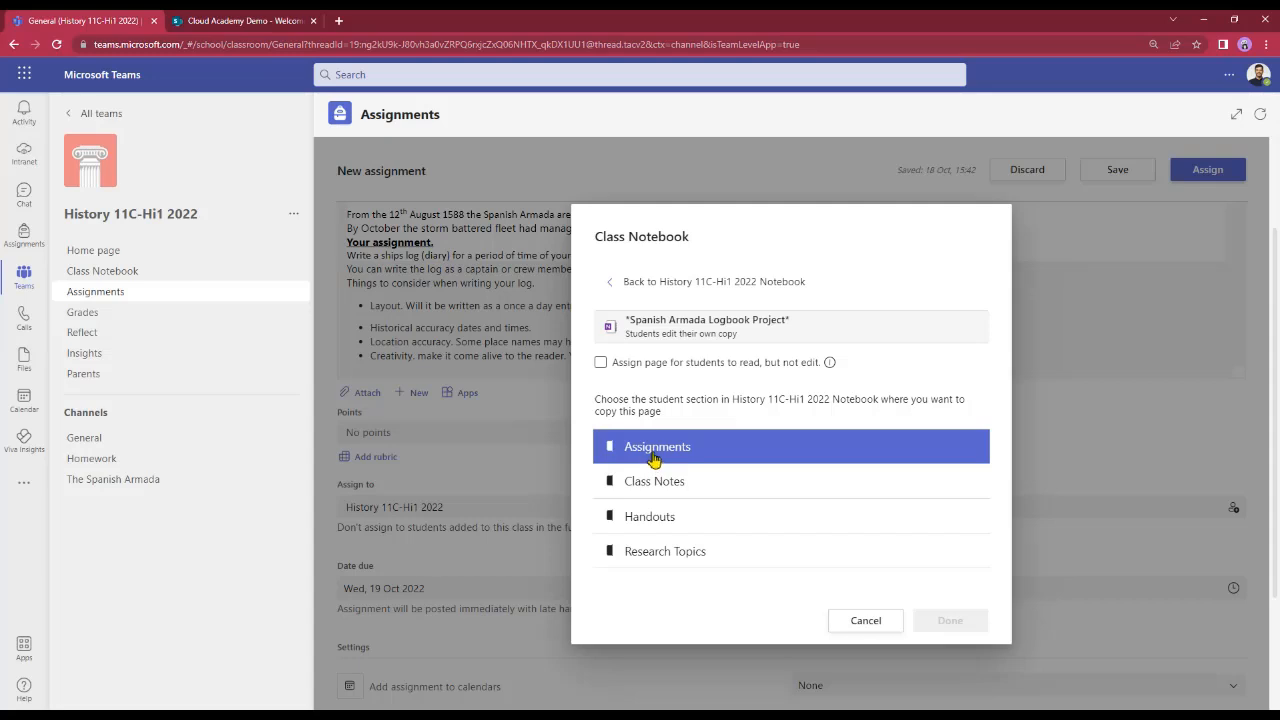
{"action": "left_click", "coordinate": [651, 456]}
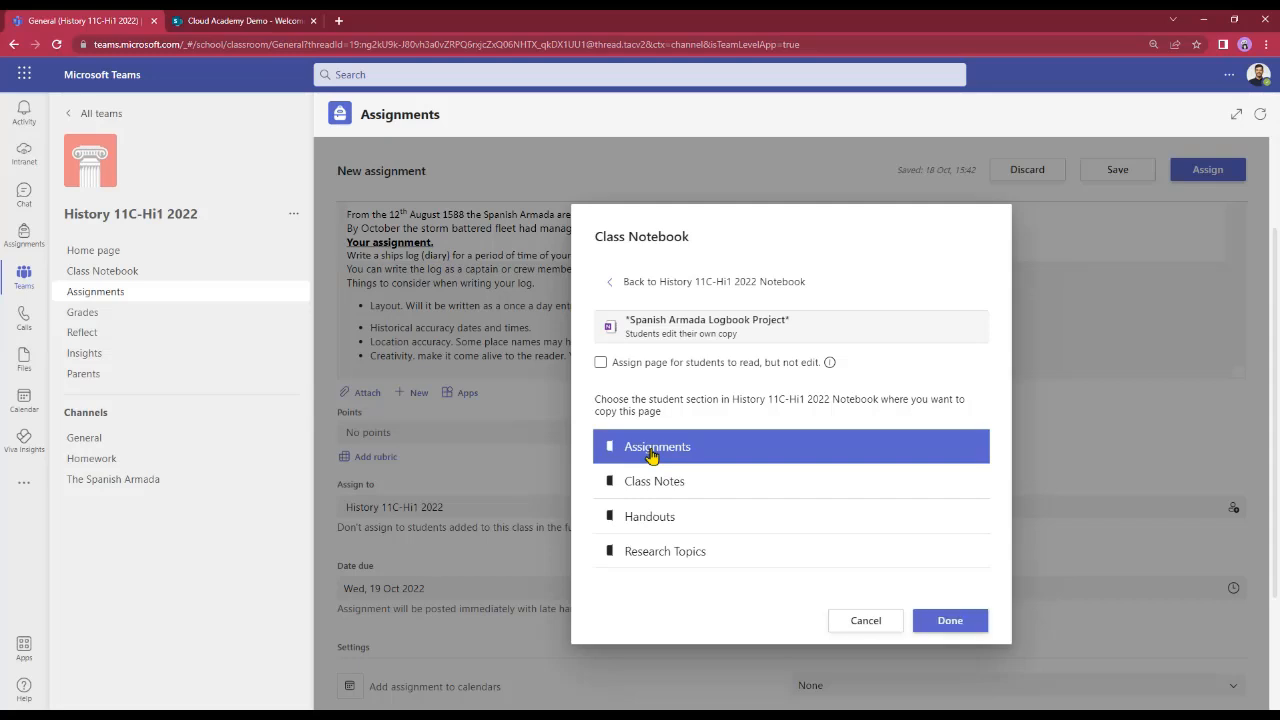
{"action": "left_click", "coordinate": [950, 621]}
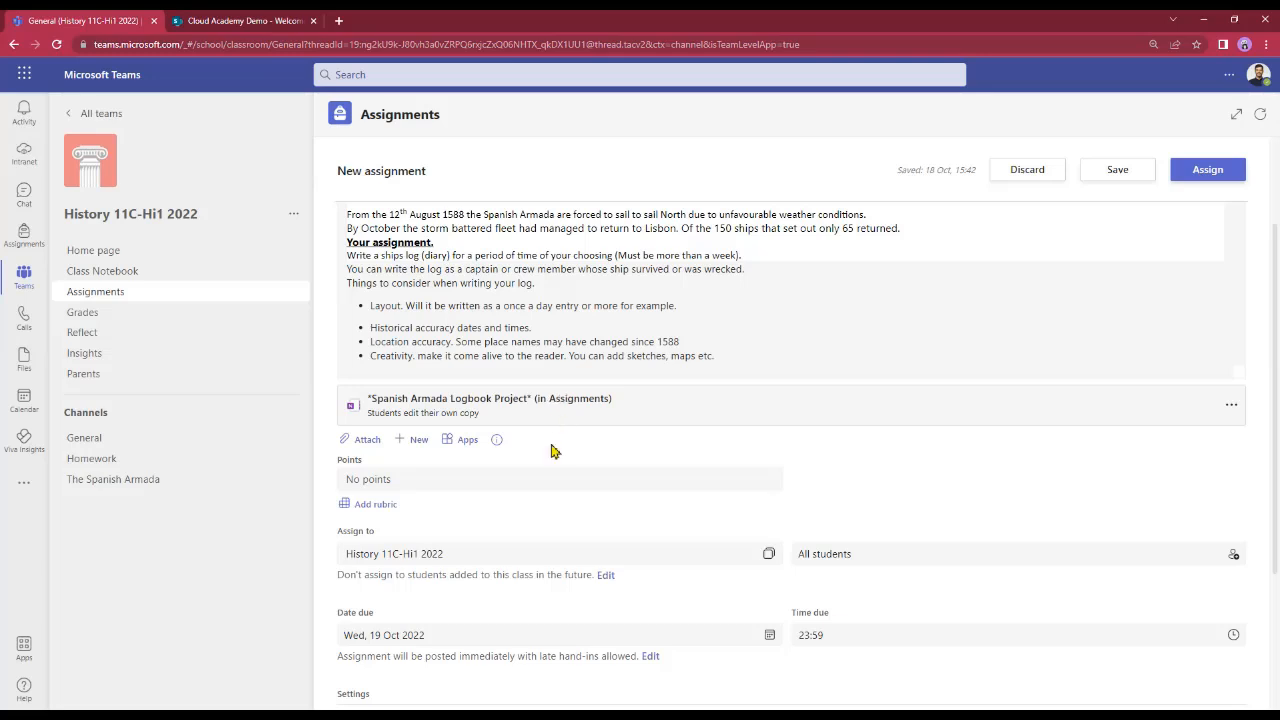
{"action": "scroll", "coordinate": [551, 449], "scroll_direction": "down", "scroll_amount": 2}
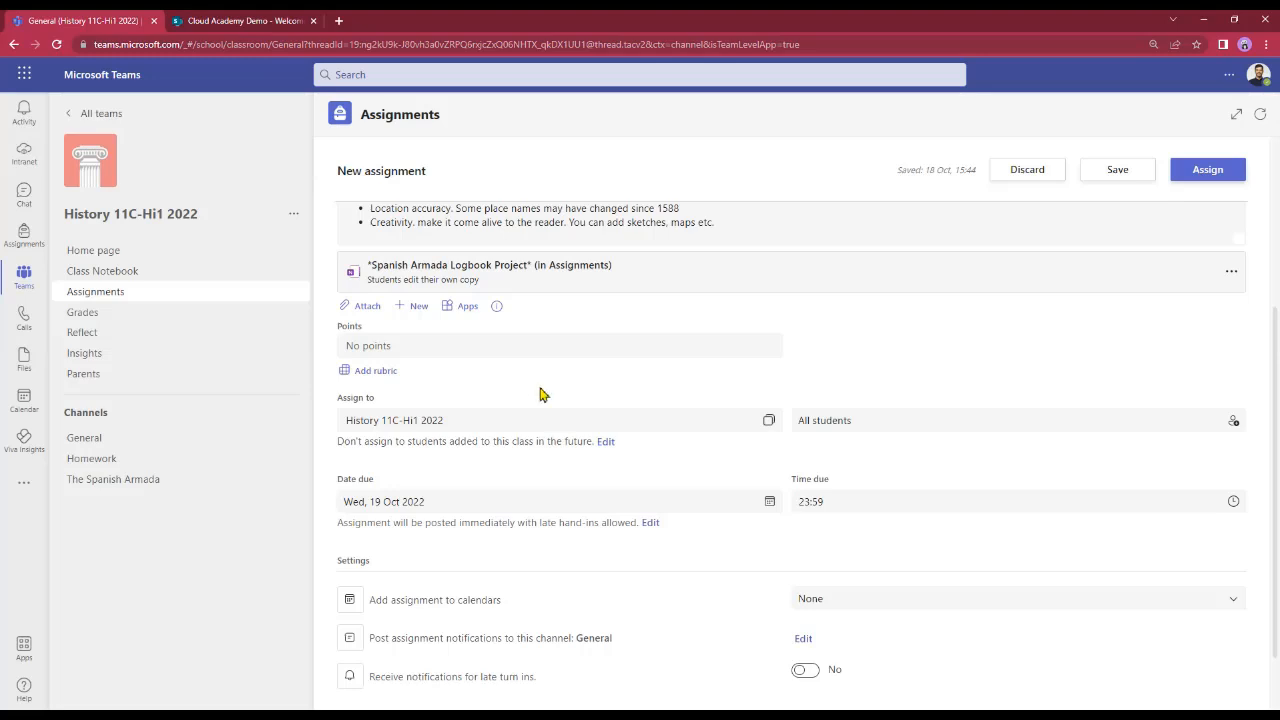
Add the existing History Rubric to the assignment, checking its Creativity and Research and Accuracy criteria before attaching it.
{"action": "left_click", "coordinate": [411, 347]}
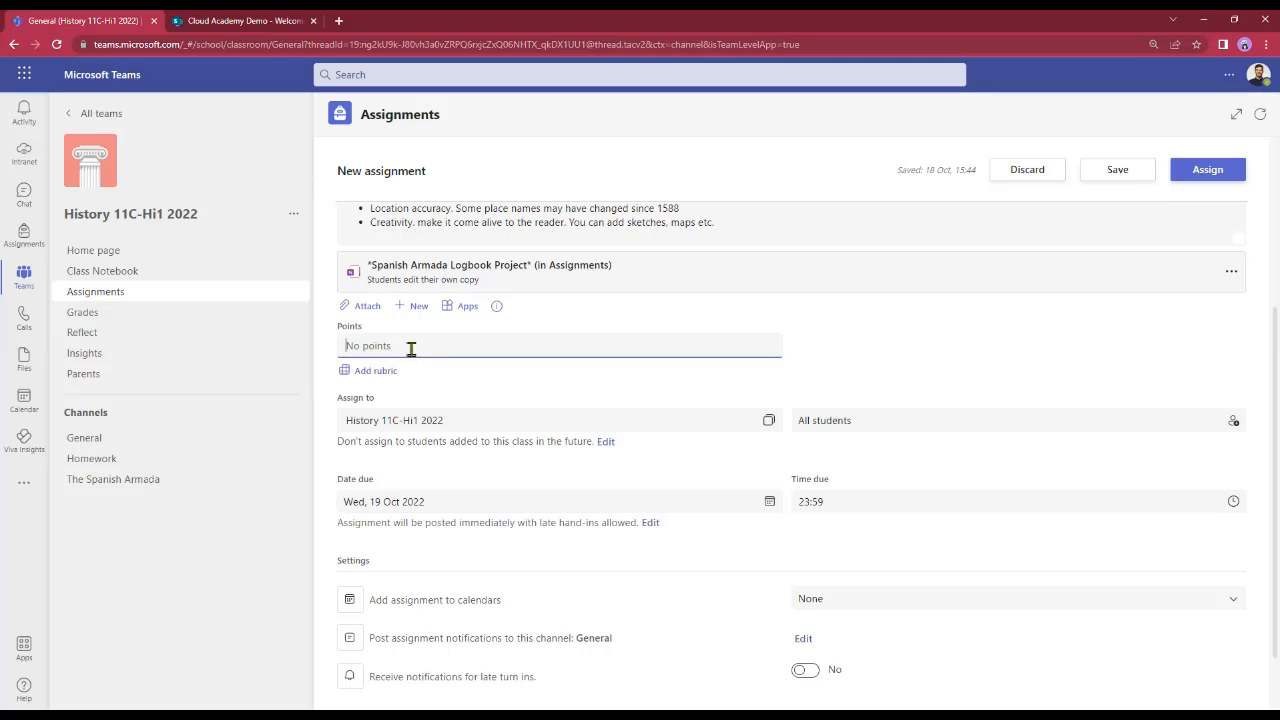
{"action": "left_click", "coordinate": [363, 376]}
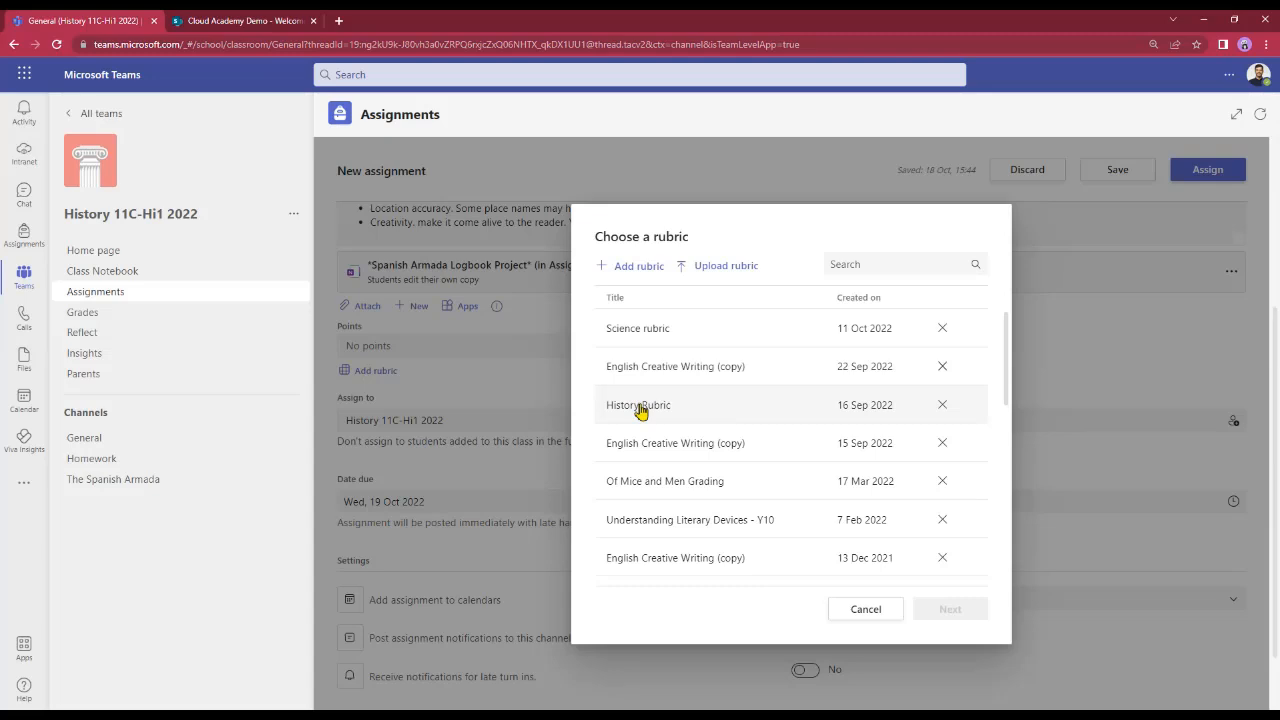
{"action": "left_click", "coordinate": [640, 410]}
{"action": "left_click", "coordinate": [944, 612]}
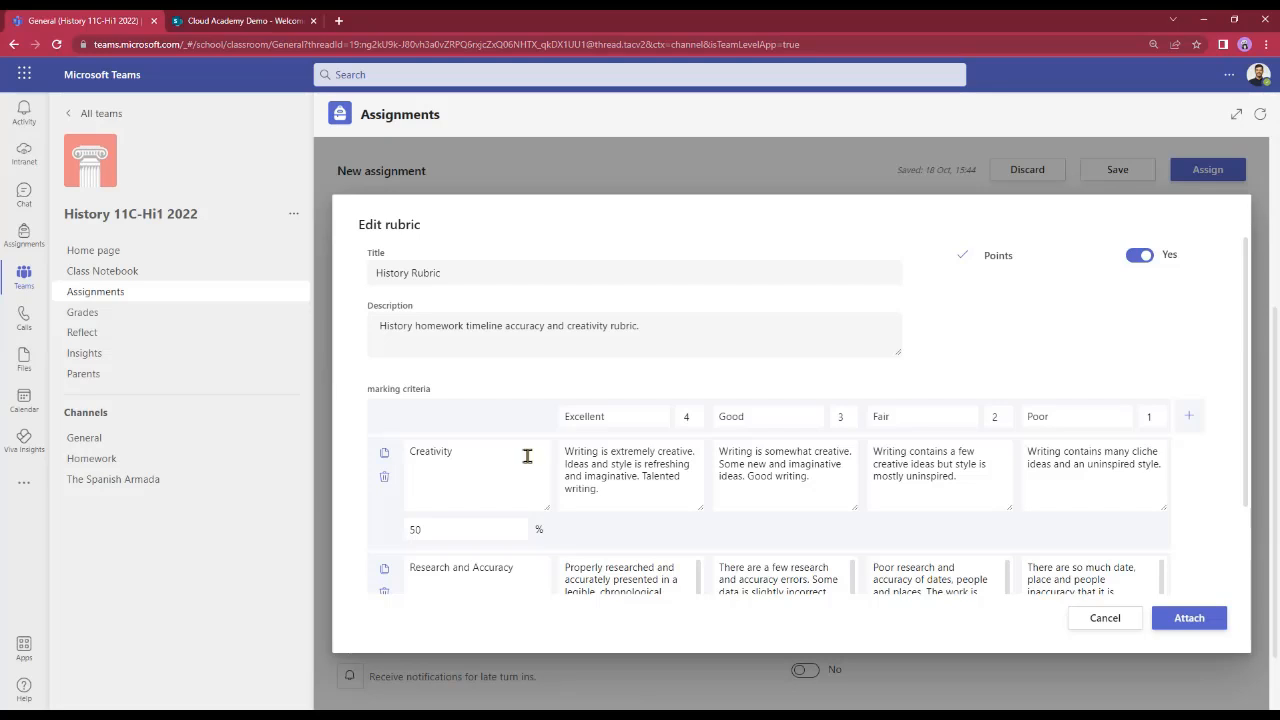
{"action": "scroll", "coordinate": [472, 559], "scroll_direction": "down", "scroll_amount": 1}
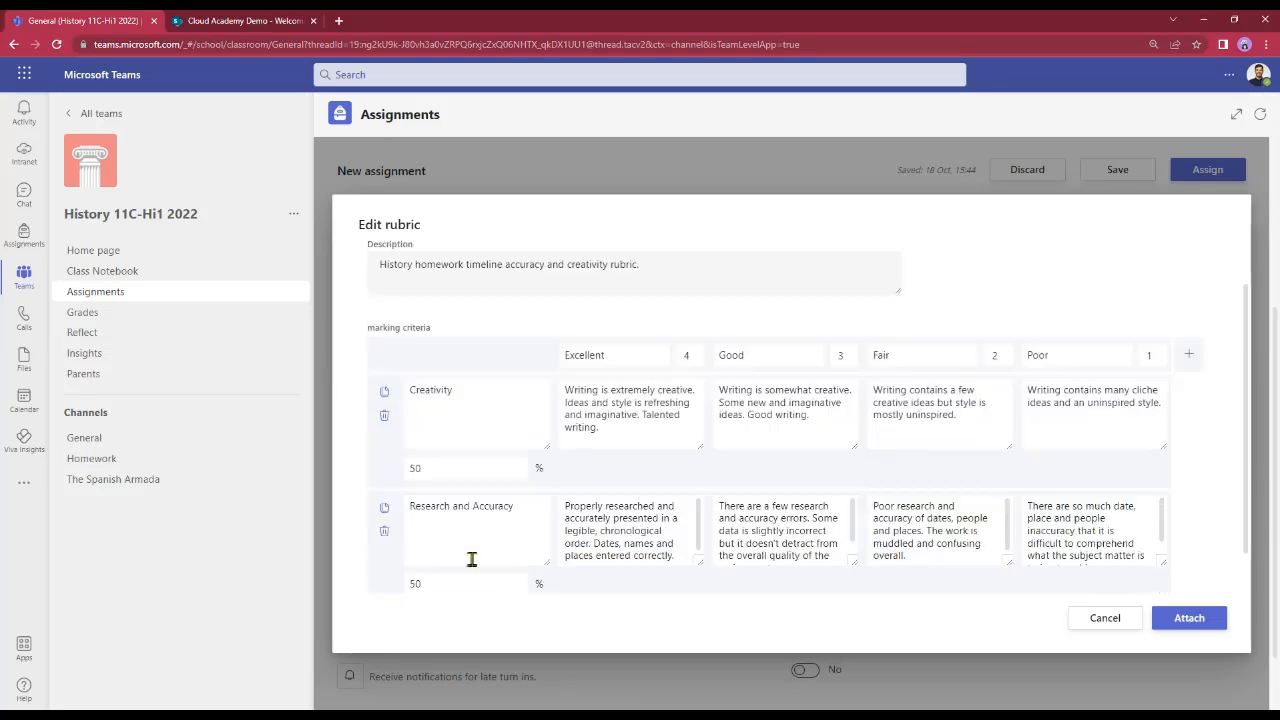
{"action": "scroll", "coordinate": [477, 500], "scroll_direction": "down", "scroll_amount": 1}
{"action": "scroll", "coordinate": [449, 460], "scroll_direction": "up", "scroll_amount": 1}
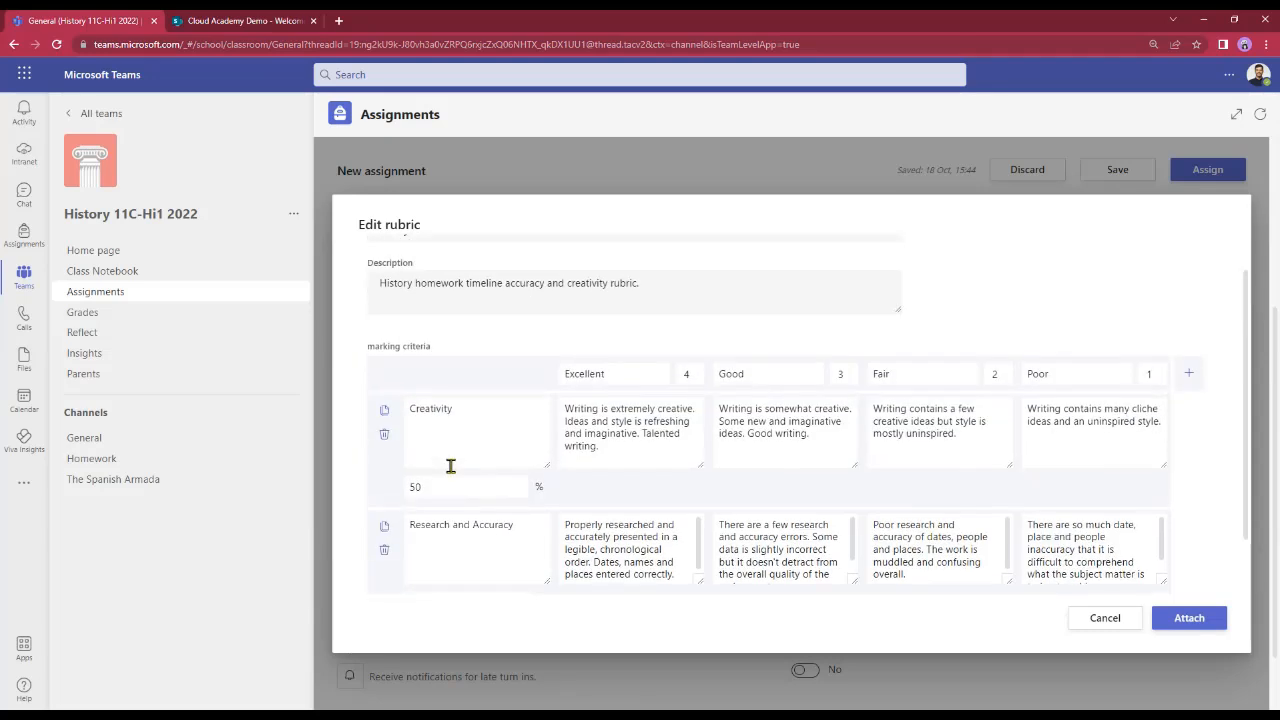
{"action": "scroll", "coordinate": [451, 466], "scroll_direction": "down", "scroll_amount": 1}
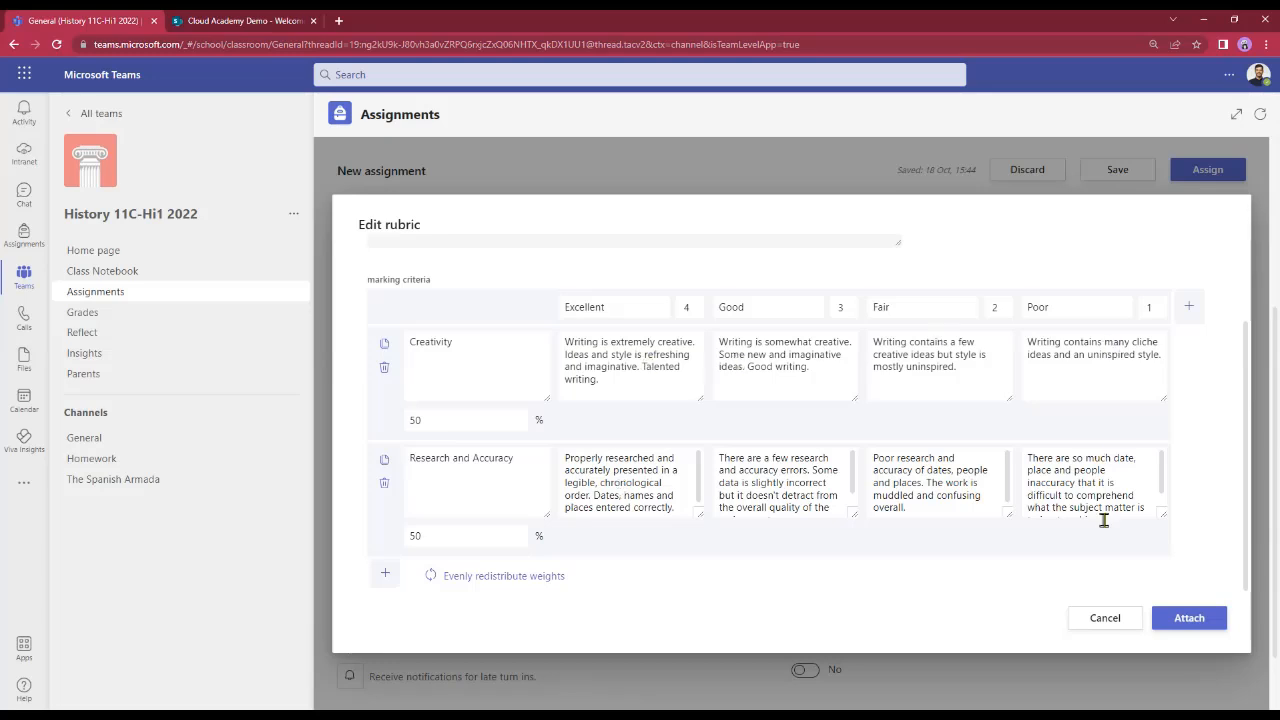
{"action": "left_click", "coordinate": [1185, 622]}
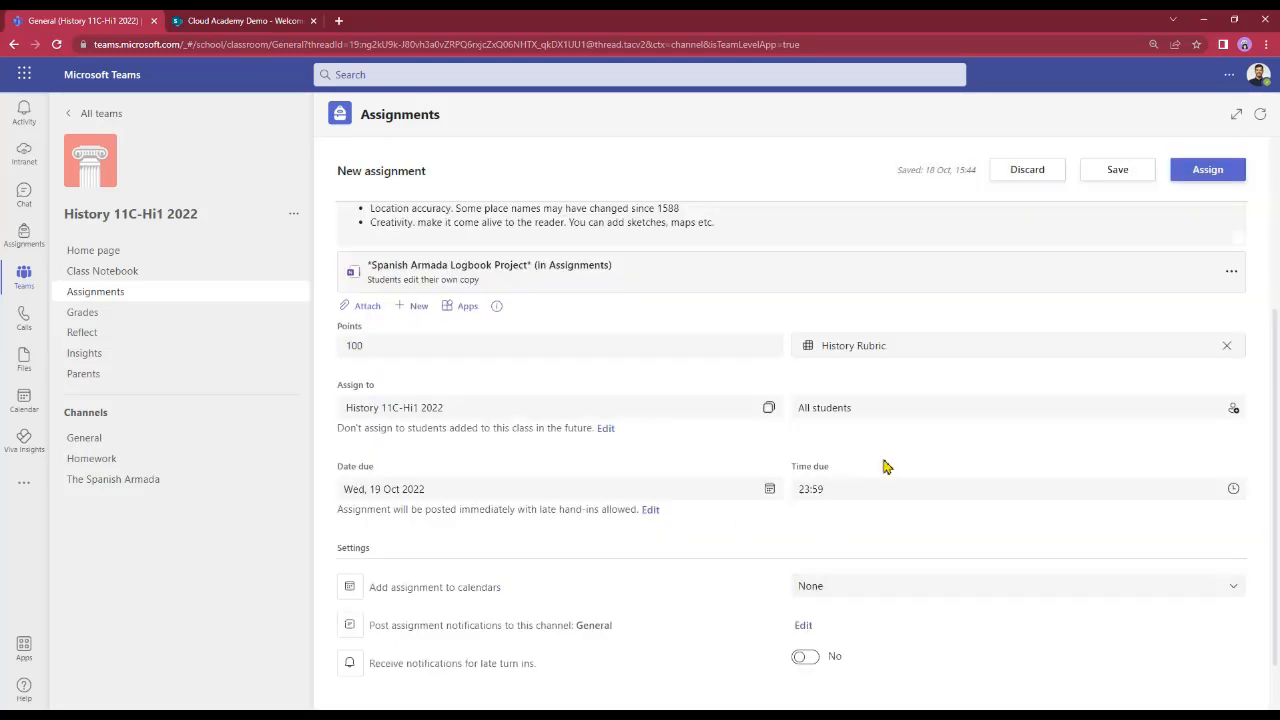
Choose All students as the recipients of the assignment in History 11C-Hi1 2022.
{"action": "mouse_move", "coordinate": [389, 345]}
{"action": "scroll", "coordinate": [520, 408], "scroll_direction": "down", "scroll_amount": 1}
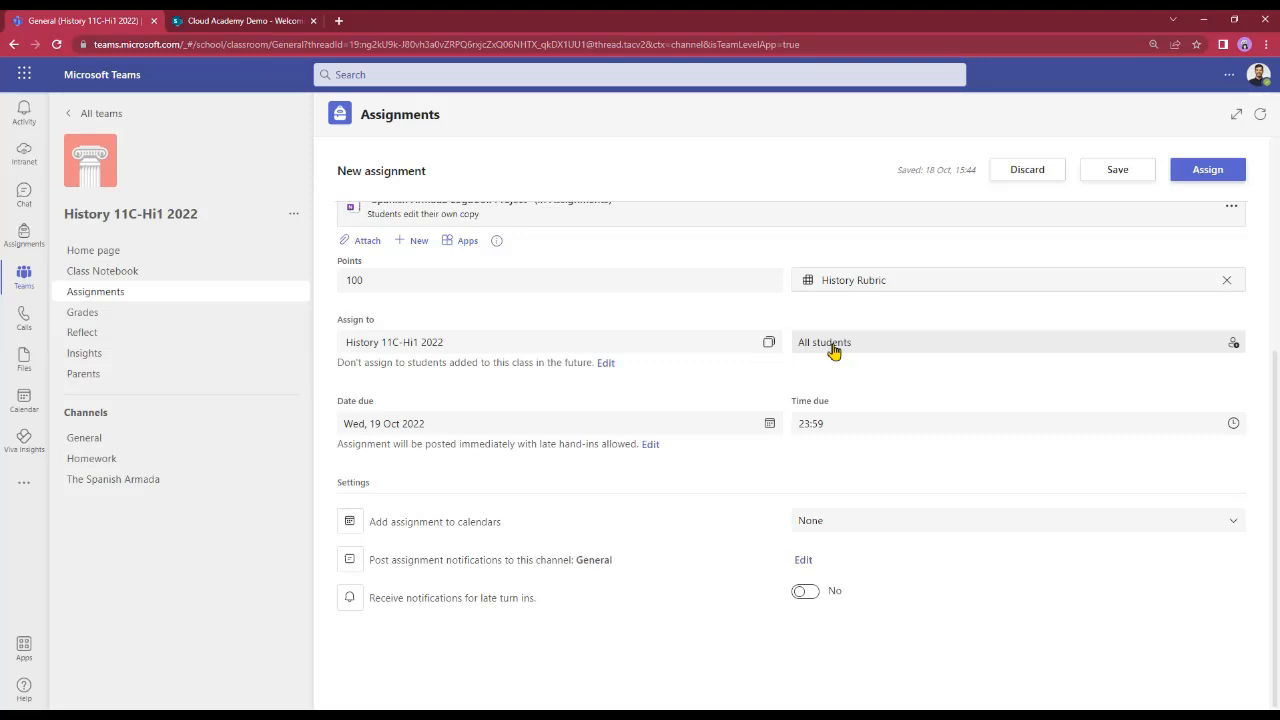
{"action": "left_click", "coordinate": [1231, 347]}
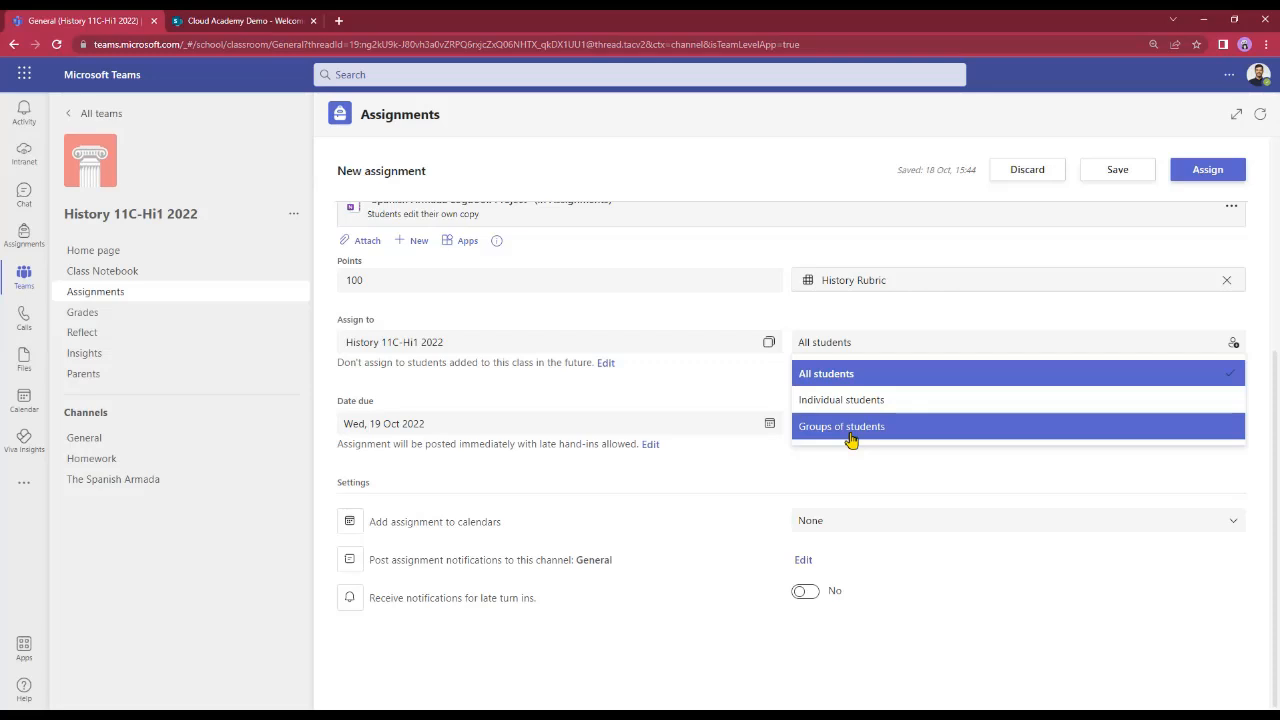
{"action": "left_click", "coordinate": [825, 375]}
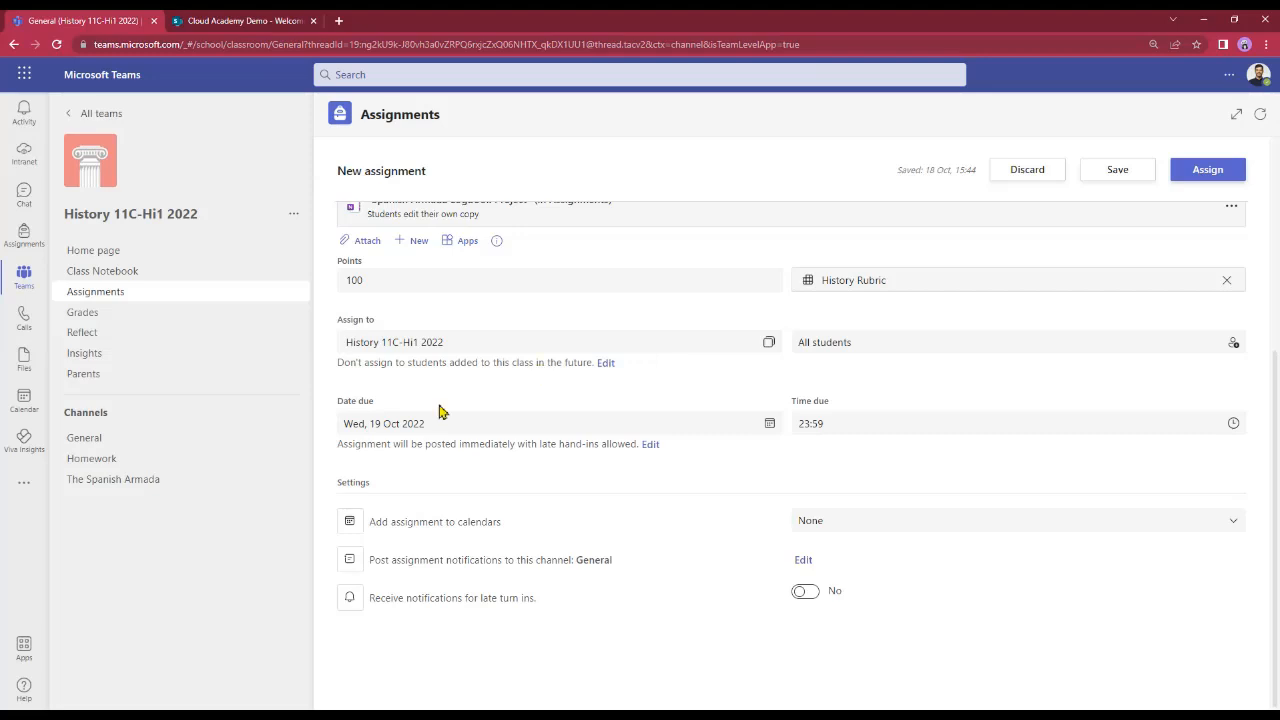
Set the assignment's due date to Fri, 4 Nov 2022 and the due time to 17:00.
{"action": "left_click", "coordinate": [770, 425]}
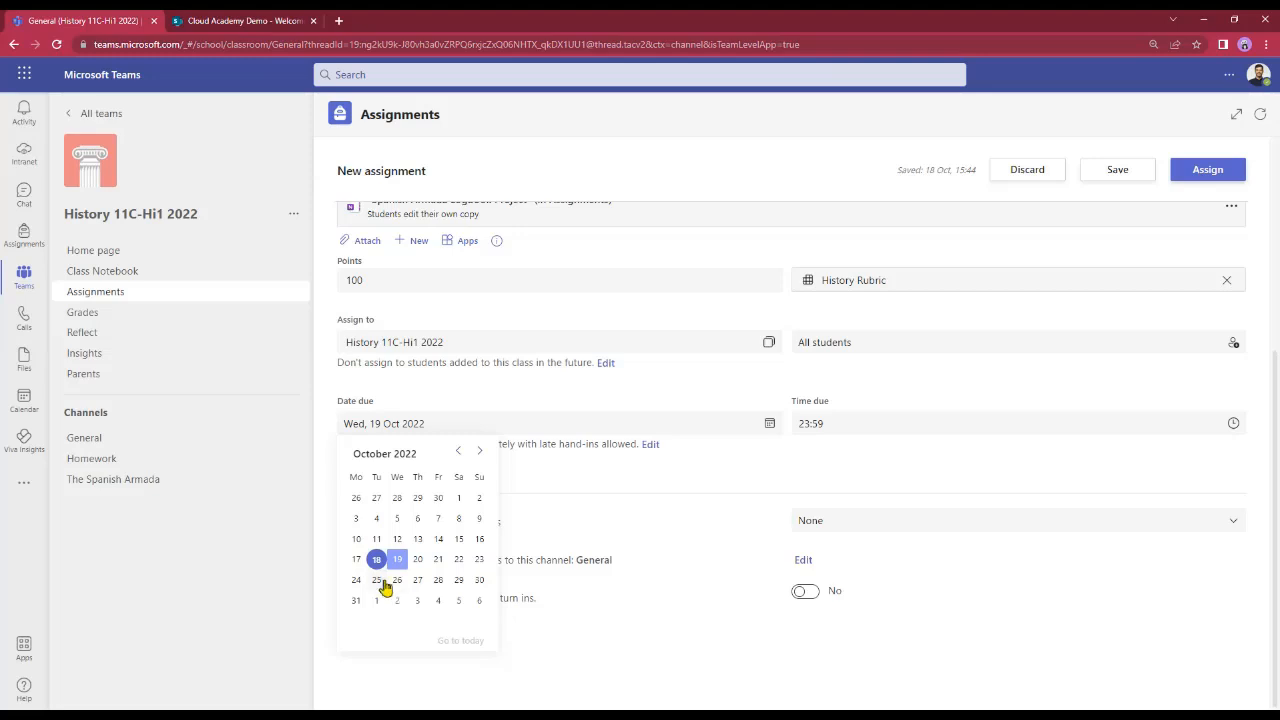
{"action": "left_click", "coordinate": [438, 602]}
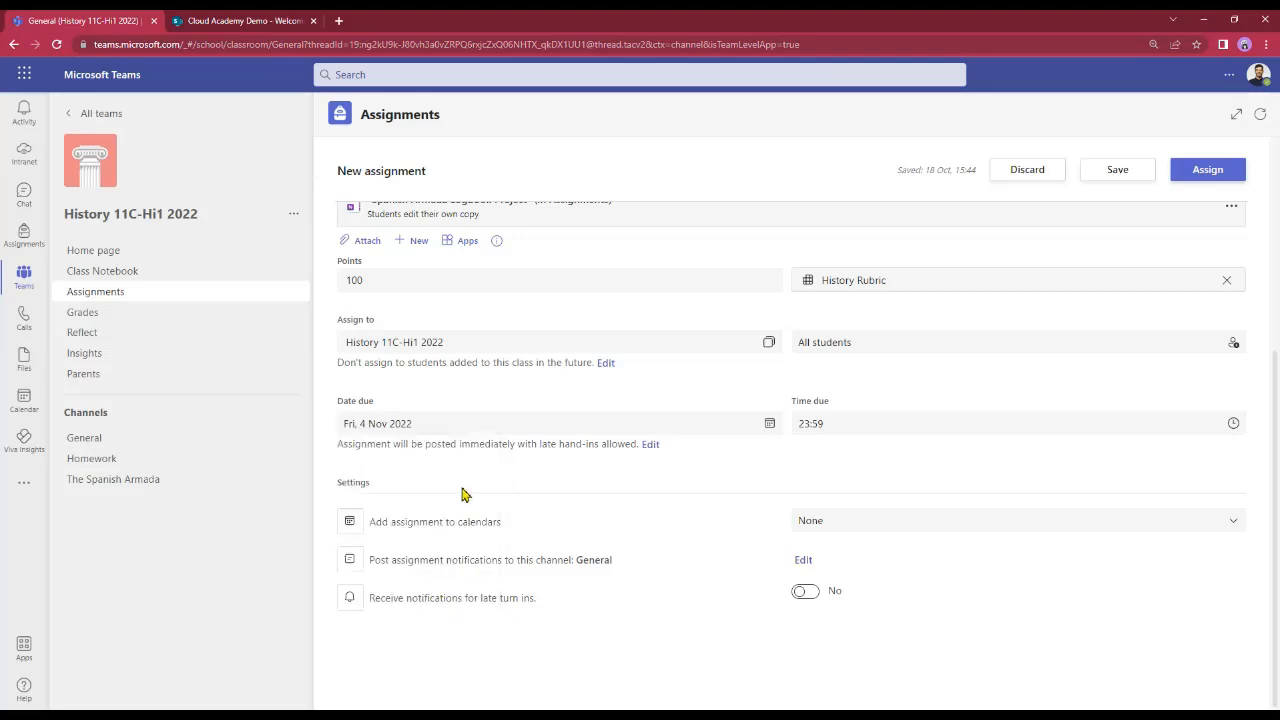
{"action": "left_click", "coordinate": [1230, 428]}
{"action": "scroll", "coordinate": [457, 446], "scroll_direction": "down", "scroll_amount": 5}
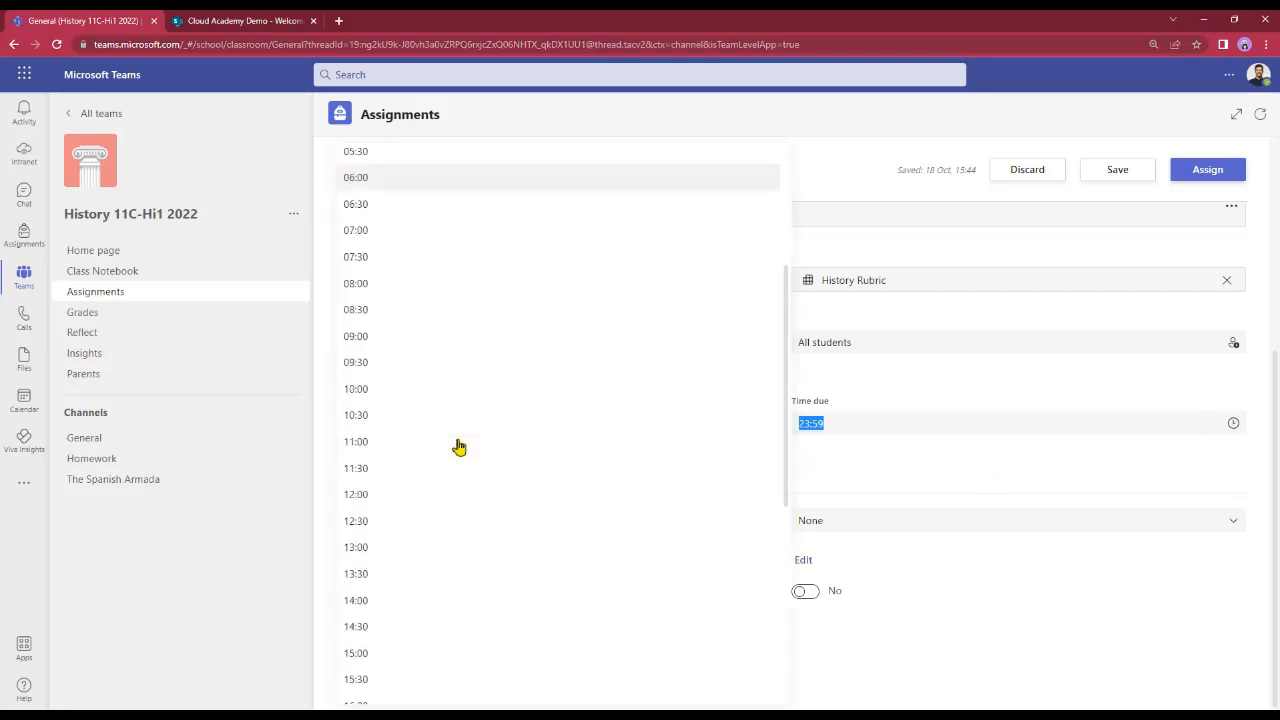
{"action": "left_click", "coordinate": [373, 496]}
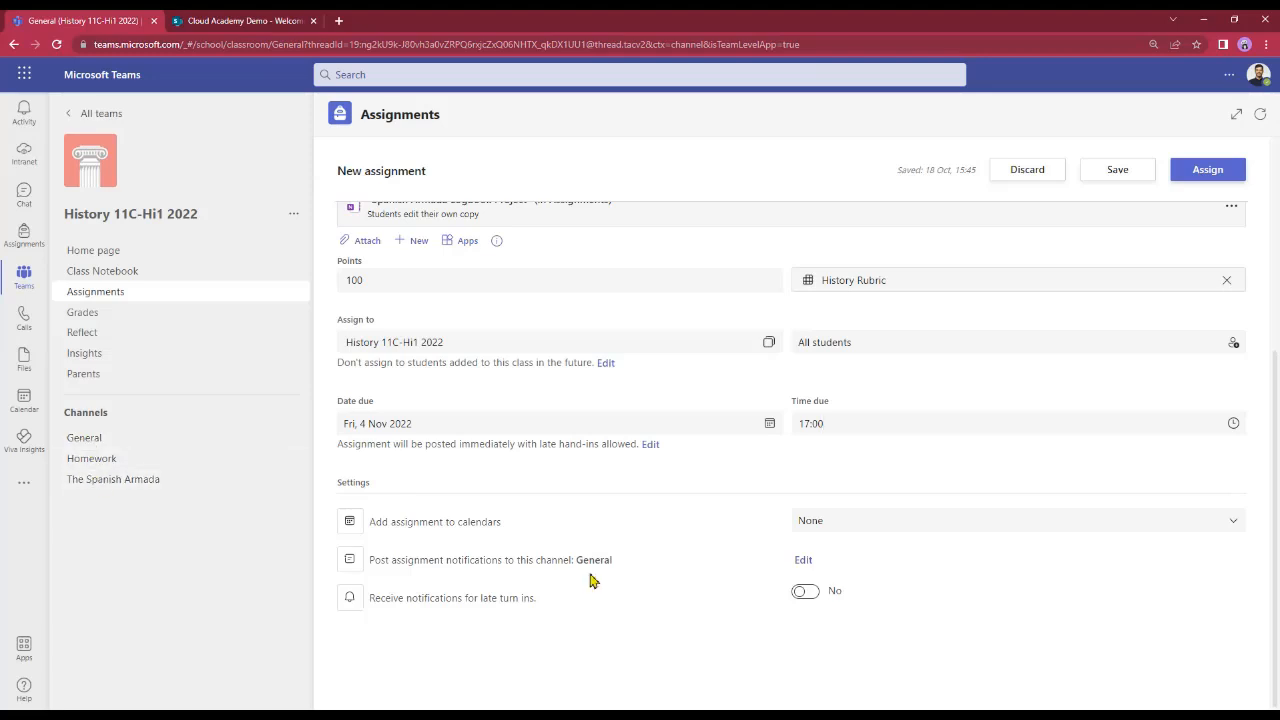
Have the assignment notifications posted to The Spanish Armada channel.
{"action": "left_click", "coordinate": [805, 562]}
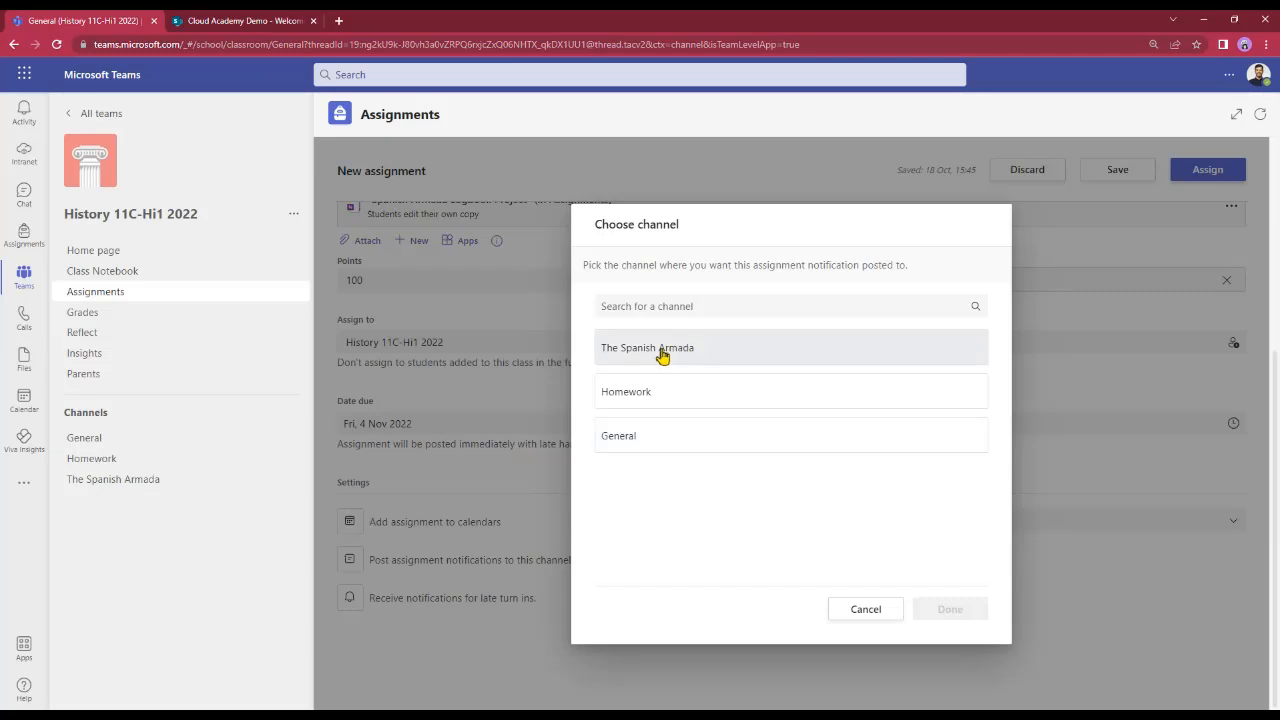
{"action": "left_click", "coordinate": [662, 356]}
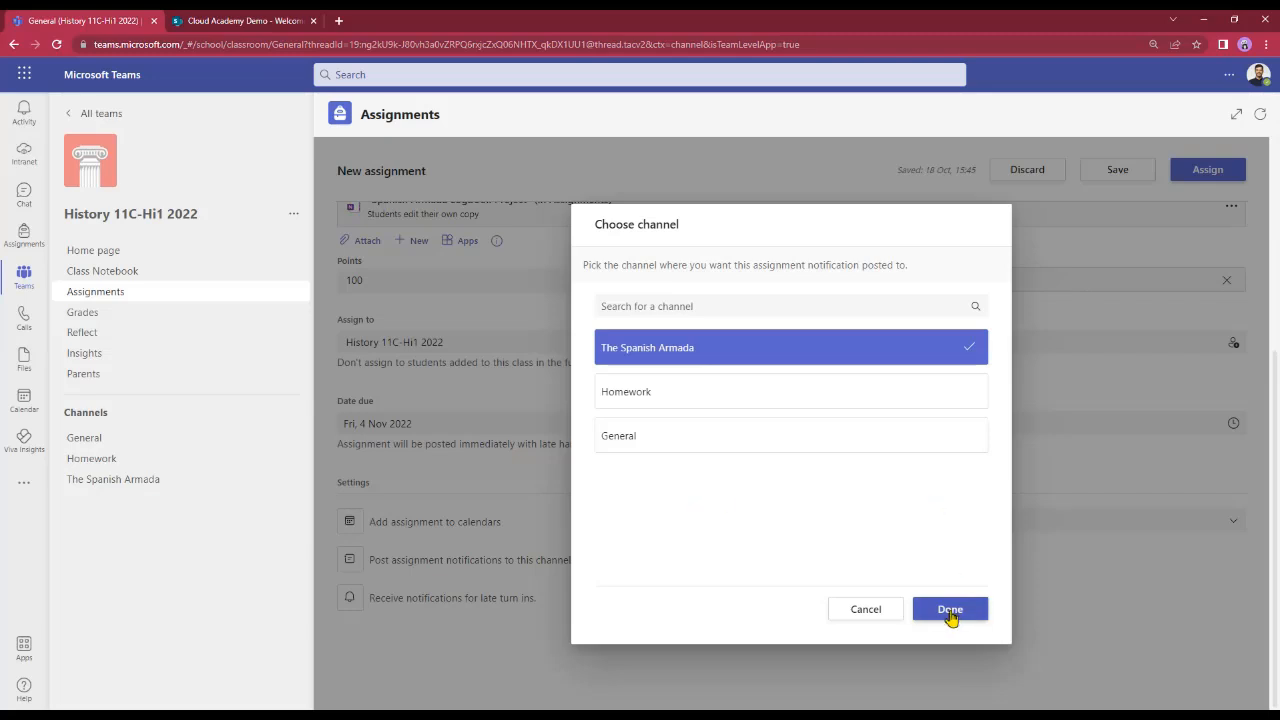
{"action": "left_click", "coordinate": [950, 612]}
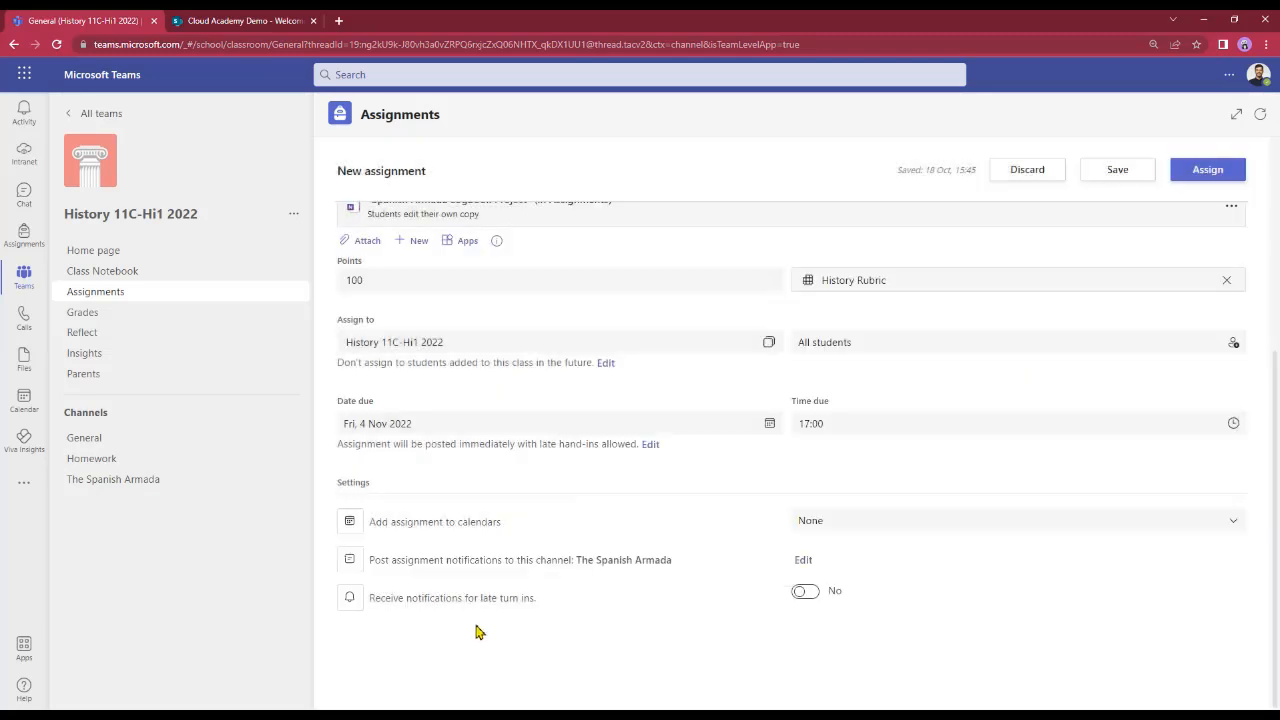
Review the title, instructions, attachment, rubric and due date of the new assignment, and assign it to the class.
{"action": "scroll", "coordinate": [478, 615], "scroll_direction": "up", "scroll_amount": 5}
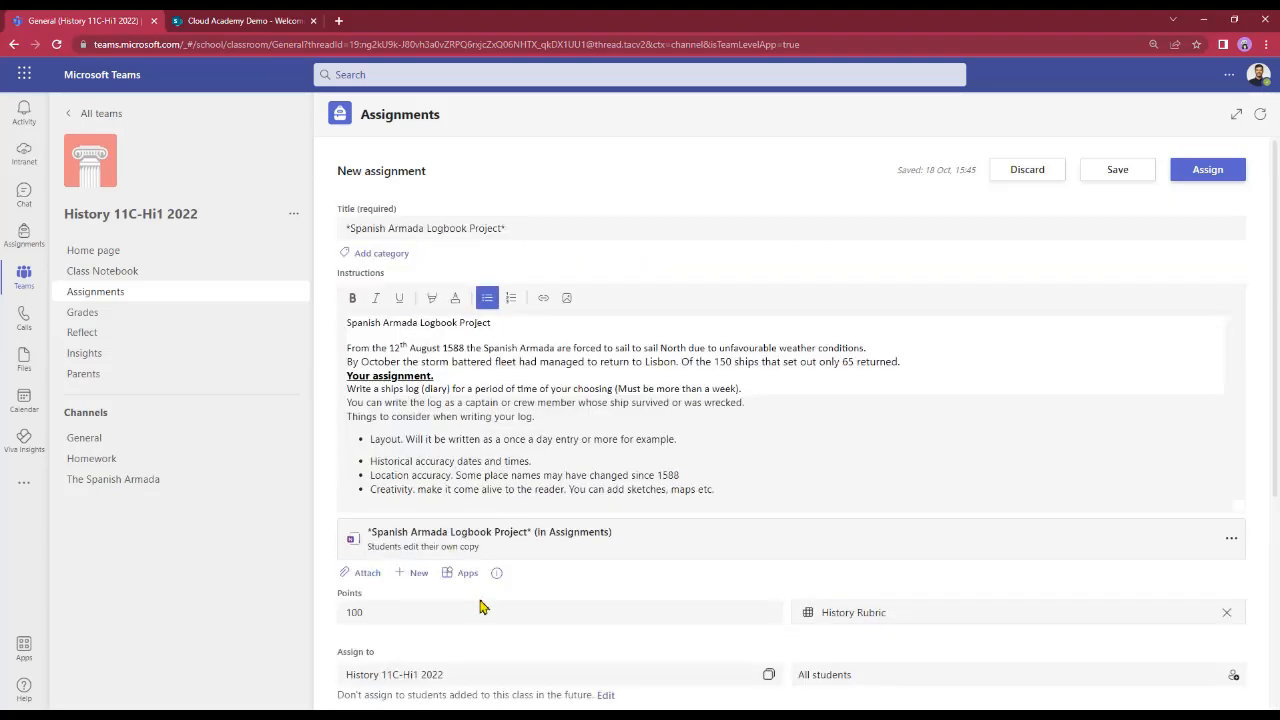
{"action": "scroll", "coordinate": [430, 420], "scroll_direction": "down", "scroll_amount": 2}
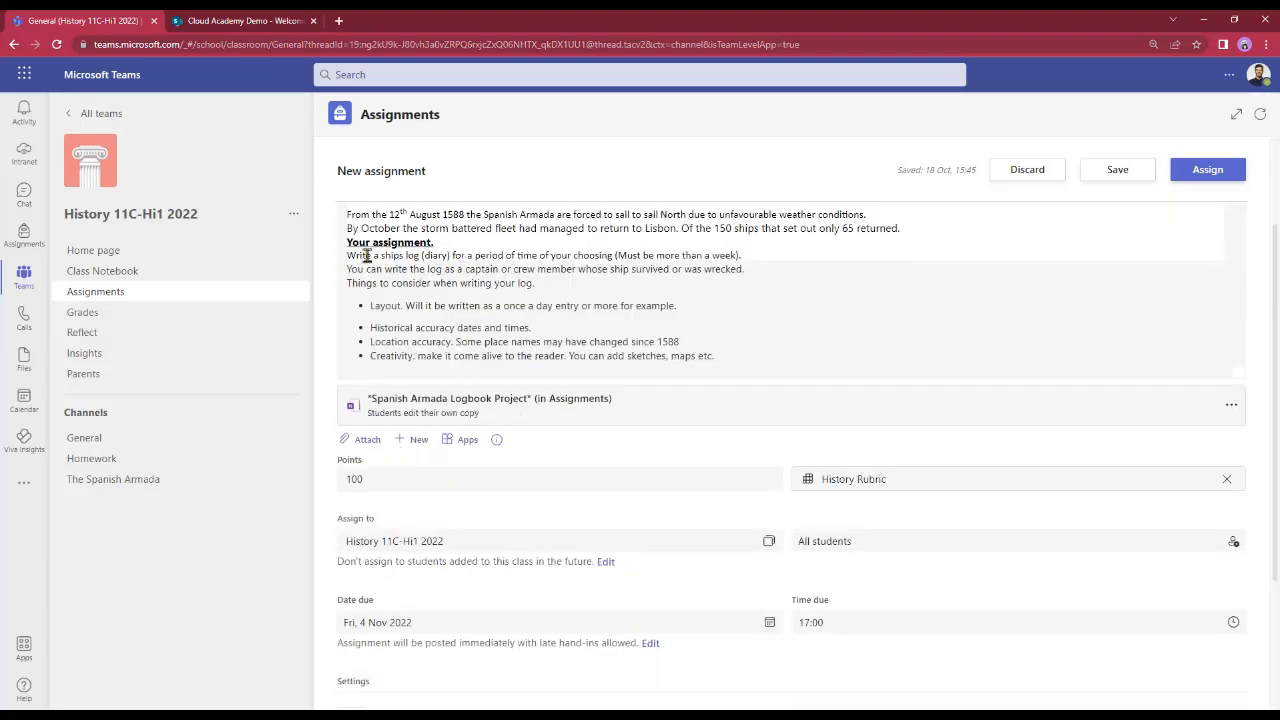
{"action": "scroll", "coordinate": [400, 450], "scroll_direction": "up", "scroll_amount": 2}
{"action": "scroll", "coordinate": [393, 414], "scroll_direction": "down", "scroll_amount": 2}
{"action": "scroll", "coordinate": [487, 541], "scroll_direction": "down", "scroll_amount": 3}
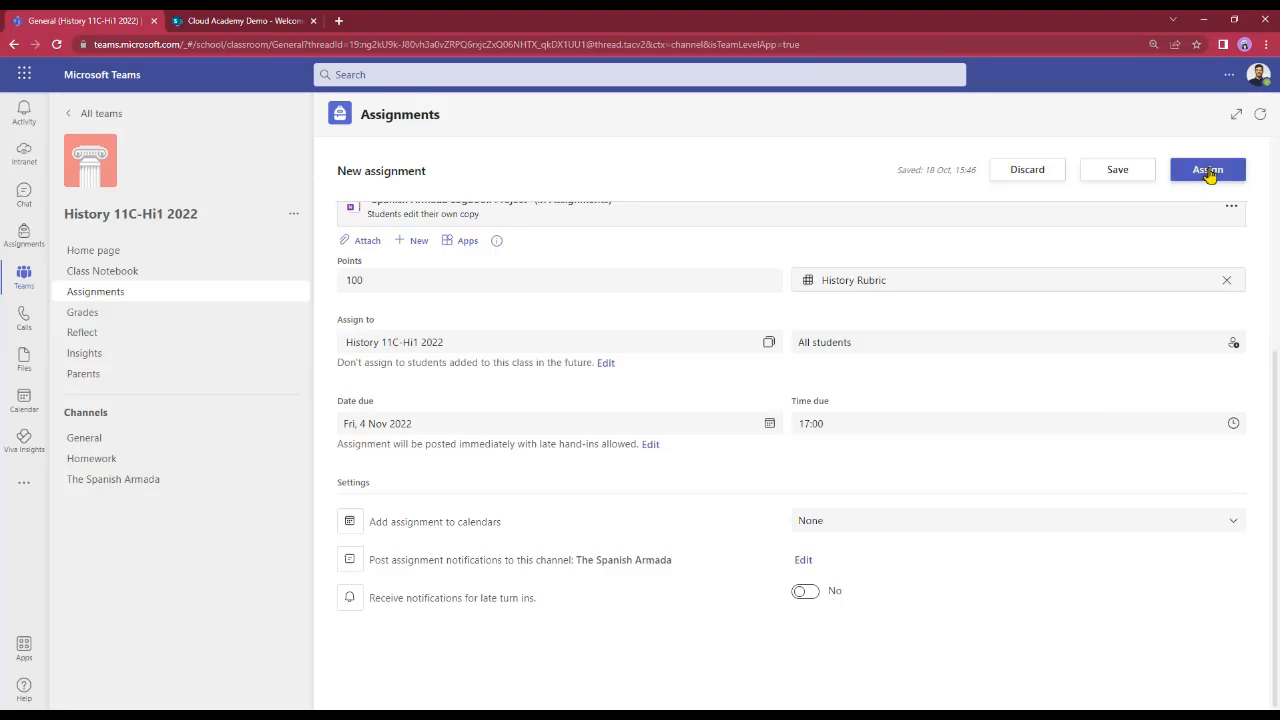
{"action": "left_click", "coordinate": [1207, 171]}
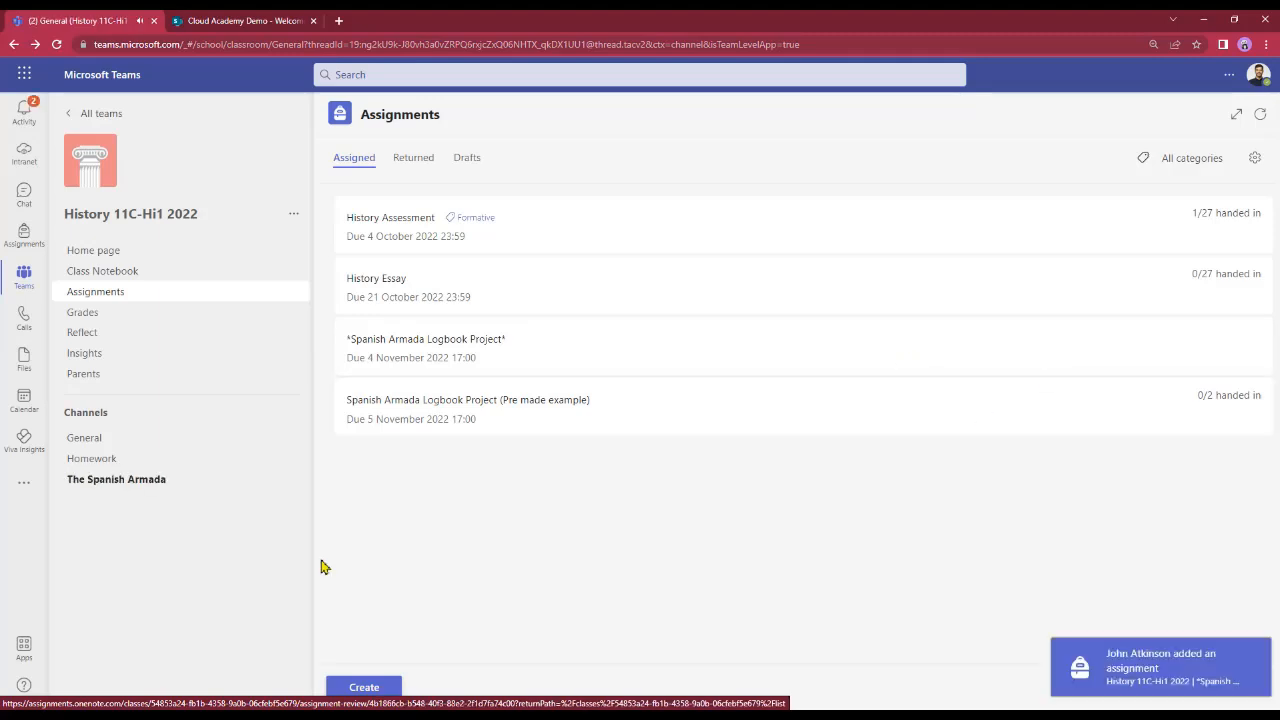
Check the assignment post in The Spanish Armada channel and go back to the class's assignments.
{"action": "left_click", "coordinate": [93, 482]}
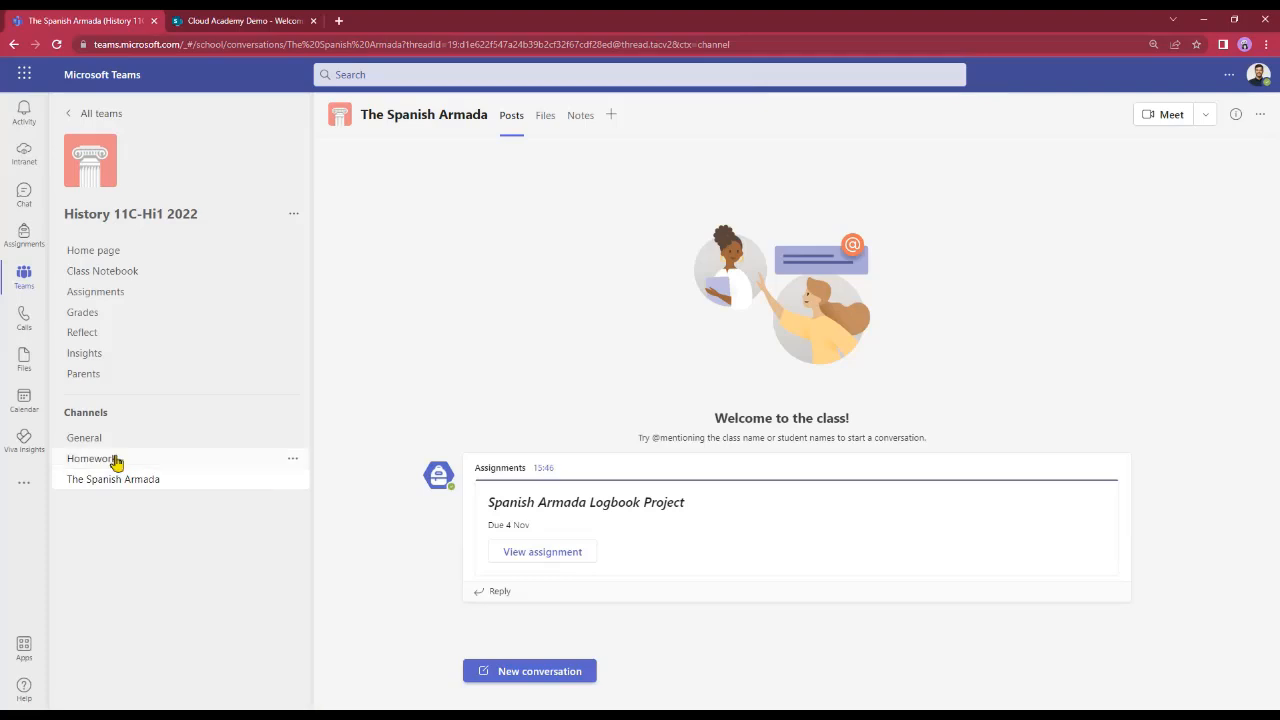
{"action": "left_click", "coordinate": [98, 292]}
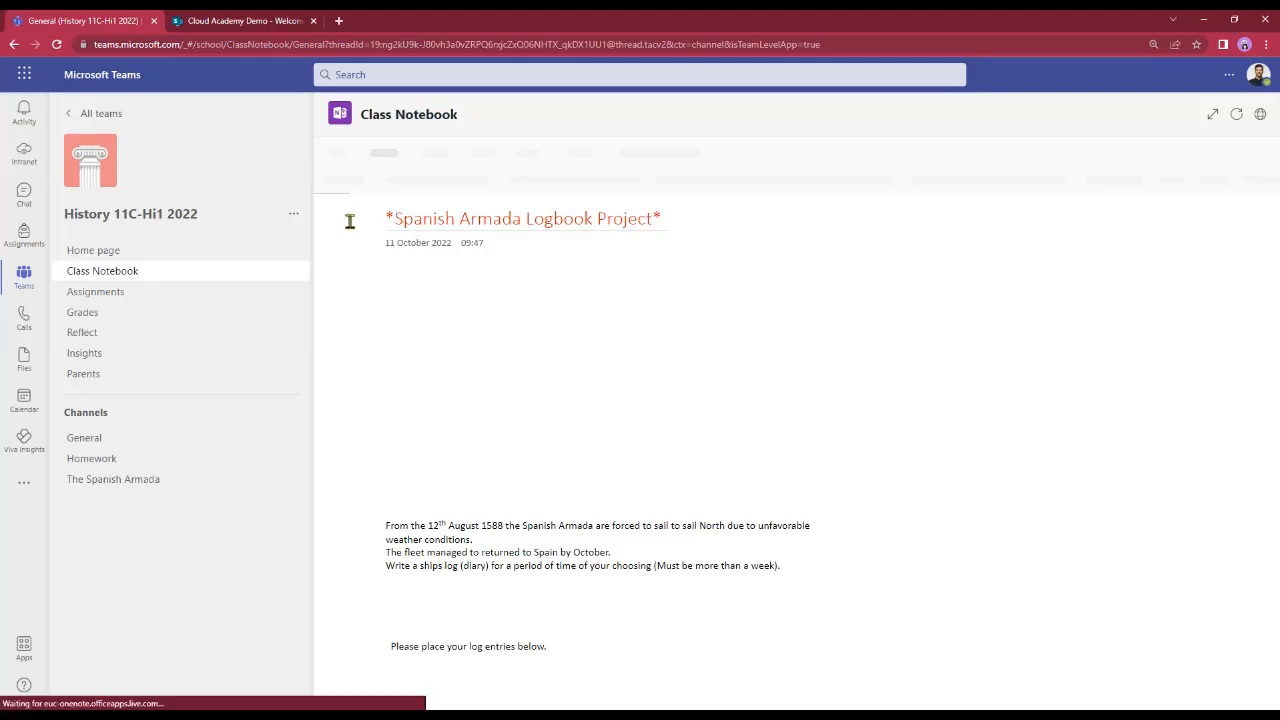
Enlarge the Class Notebook with its section list displayed, and collapse the _Content Library group.
{"action": "left_click", "coordinate": [1212, 115]}
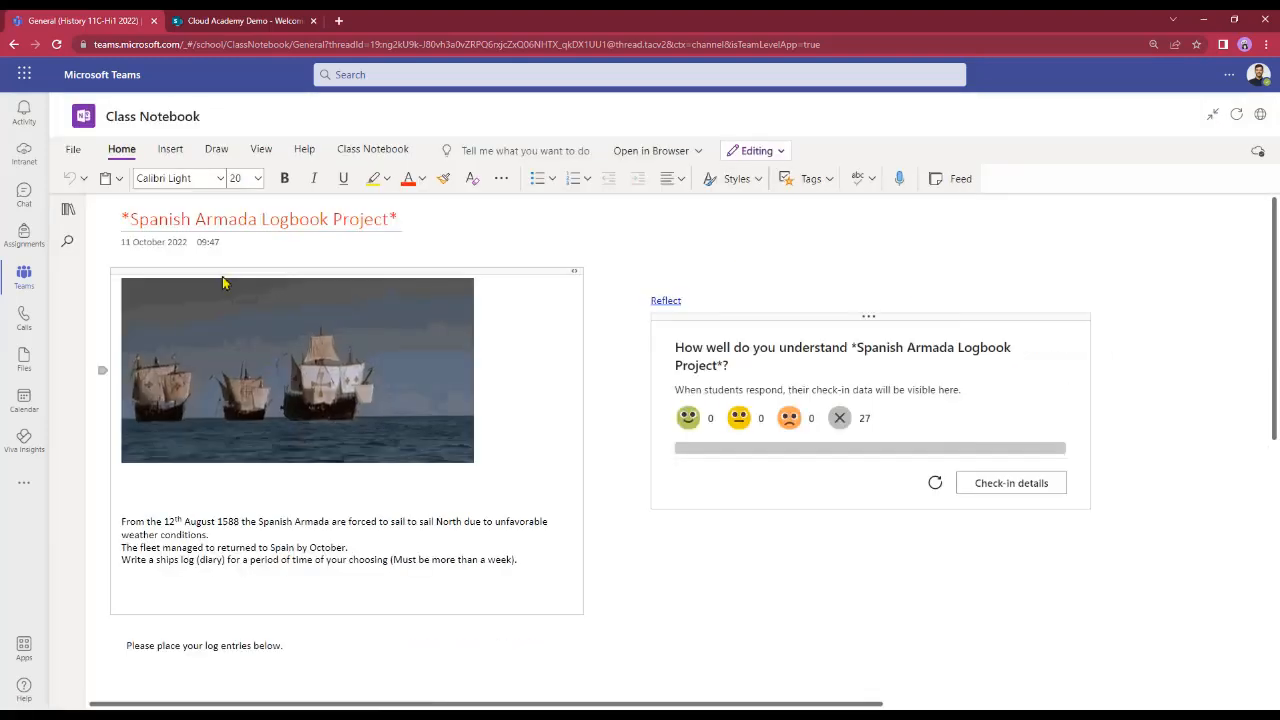
{"action": "left_click", "coordinate": [68, 208]}
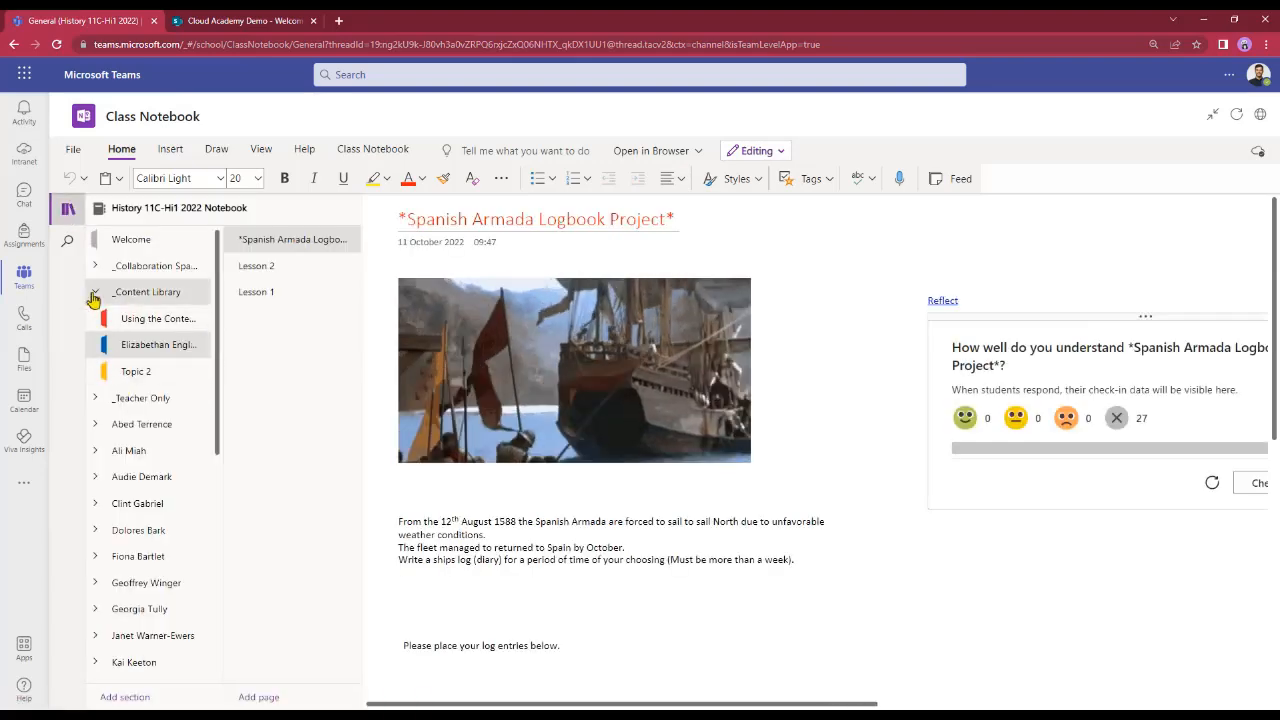
{"action": "left_click", "coordinate": [130, 292]}
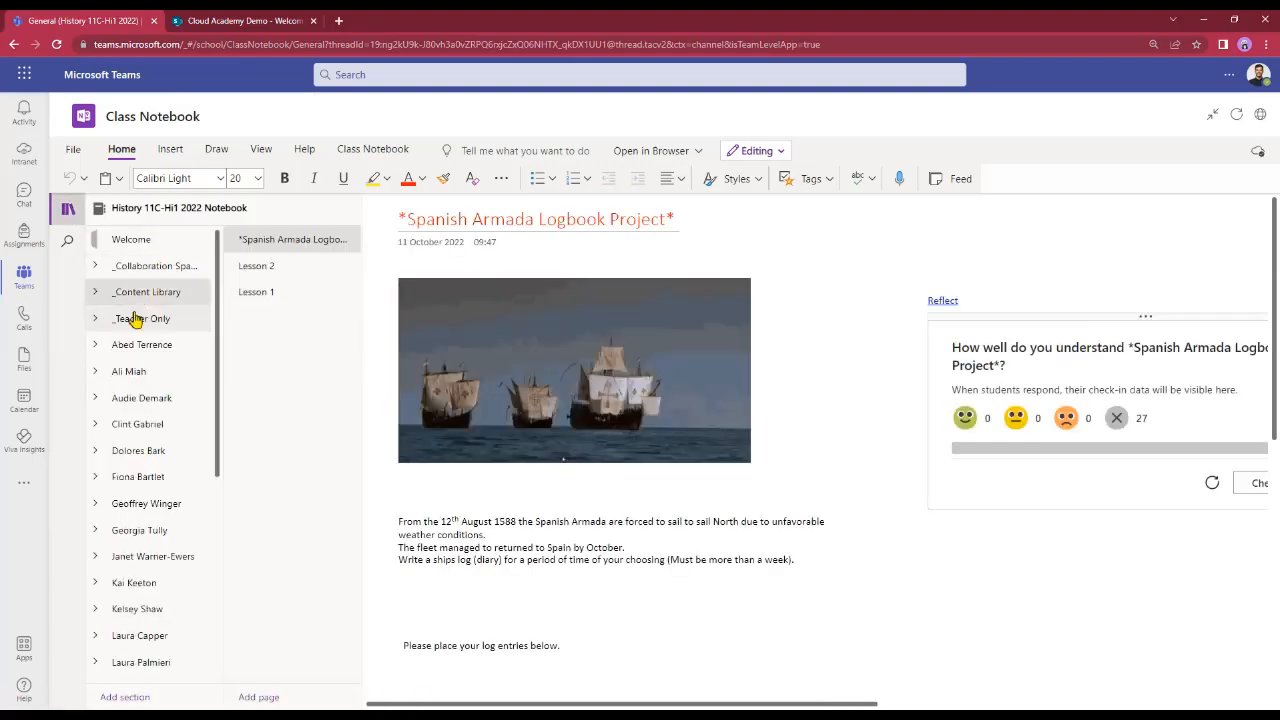
Find the second-to-last student in the notebook's section list and open that student's Assignments section.
{"action": "scroll", "coordinate": [120, 360], "scroll_direction": "down", "scroll_amount": 3}
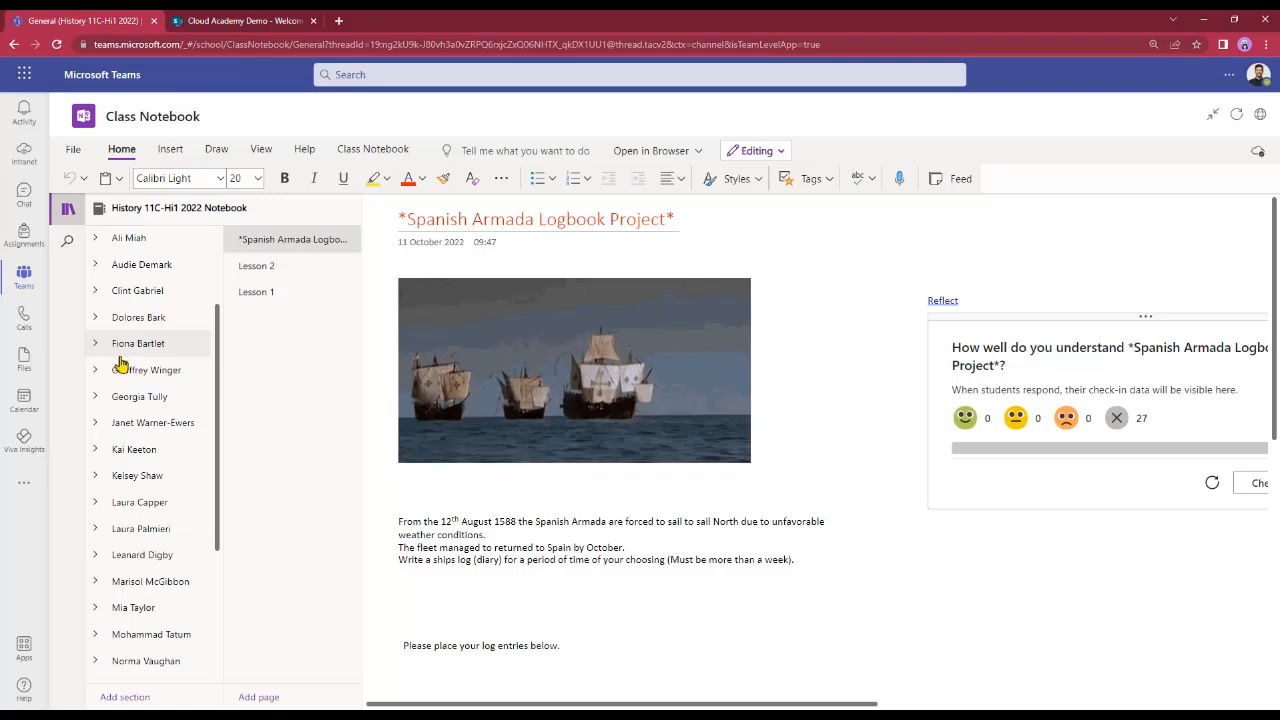
{"action": "scroll", "coordinate": [120, 363], "scroll_direction": "down", "scroll_amount": 3}
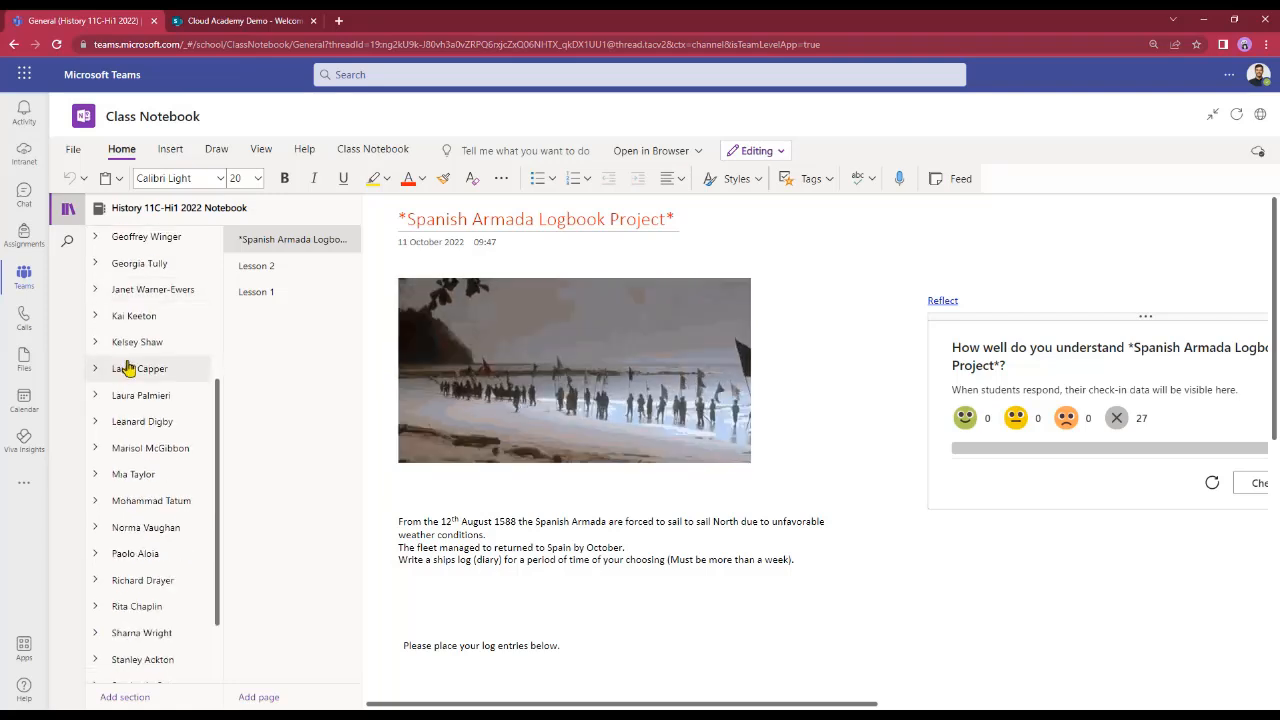
{"action": "scroll", "coordinate": [127, 368], "scroll_direction": "down", "scroll_amount": 2}
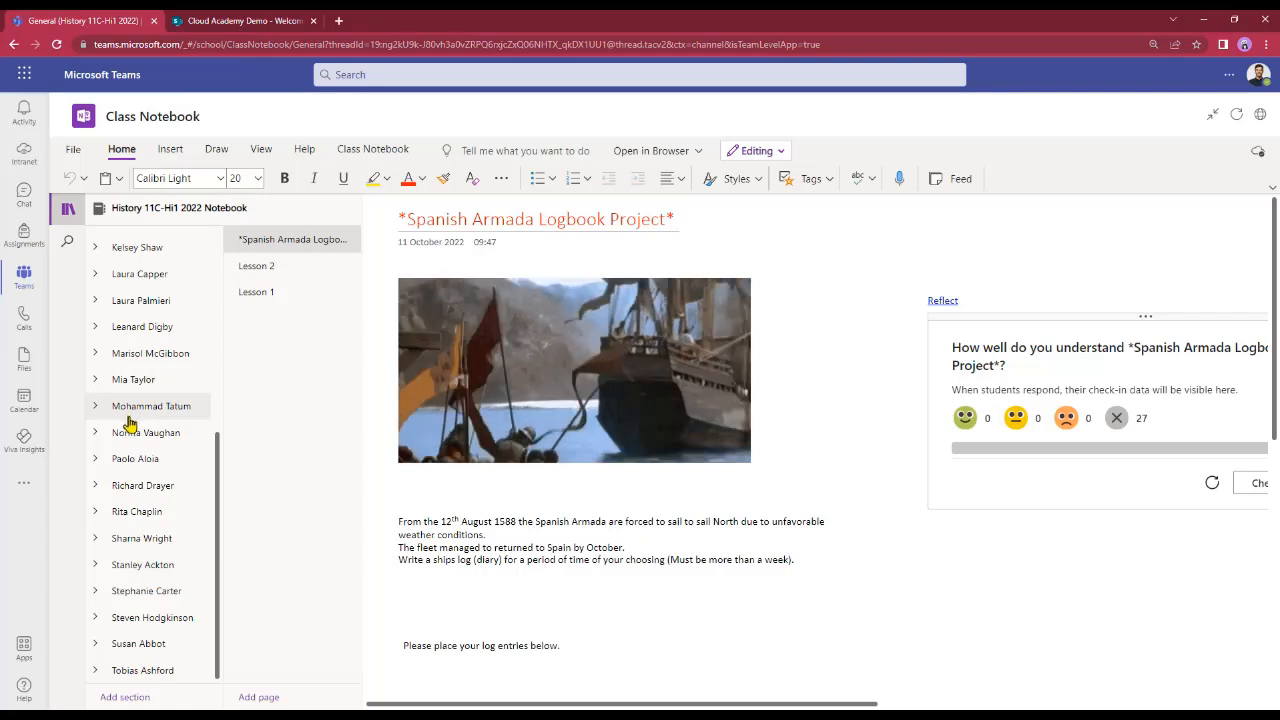
{"action": "left_click", "coordinate": [135, 648]}
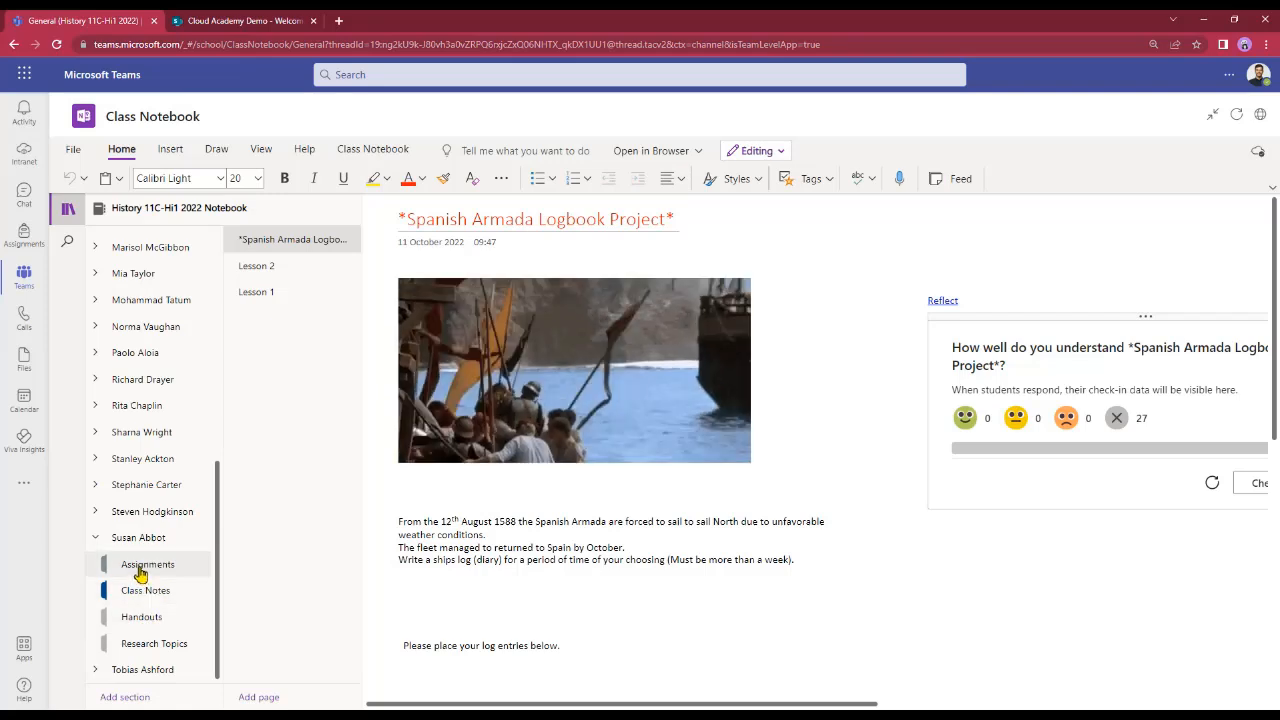
{"action": "left_click", "coordinate": [140, 570]}
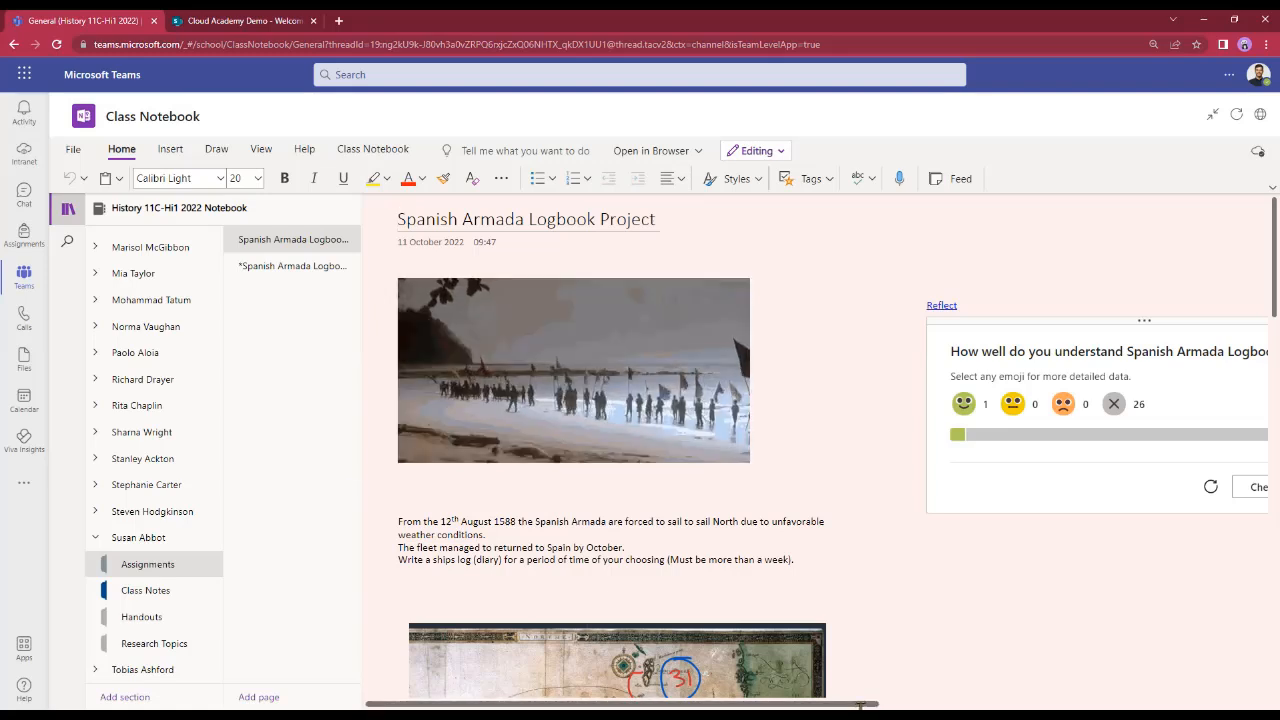
Hide the section list and read through the student's Spanish Armada Logbook Project page, including the annotated map and daily log entries.
{"action": "left_click", "coordinate": [66, 210]}
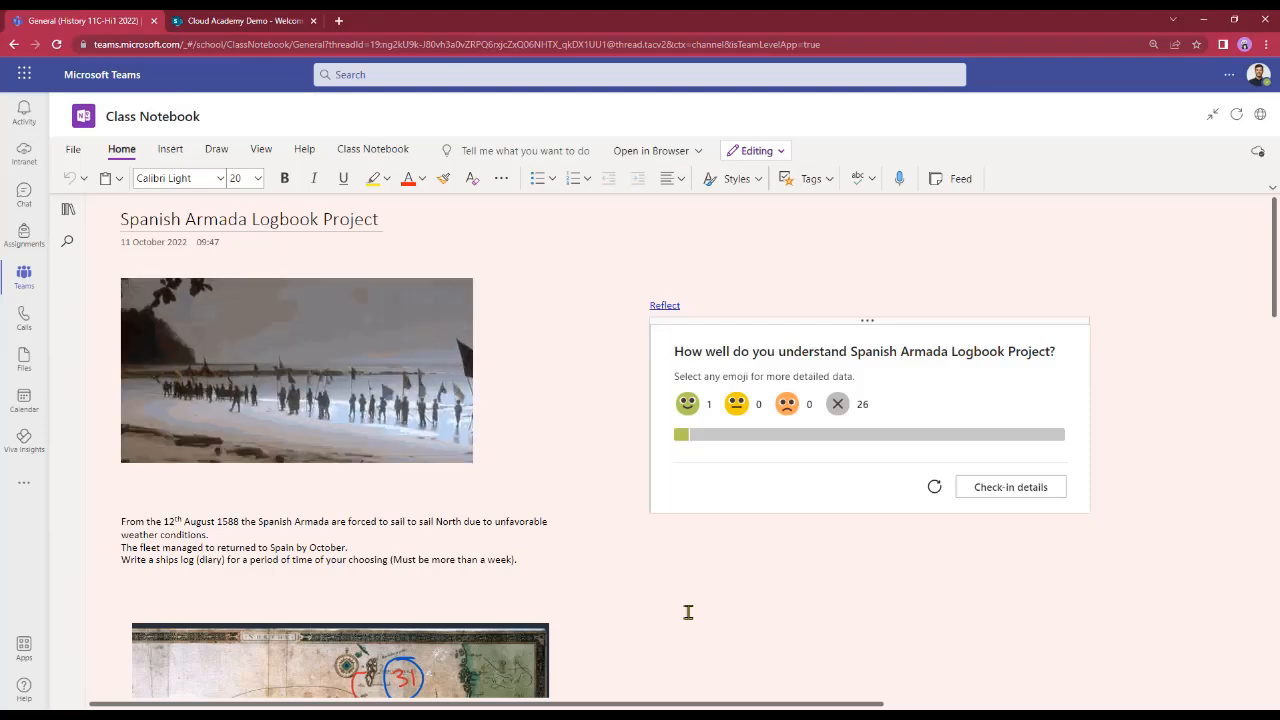
{"action": "scroll", "coordinate": [495, 465], "scroll_direction": "down", "scroll_amount": 1}
{"action": "scroll", "coordinate": [501, 457], "scroll_direction": "down", "scroll_amount": 2}
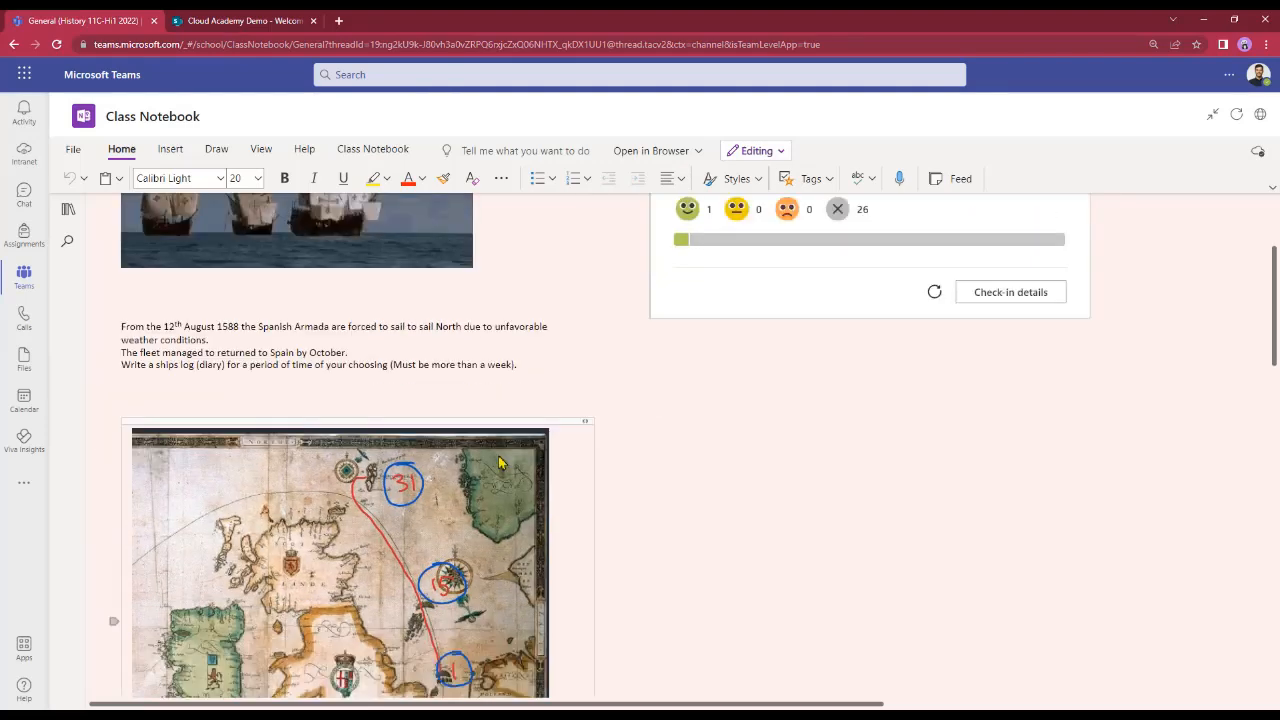
{"action": "scroll", "coordinate": [654, 518], "scroll_direction": "down", "scroll_amount": 1}
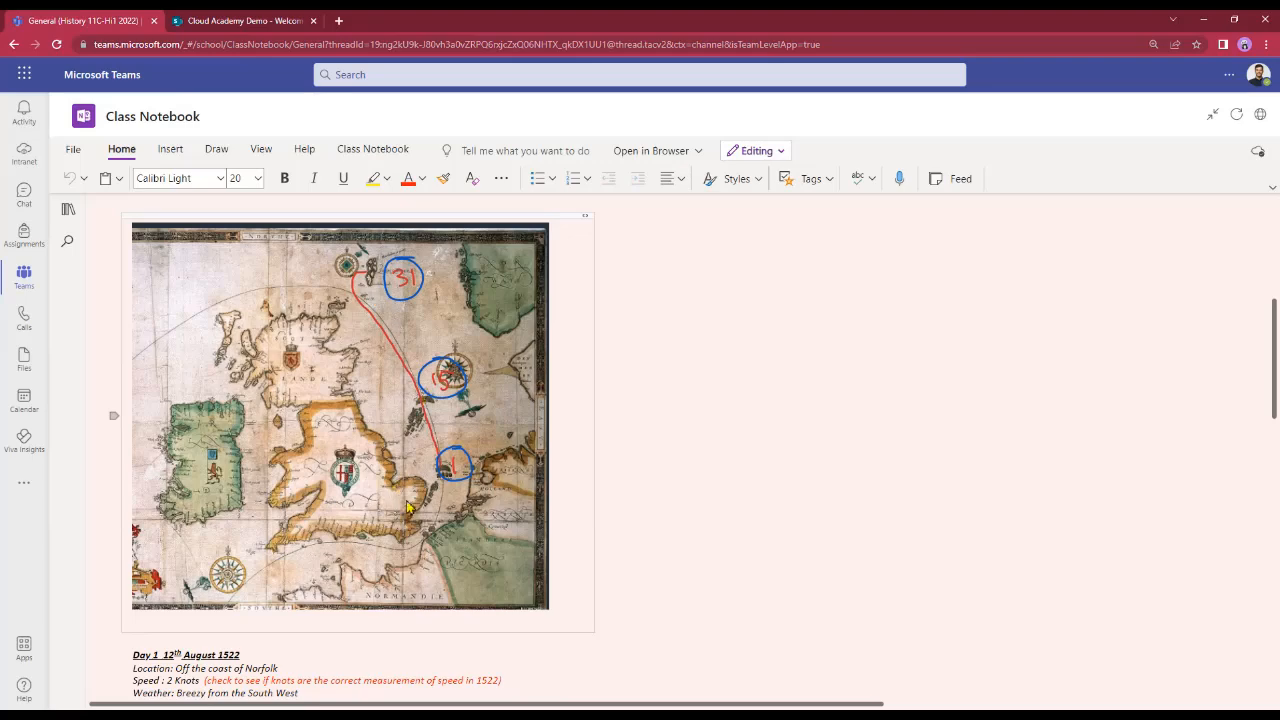
{"action": "scroll", "coordinate": [413, 509], "scroll_direction": "down", "scroll_amount": 2}
{"action": "scroll", "coordinate": [413, 509], "scroll_direction": "down", "scroll_amount": 2}
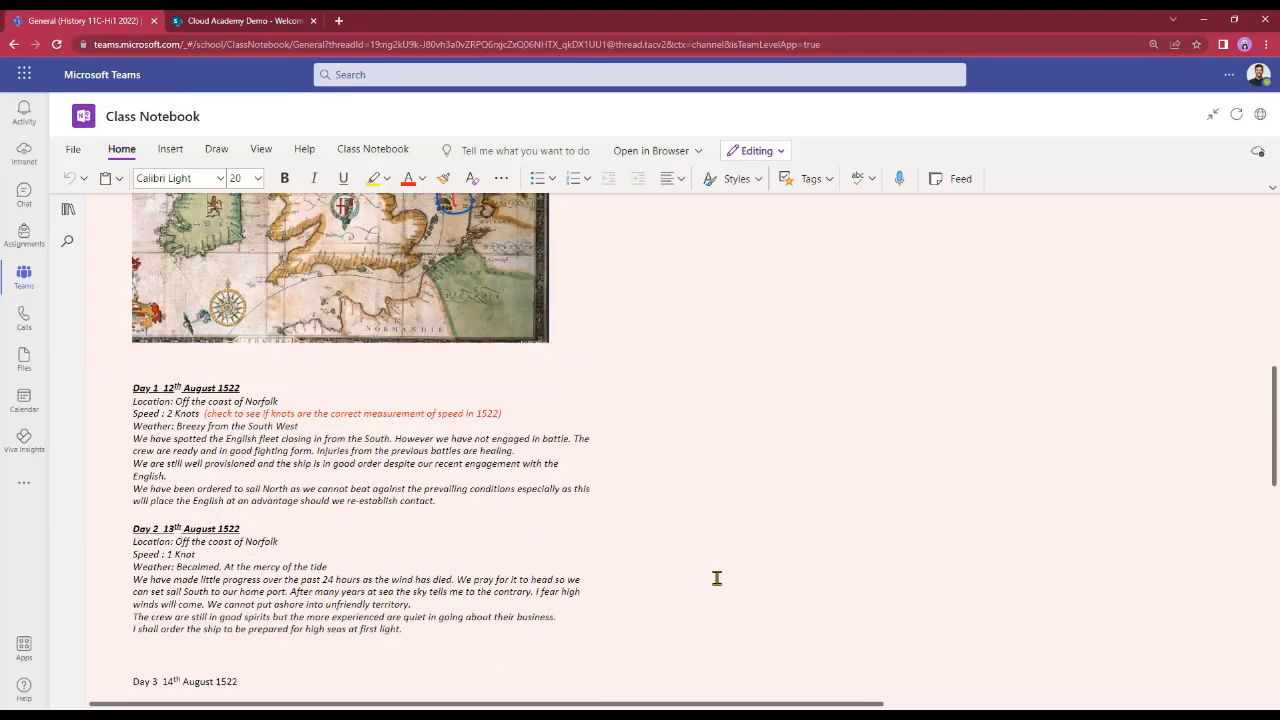
Read the student's Day 1 and Day 2 log entries and check the remaining dated headings through Day 14.
{"action": "scroll", "coordinate": [750, 565], "scroll_direction": "down", "scroll_amount": 1}
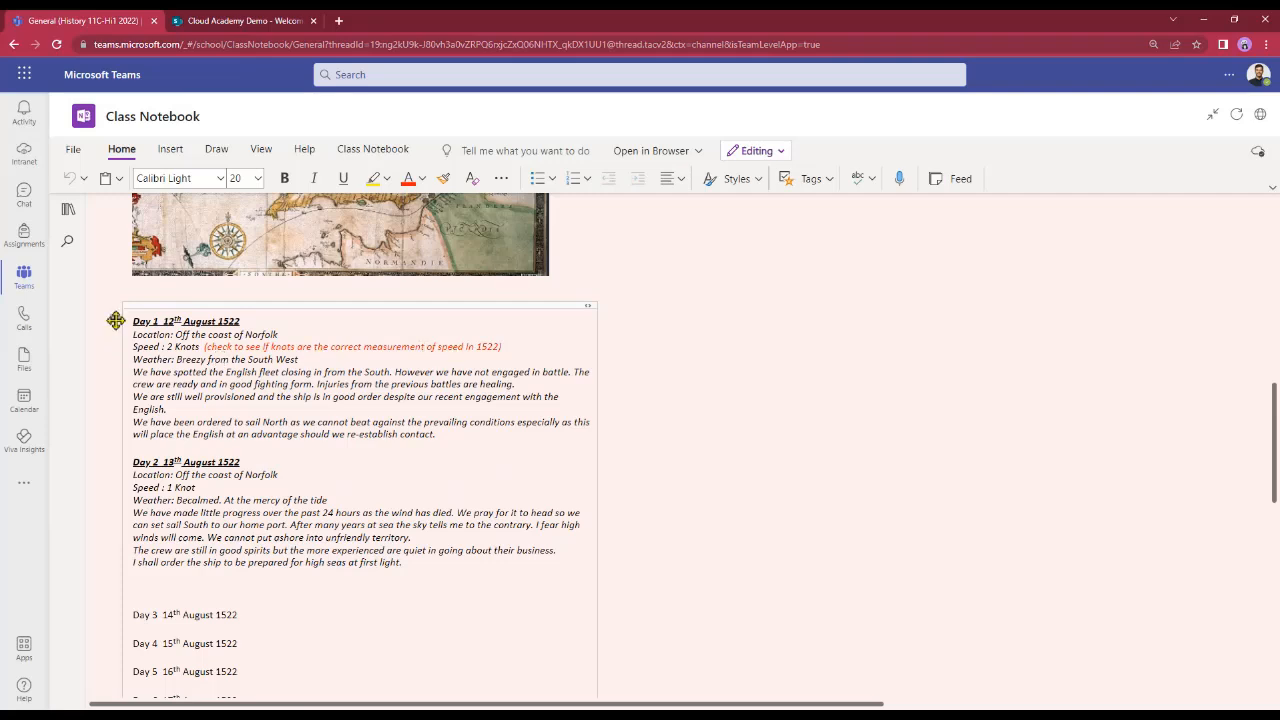
{"action": "left_click", "coordinate": [504, 347]}
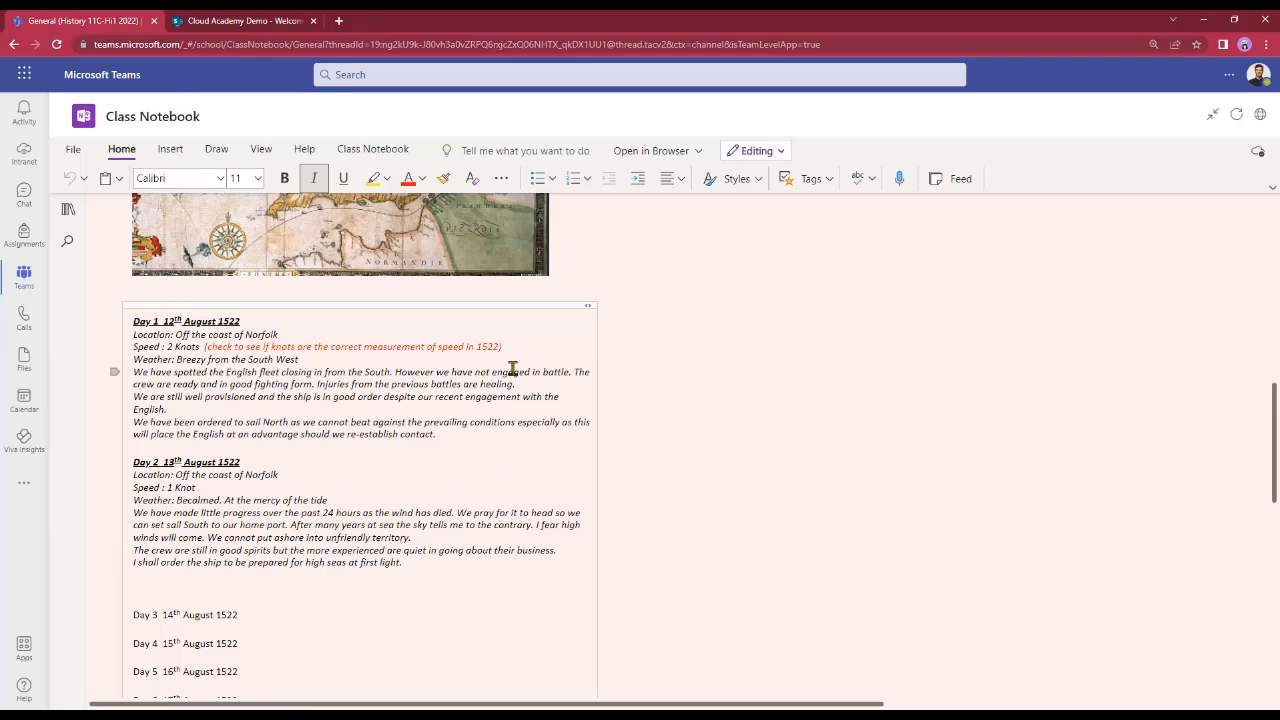
{"action": "scroll", "coordinate": [434, 474], "scroll_direction": "down", "scroll_amount": 5}
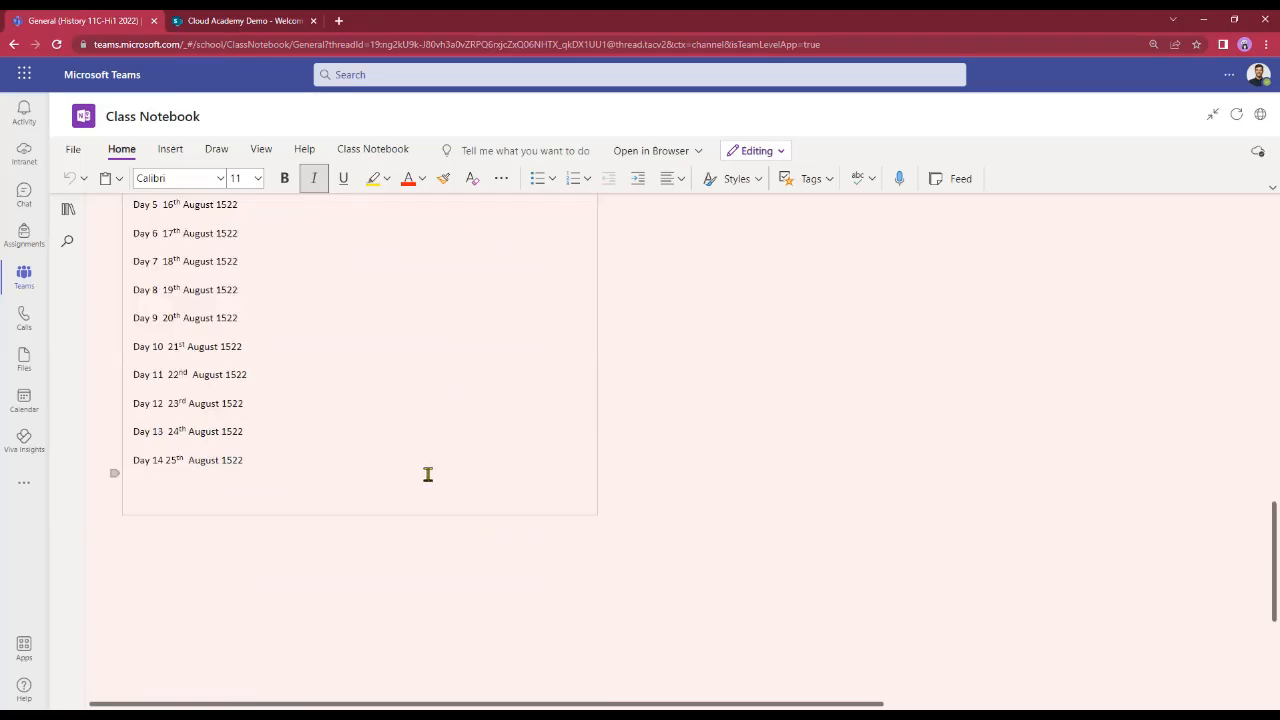
{"action": "scroll", "coordinate": [427, 474], "scroll_direction": "up", "scroll_amount": 3}
{"action": "scroll", "coordinate": [427, 474], "scroll_direction": "up", "scroll_amount": 2}
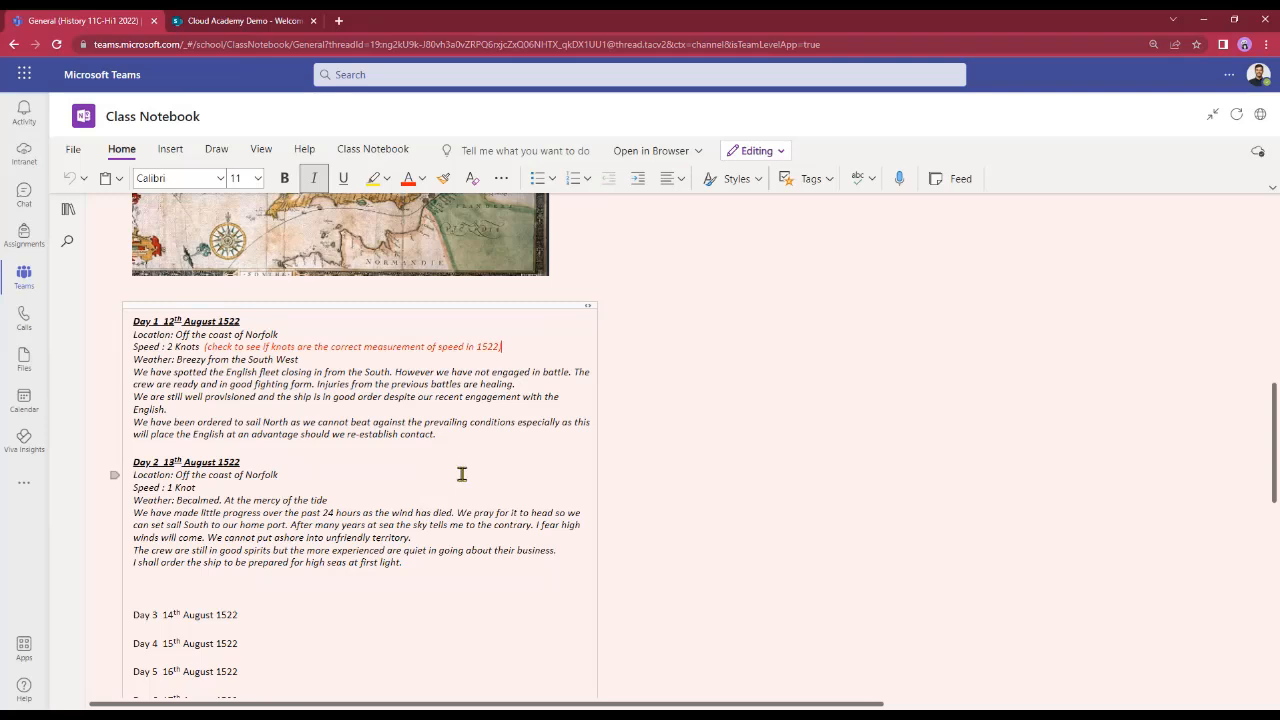
Add the comment "Well done keep going" in the blank space beside the student's Day 1 log entry.
{"action": "left_click", "coordinate": [643, 372]}
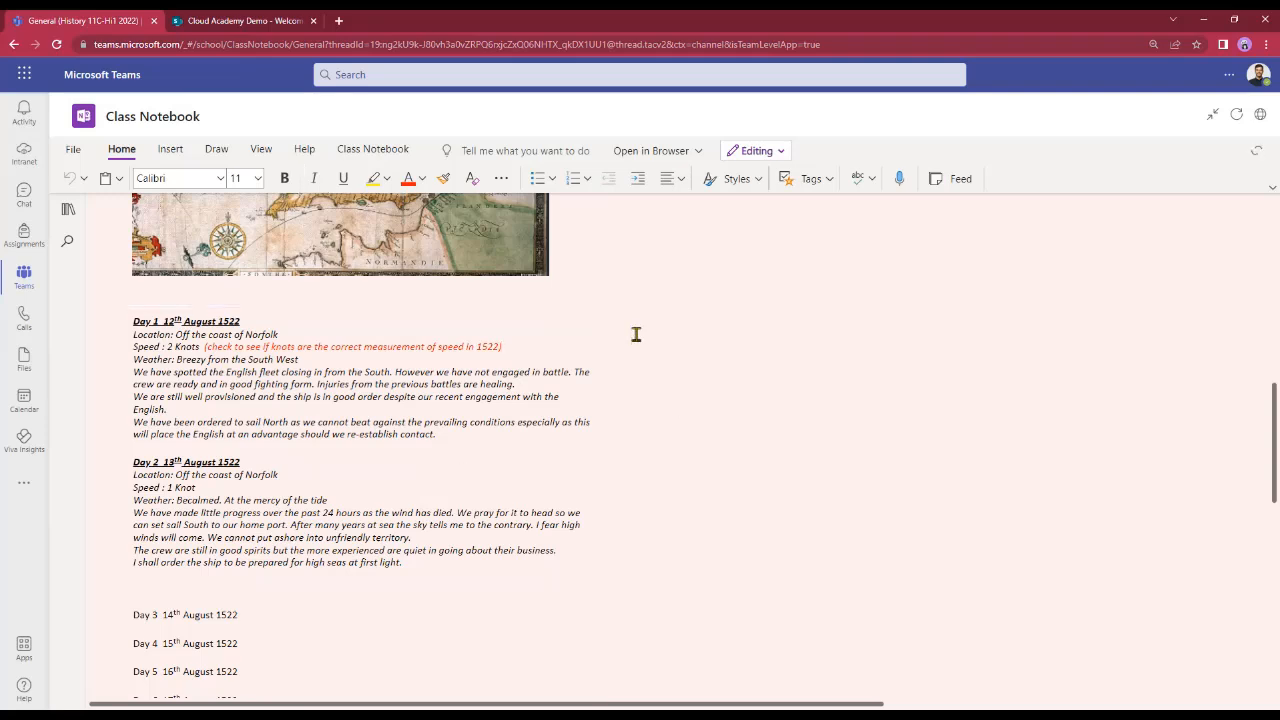
{"action": "left_click", "coordinate": [634, 341]}
{"action": "type", "text": "Well done keep going"}
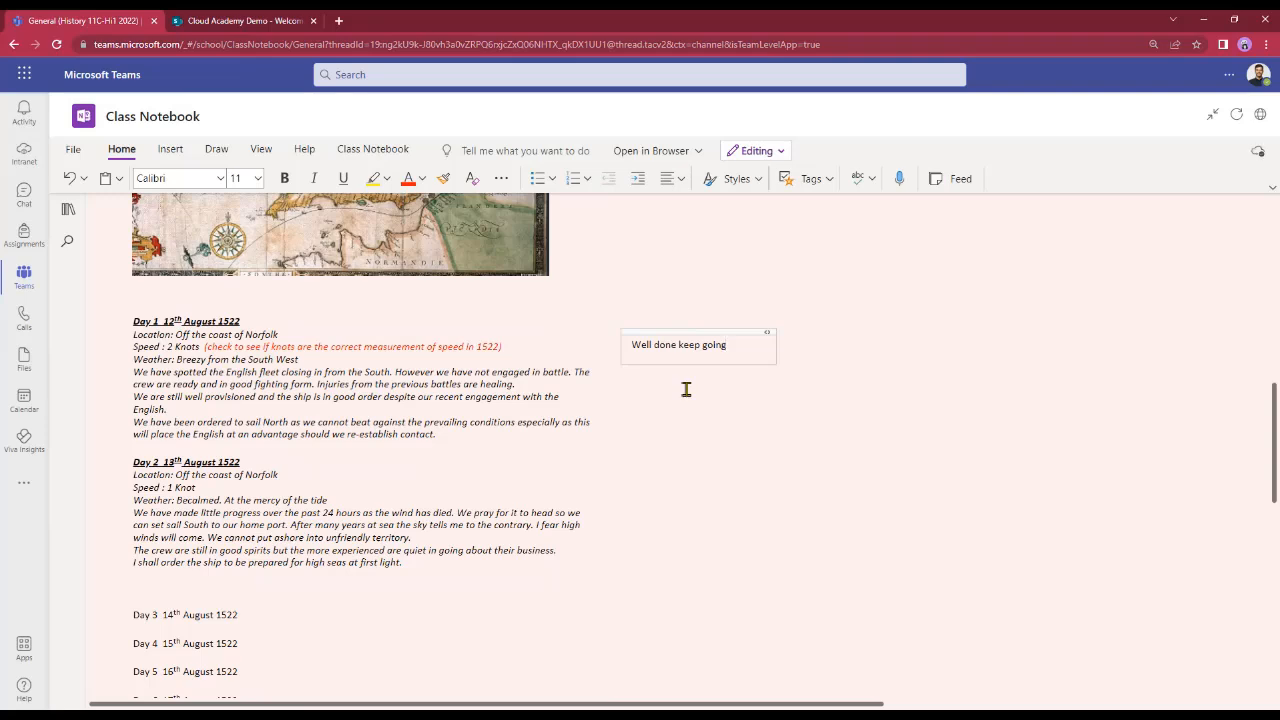
Delete the comment text beside the Day 1 log entry.
{"action": "key", "text": "BackSpace"}
{"action": "key", "text": "BackSpace"}
{"action": "key", "text": "BackSpace"}
{"action": "key", "text": "BackSpace"}
{"action": "key", "text": "BackSpace"}
{"action": "key", "text": "BackSpace"}
{"action": "key", "text": "BackSpace"}
{"action": "key", "text": "BackSpace"}
{"action": "key", "text": "BackSpace"}
{"action": "key", "text": "BackSpace"}
{"action": "key", "text": "BackSpace"}
{"action": "key", "text": "BackSpace"}
{"action": "key", "text": "BackSpace"}
{"action": "key", "text": "BackSpace"}
{"action": "key", "text": "BackSpace"}
{"action": "key", "text": "BackSpace"}
{"action": "key", "text": "BackSpace"}
{"action": "key", "text": "BackSpace"}
{"action": "key", "text": "BackSpace"}
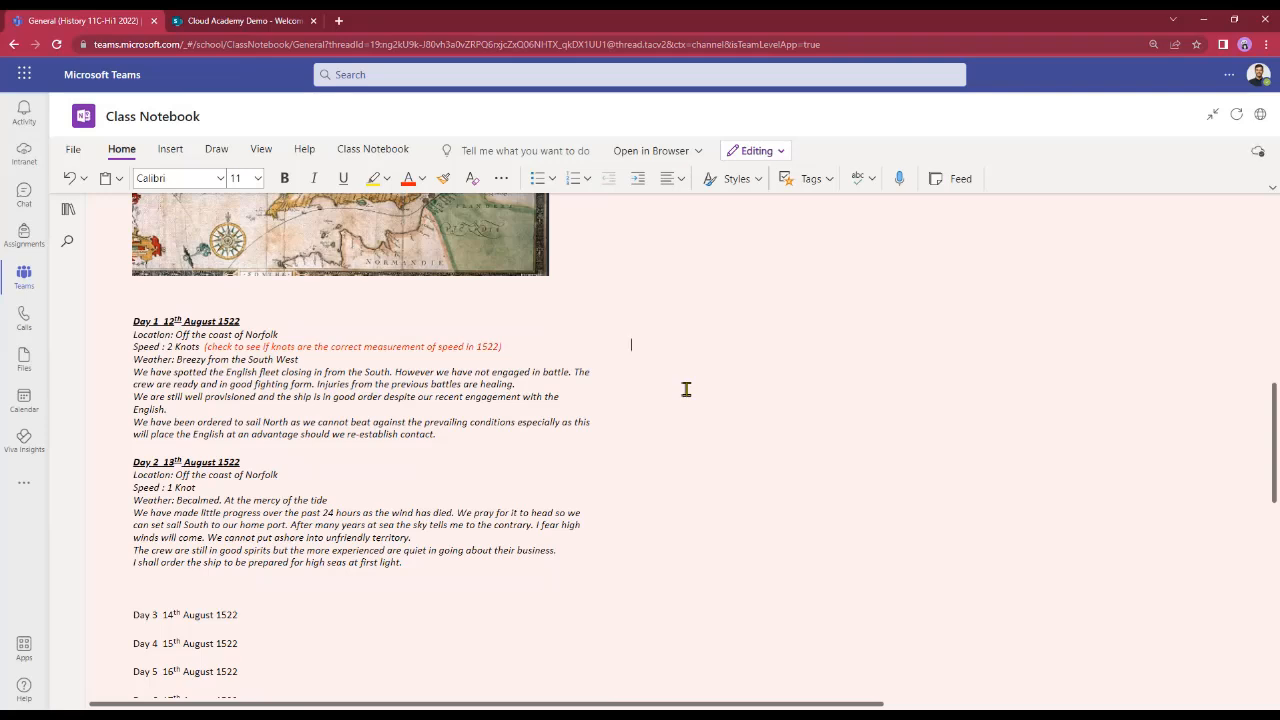
Insert a smiling-face emoji beside the Day 1 log entry, and remove it again.
{"action": "left_click", "coordinate": [170, 149]}
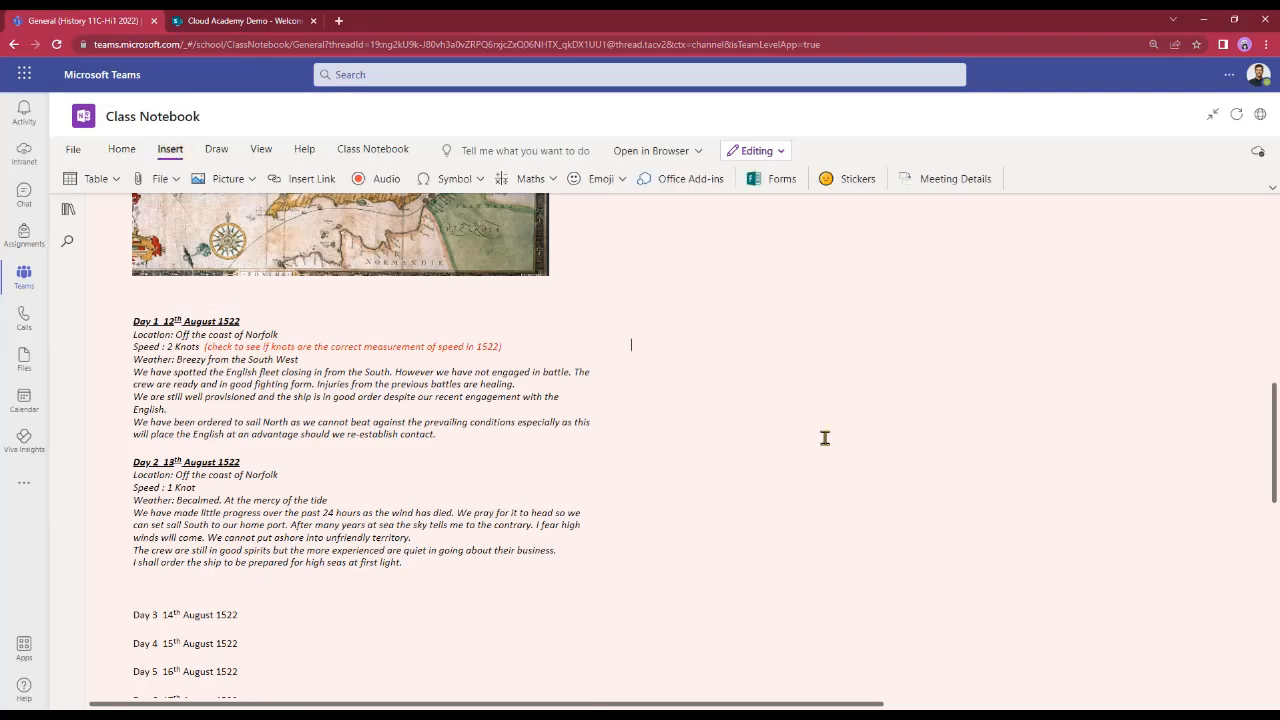
{"action": "left_click", "coordinate": [619, 180]}
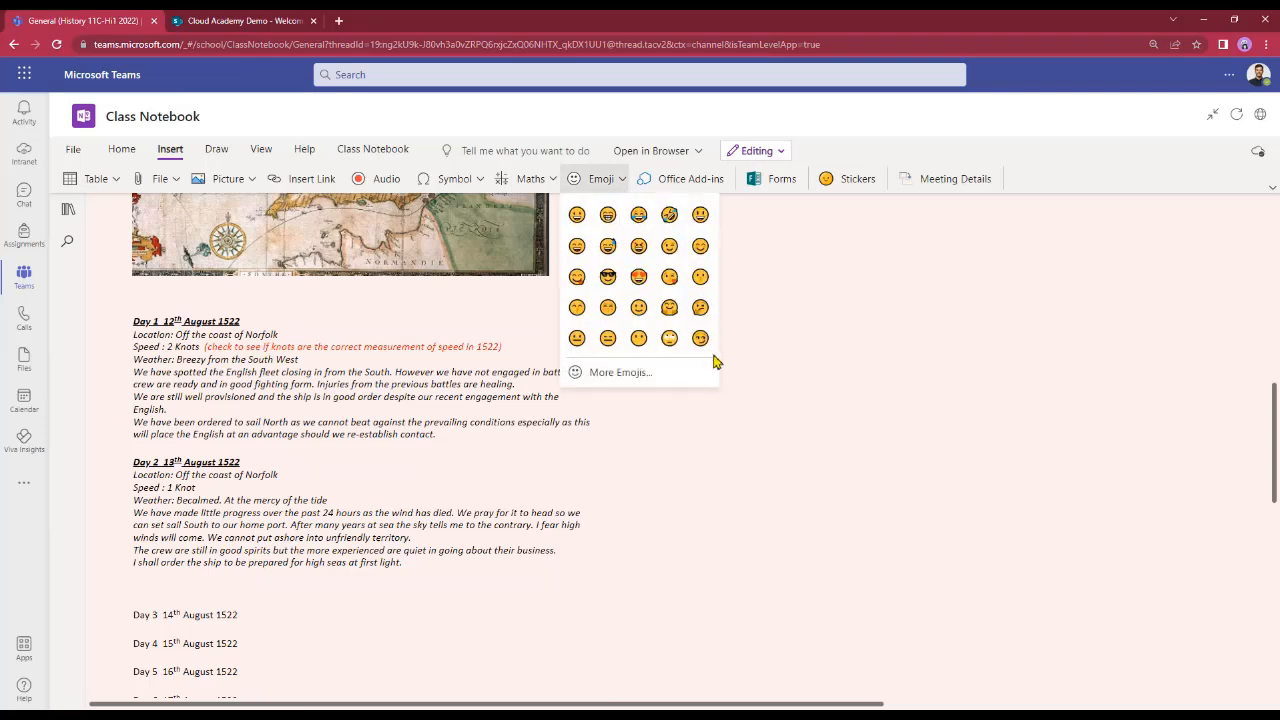
{"action": "left_click", "coordinate": [577, 217]}
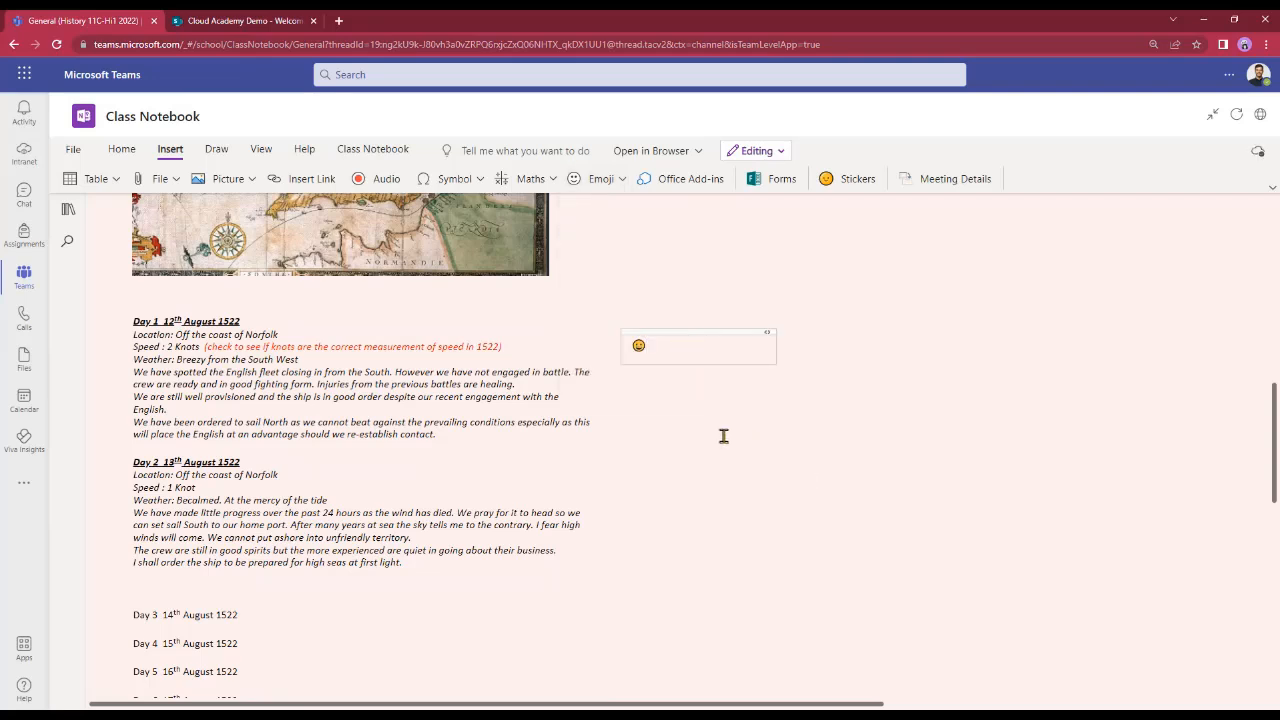
{"action": "key", "text": "BackSpace"}
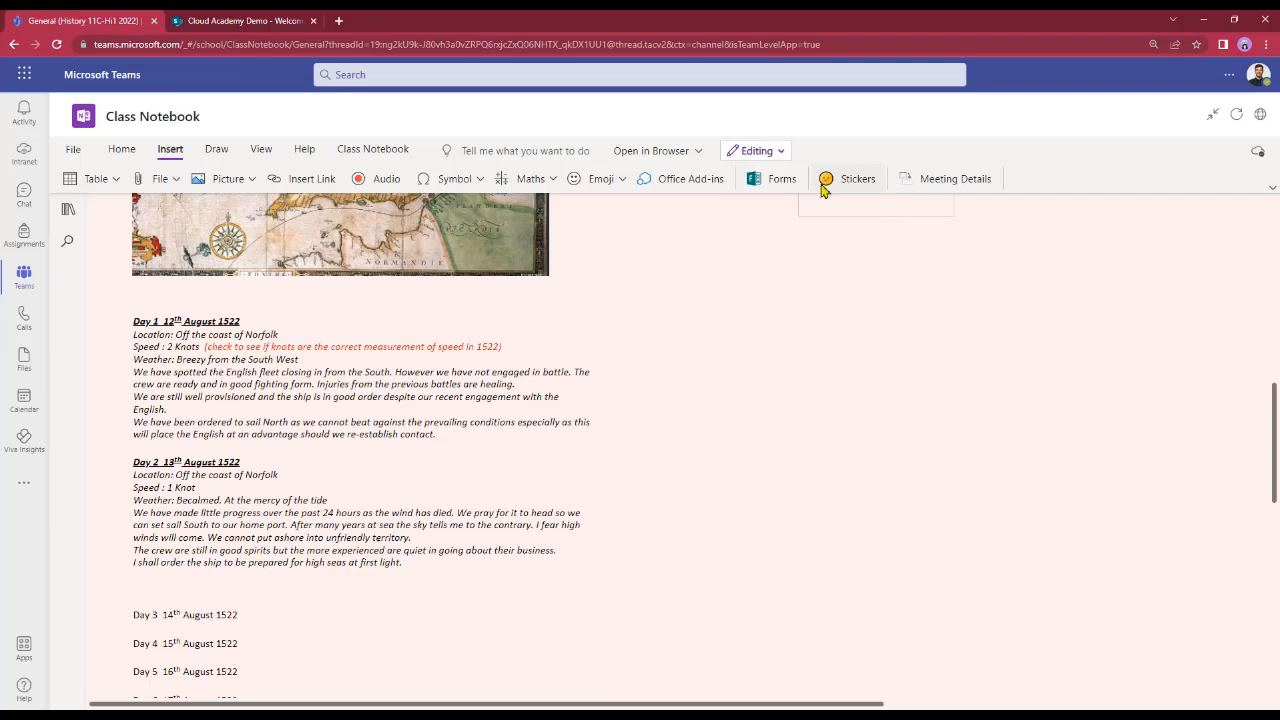
Insert the Office Drama "You got it!" sticker beside the Day 1 entry, with its caption set to "Well done this is great".
{"action": "left_click", "coordinate": [825, 186]}
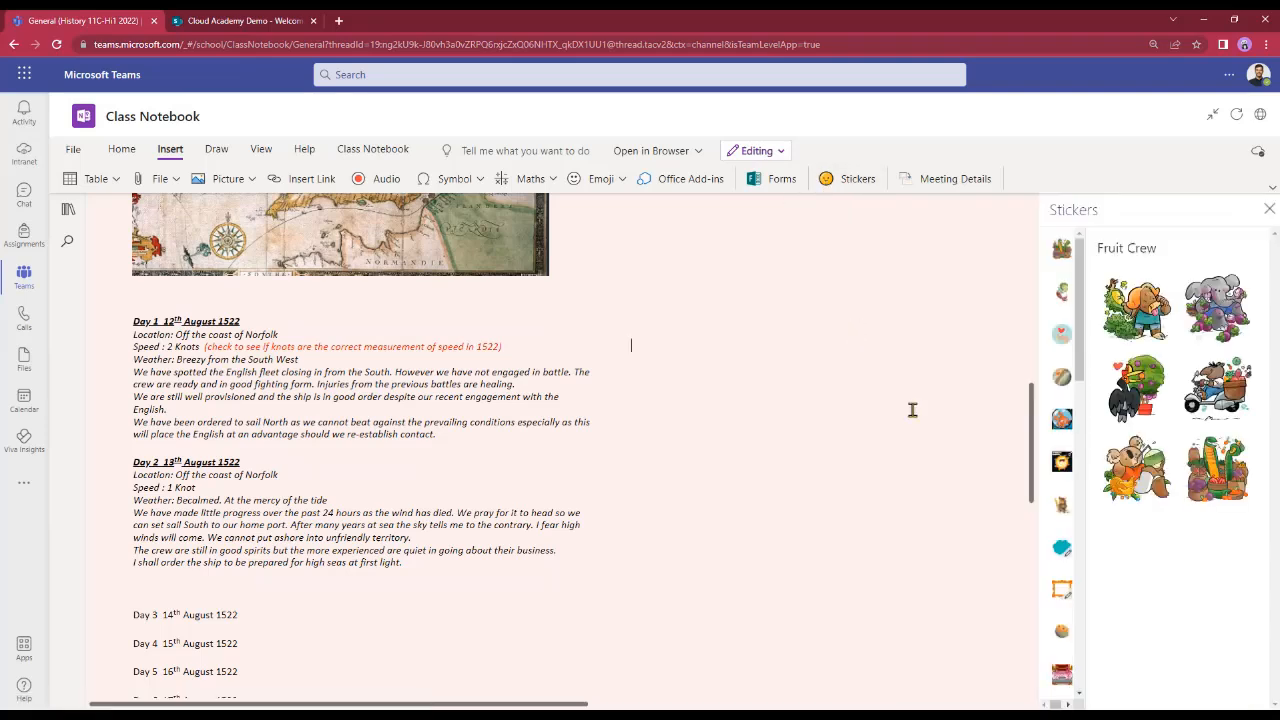
{"action": "scroll", "coordinate": [1060, 445], "scroll_direction": "down", "scroll_amount": 5}
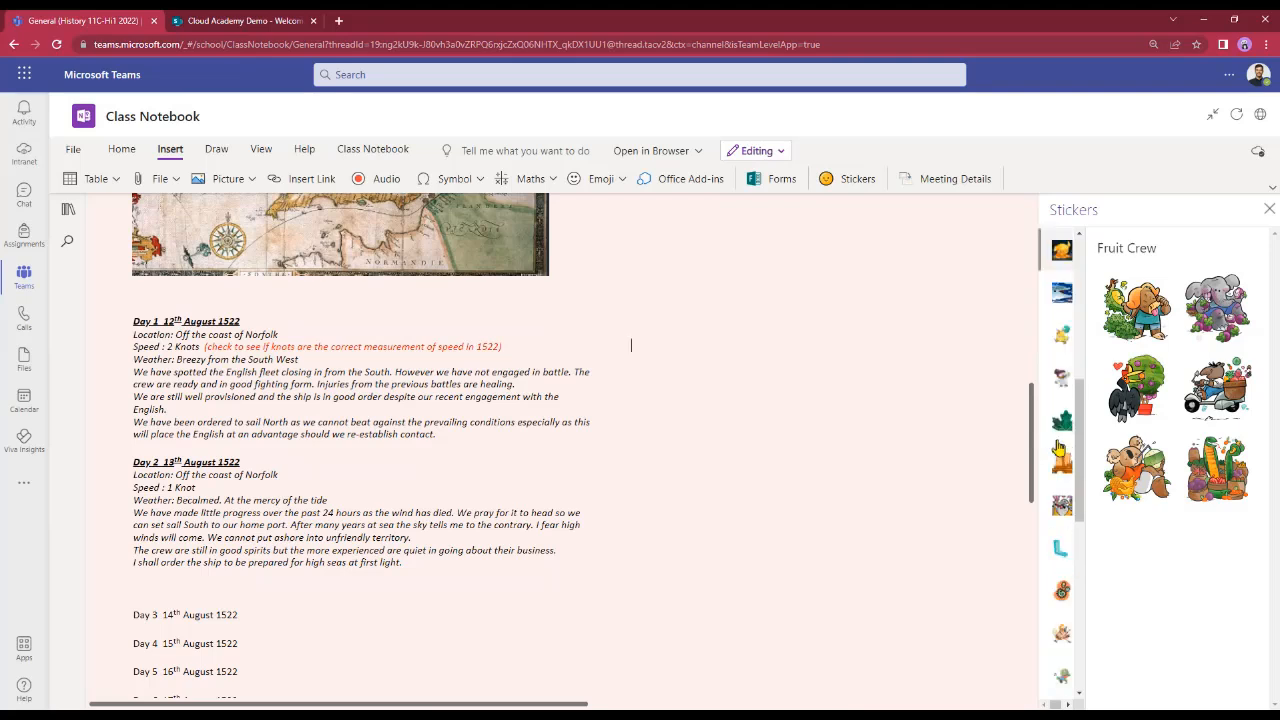
{"action": "scroll", "coordinate": [1060, 450], "scroll_direction": "down", "scroll_amount": 5}
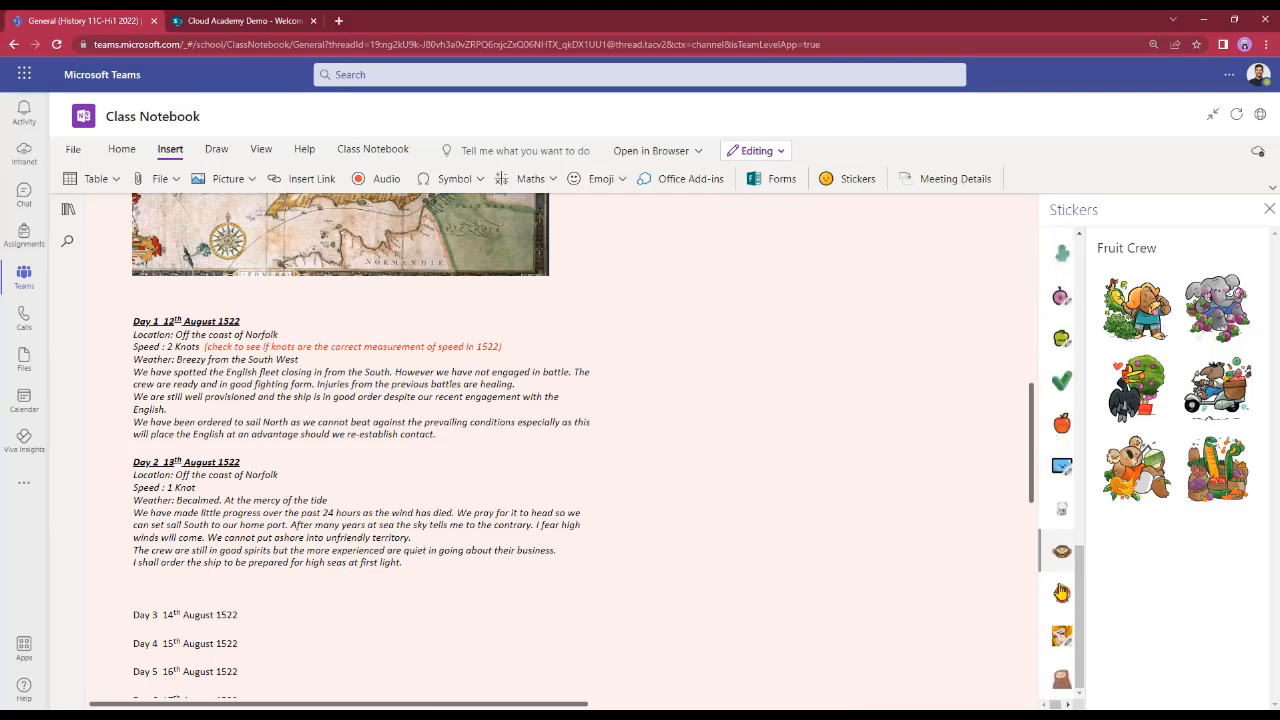
{"action": "left_click", "coordinate": [1062, 636]}
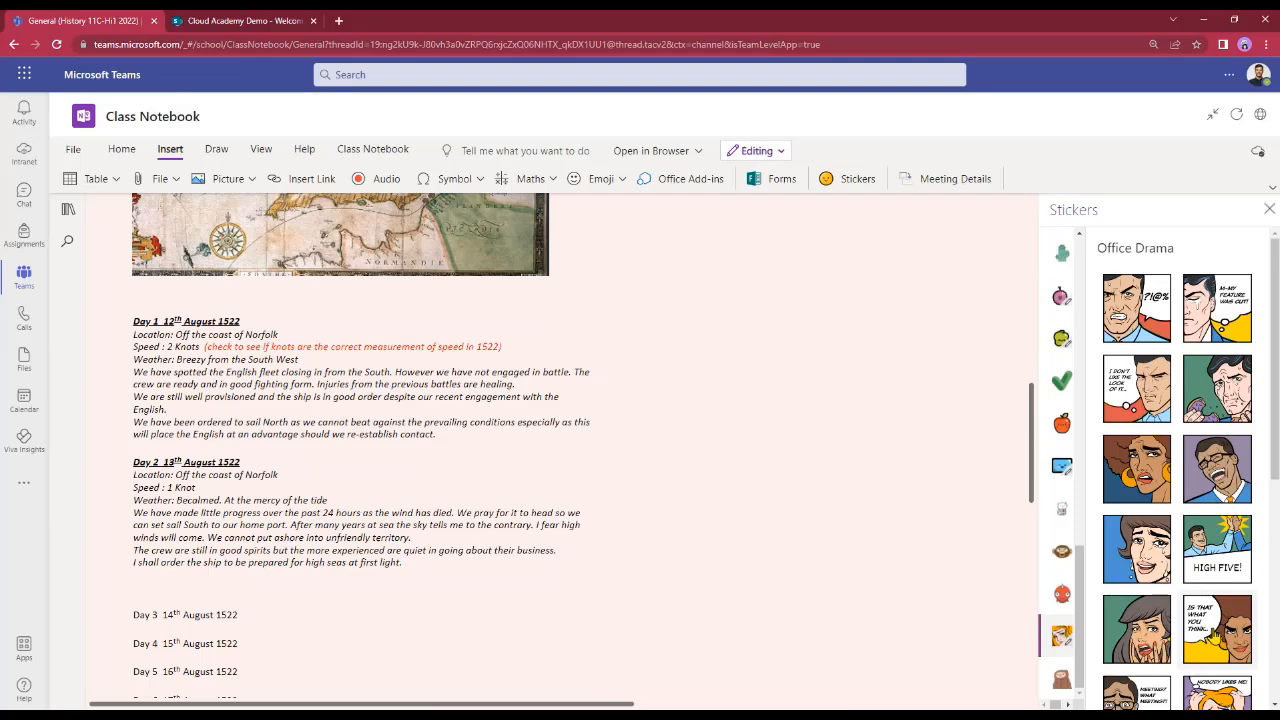
{"action": "scroll", "coordinate": [1190, 638], "scroll_direction": "down", "scroll_amount": 5}
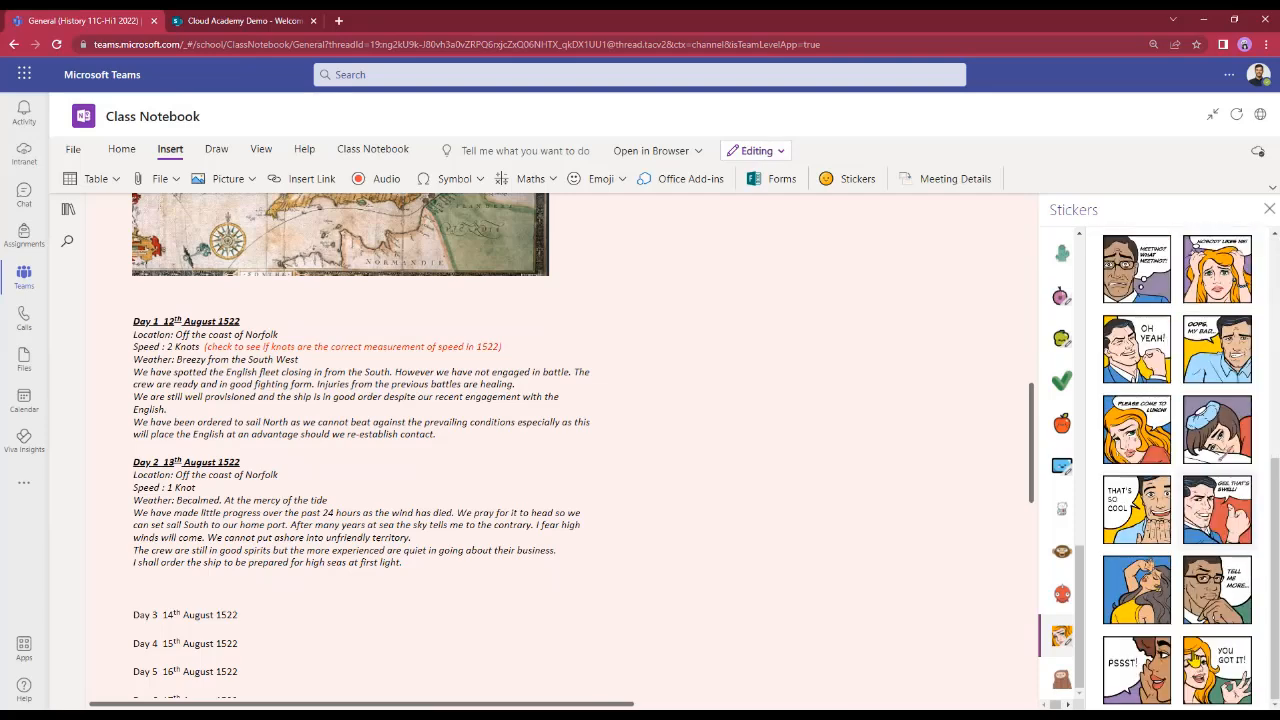
{"action": "left_click", "coordinate": [1224, 672]}
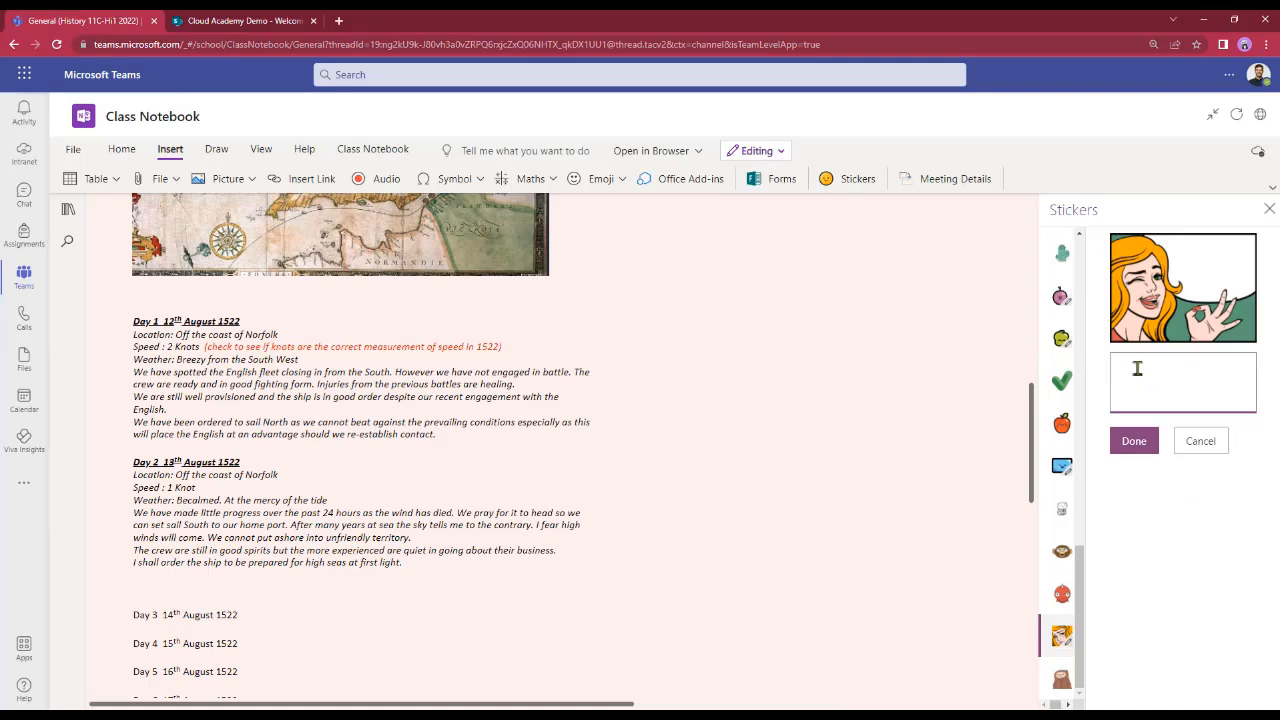
{"action": "type", "text": "Well done this is "}
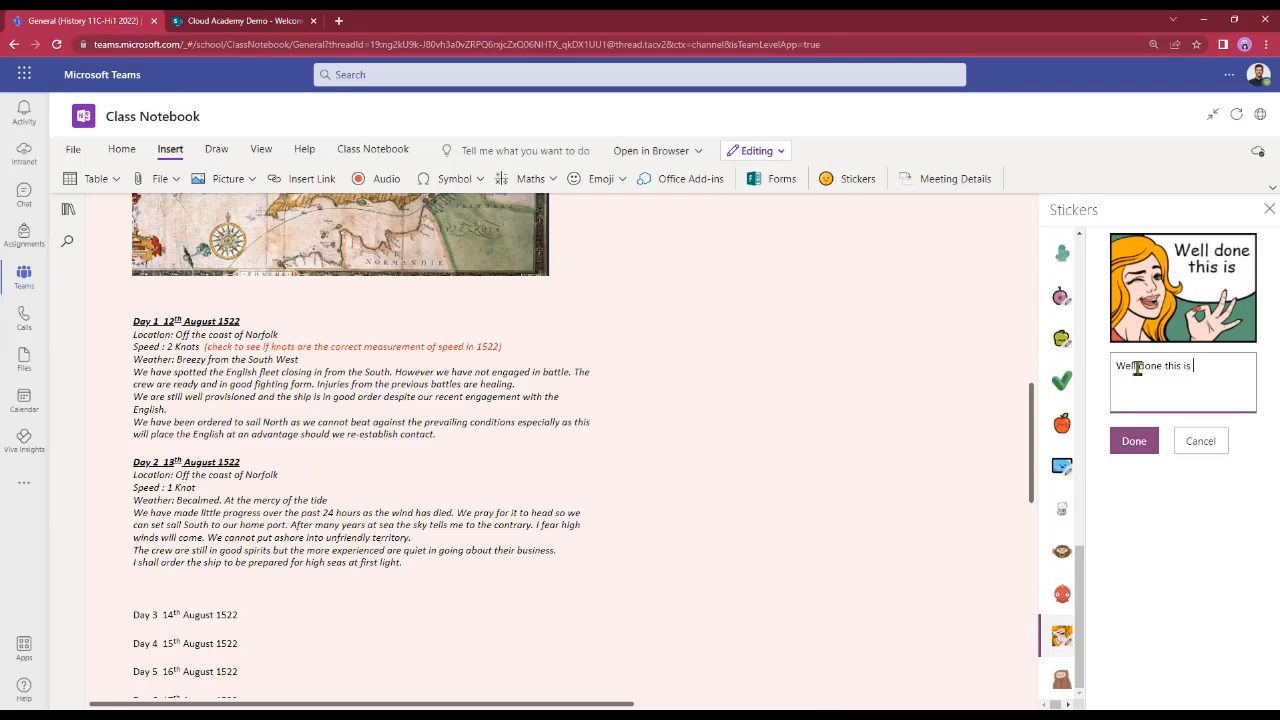
{"action": "type", "text": "great"}
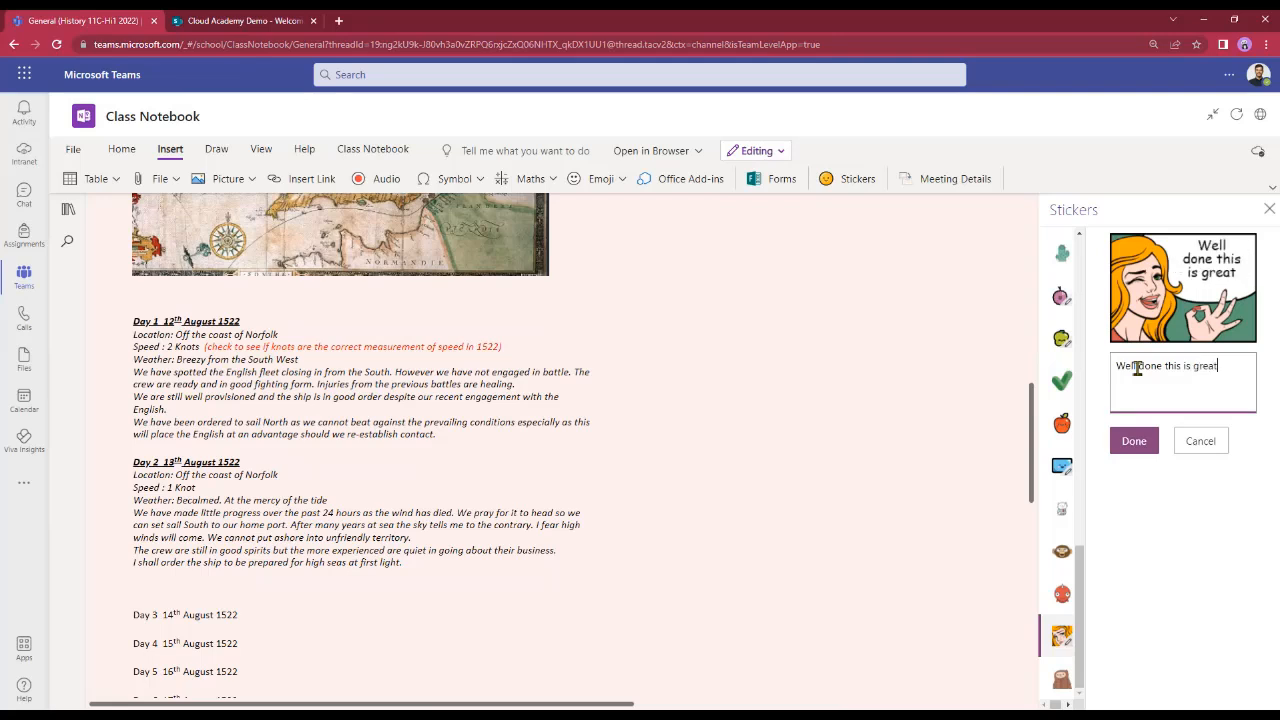
{"action": "left_click", "coordinate": [1133, 440]}
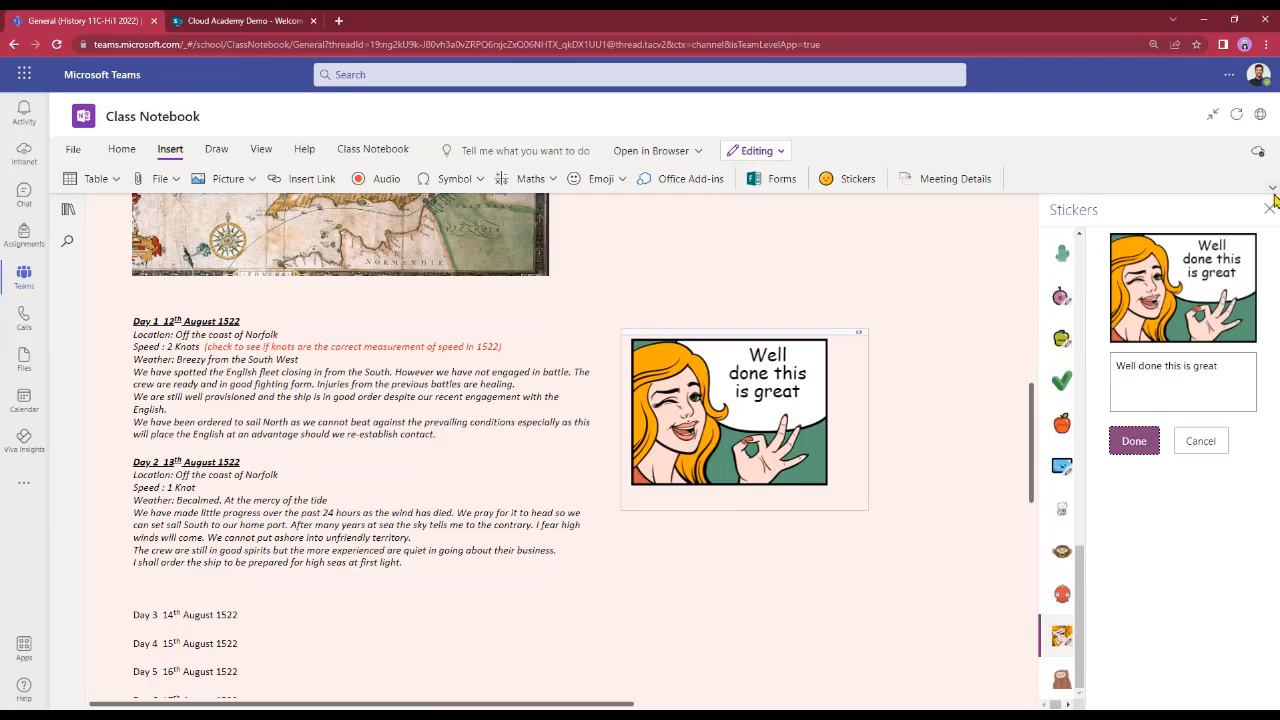
Shrink the sticker beside the Day 1 entry to a little under half its inserted size.
{"action": "left_click", "coordinate": [820, 477]}
{"action": "left_click_drag", "start_coordinate": [830, 491], "coordinate": [722, 406]}
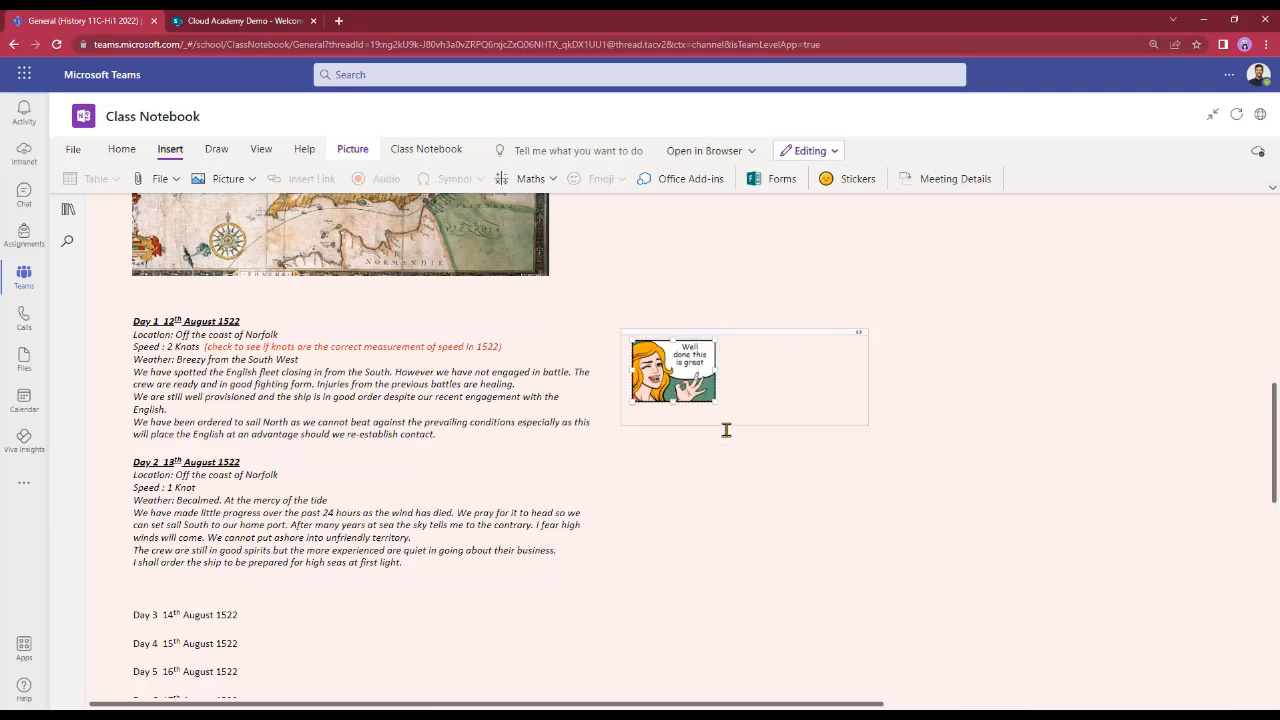
{"action": "left_click", "coordinate": [752, 503]}
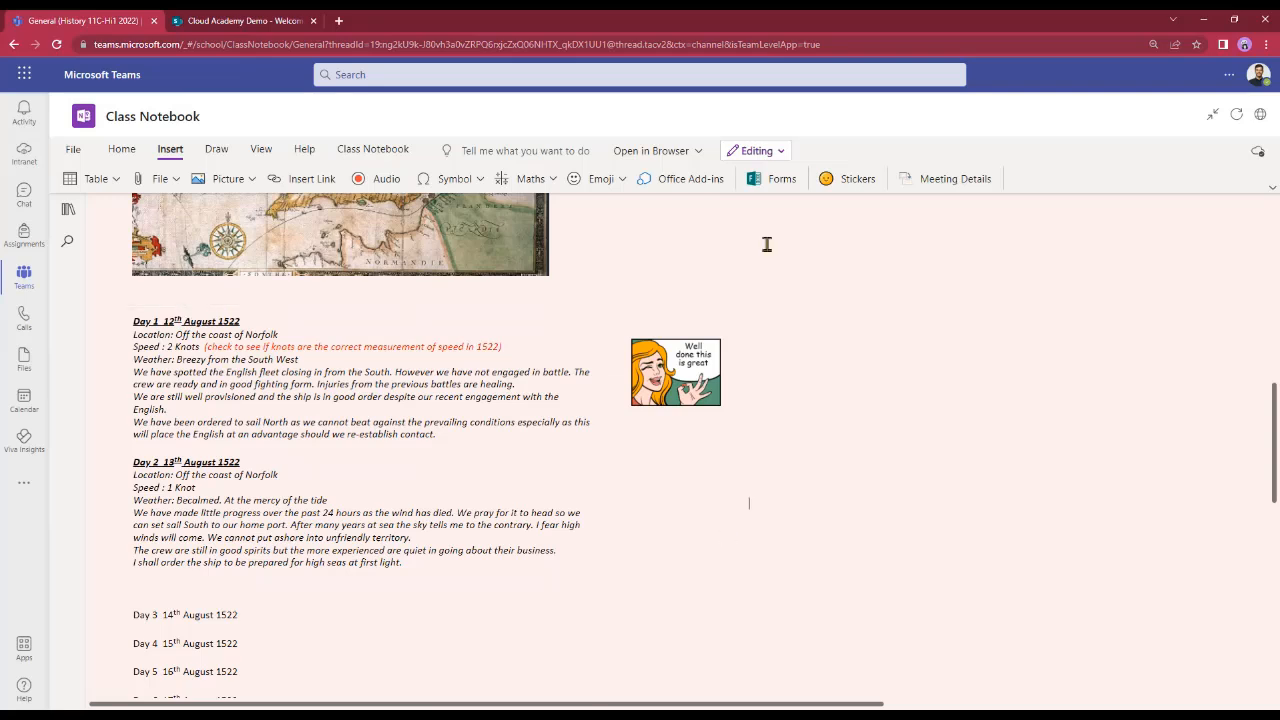
Restore the class sidebar and open the "Spanish Armada Logbook Project (Pre made example)" entry in the class's assignments.
{"action": "left_click", "coordinate": [78, 229]}
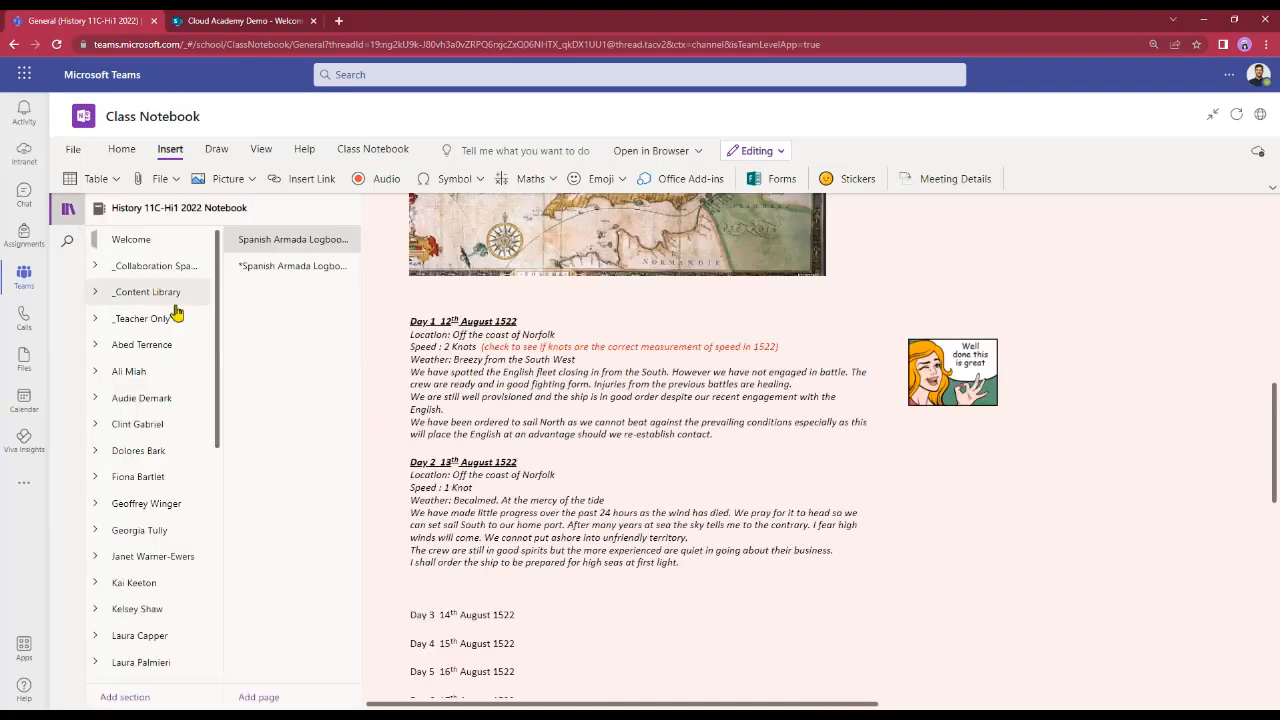
{"action": "left_click", "coordinate": [1212, 114]}
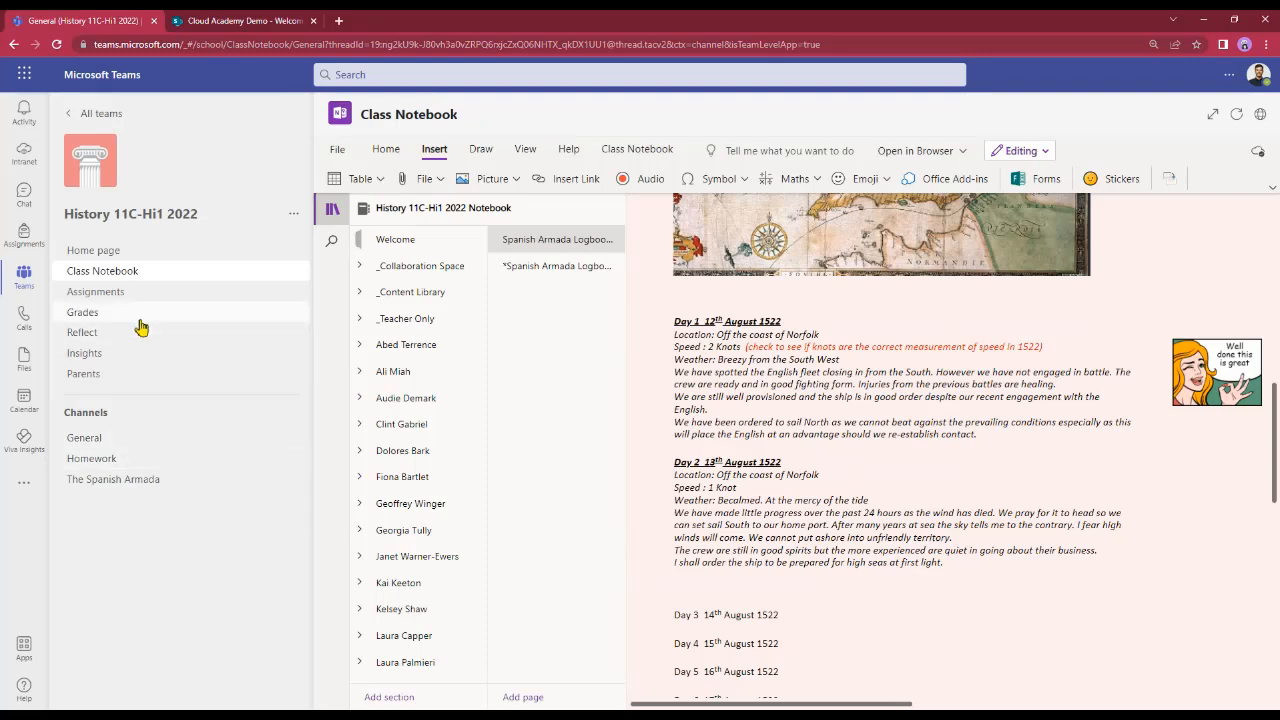
{"action": "left_click", "coordinate": [90, 293]}
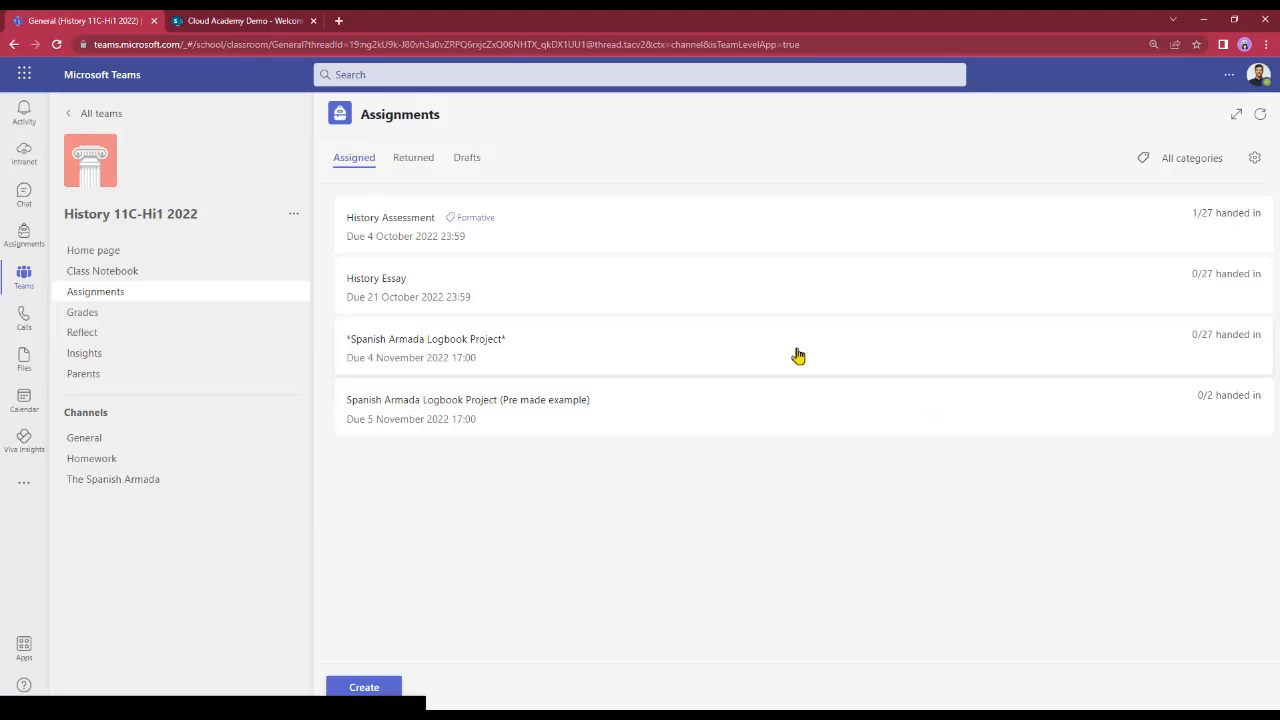
{"action": "left_click", "coordinate": [400, 414]}
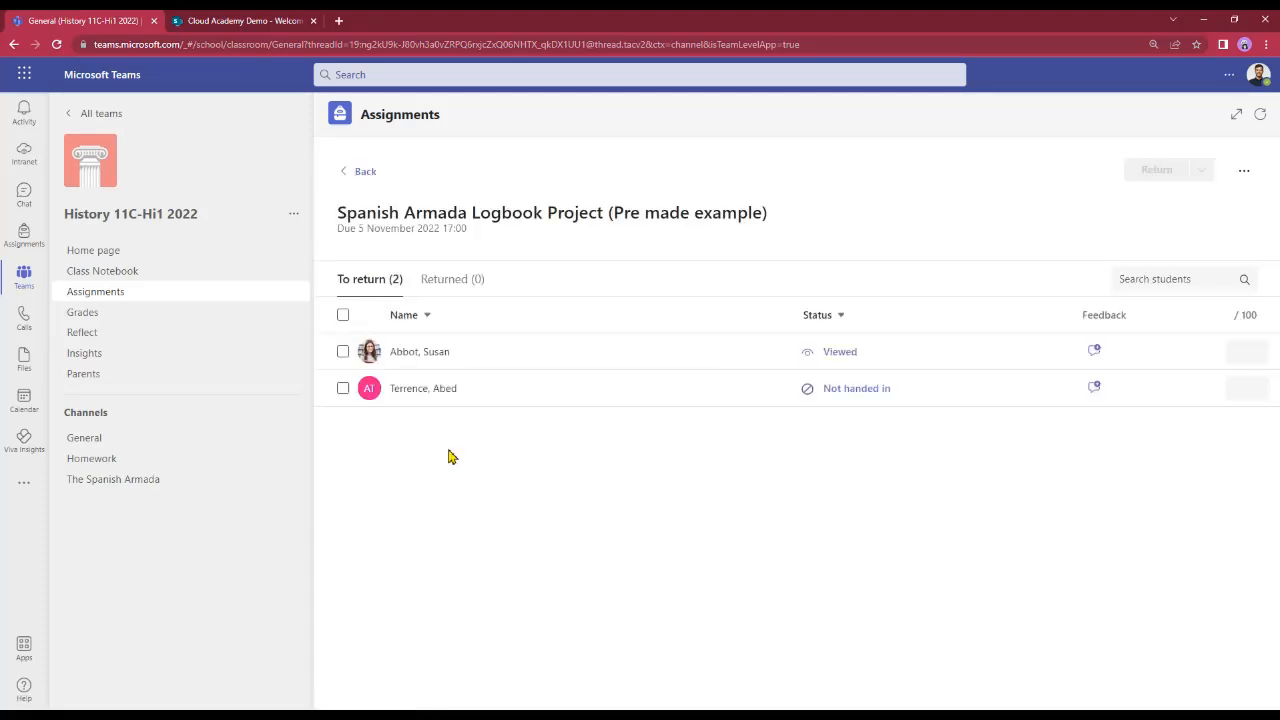
Open the first listed student's logbook page for marking and go to the log entries with the feedback sticker.
{"action": "left_click", "coordinate": [443, 360]}
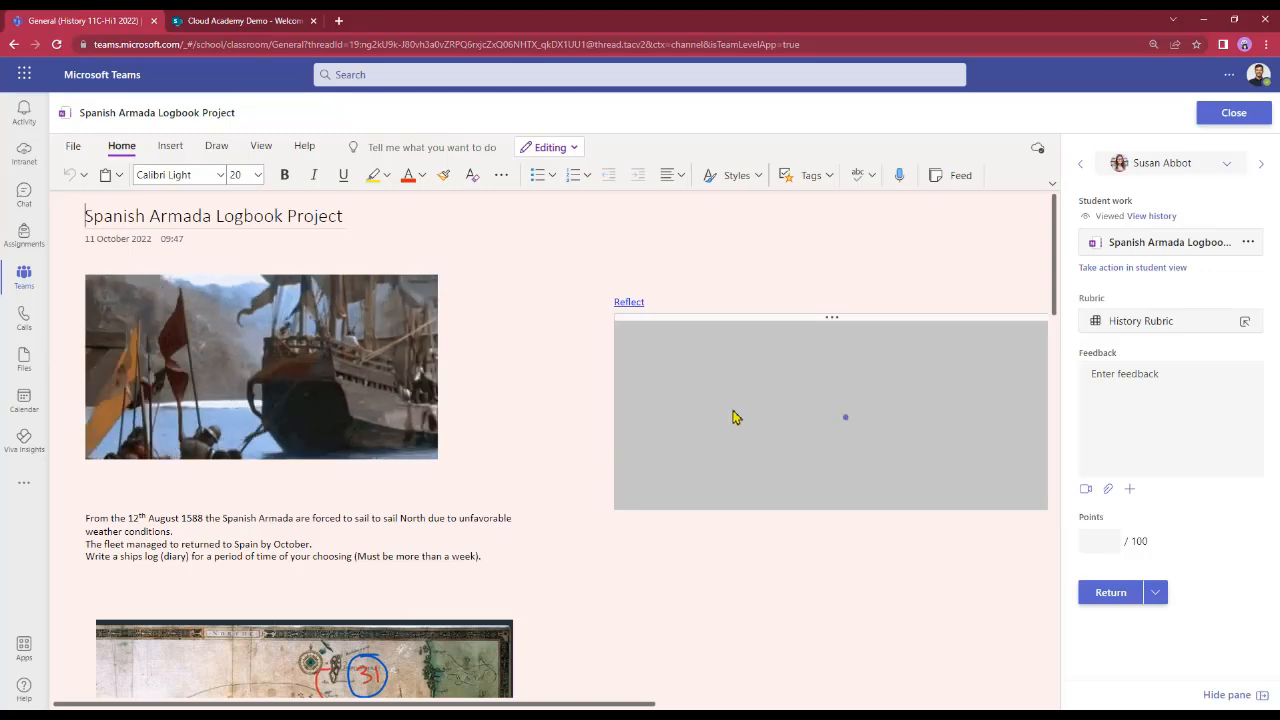
{"action": "scroll", "coordinate": [724, 444], "scroll_direction": "down", "scroll_amount": 10}
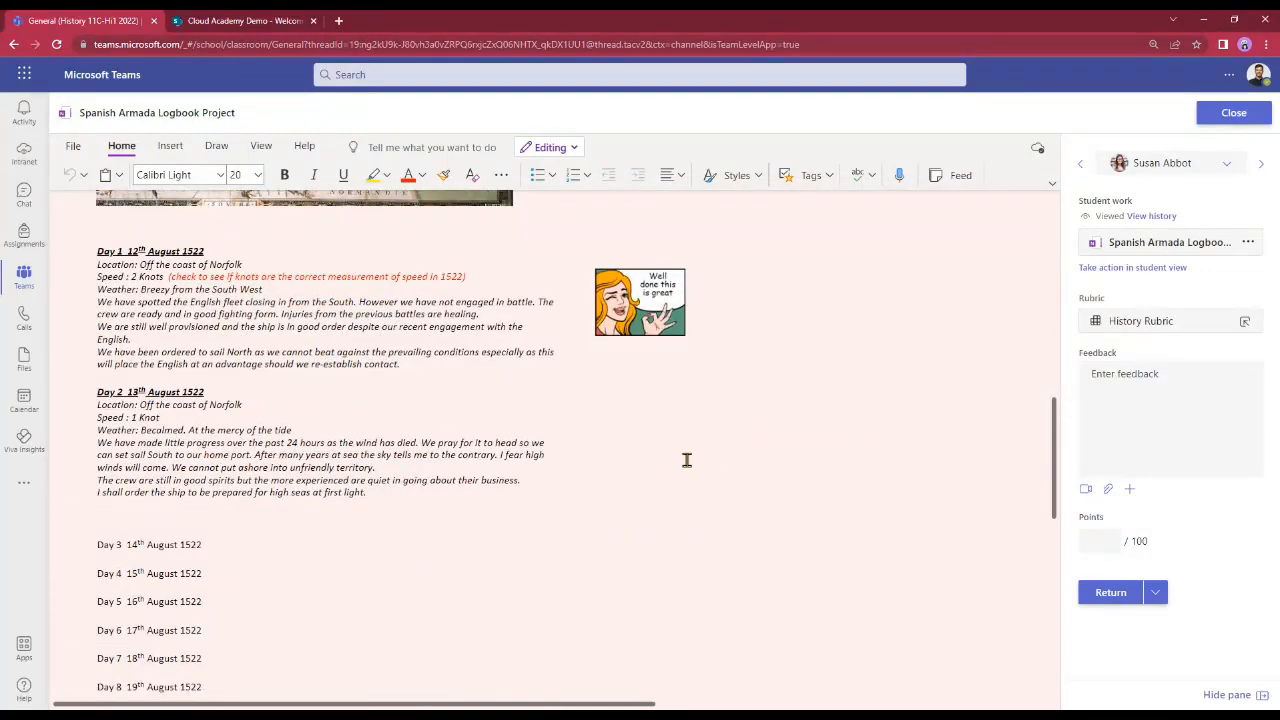
{"action": "scroll", "coordinate": [720, 410], "scroll_direction": "up", "scroll_amount": 3}
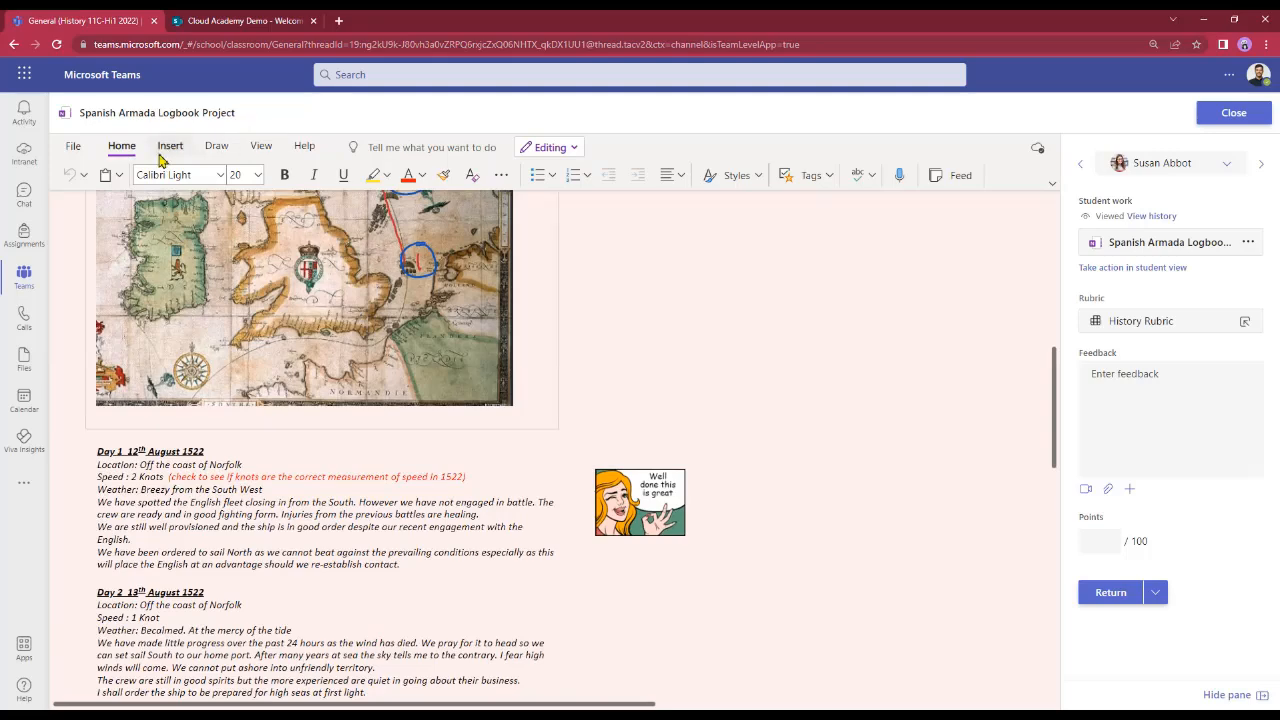
{"action": "left_click", "coordinate": [770, 486]}
{"action": "scroll", "coordinate": [770, 486], "scroll_direction": "down", "scroll_amount": 3}
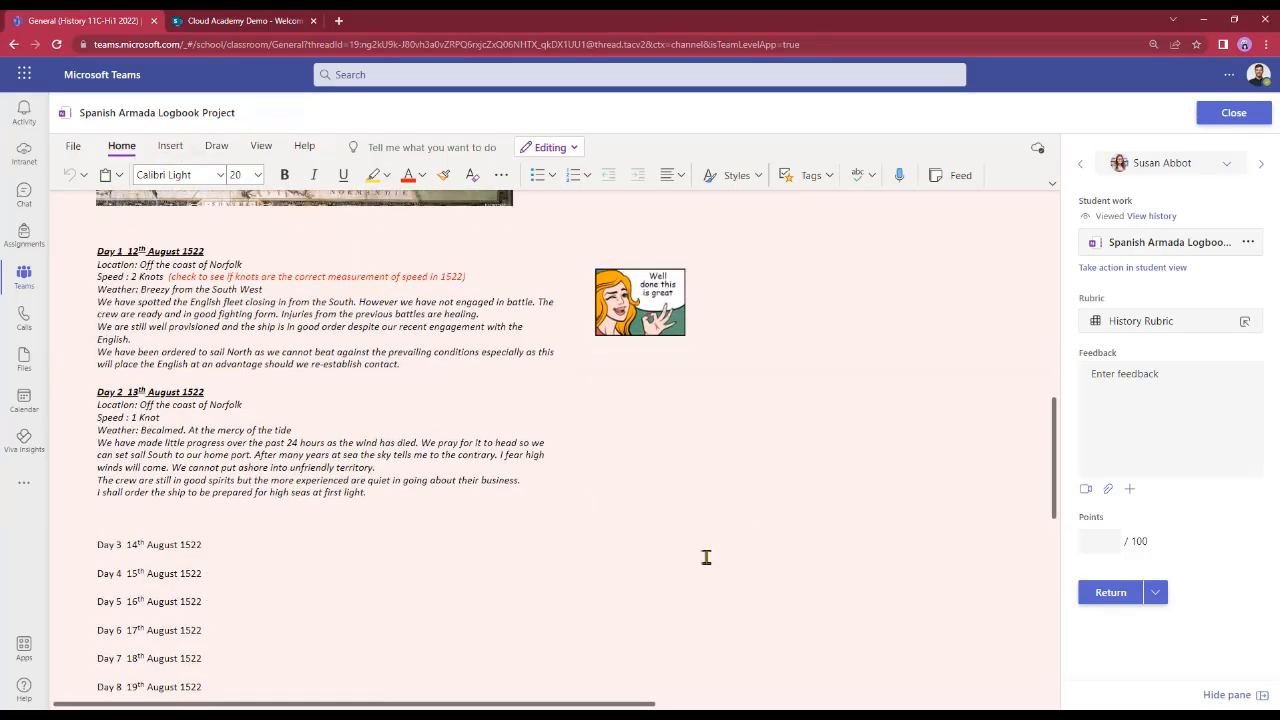
Add the comment "This is great" in the blank space beside the student's Day 2 log entry.
{"action": "left_click", "coordinate": [619, 443]}
{"action": "type", "text": "Thi sis great"}
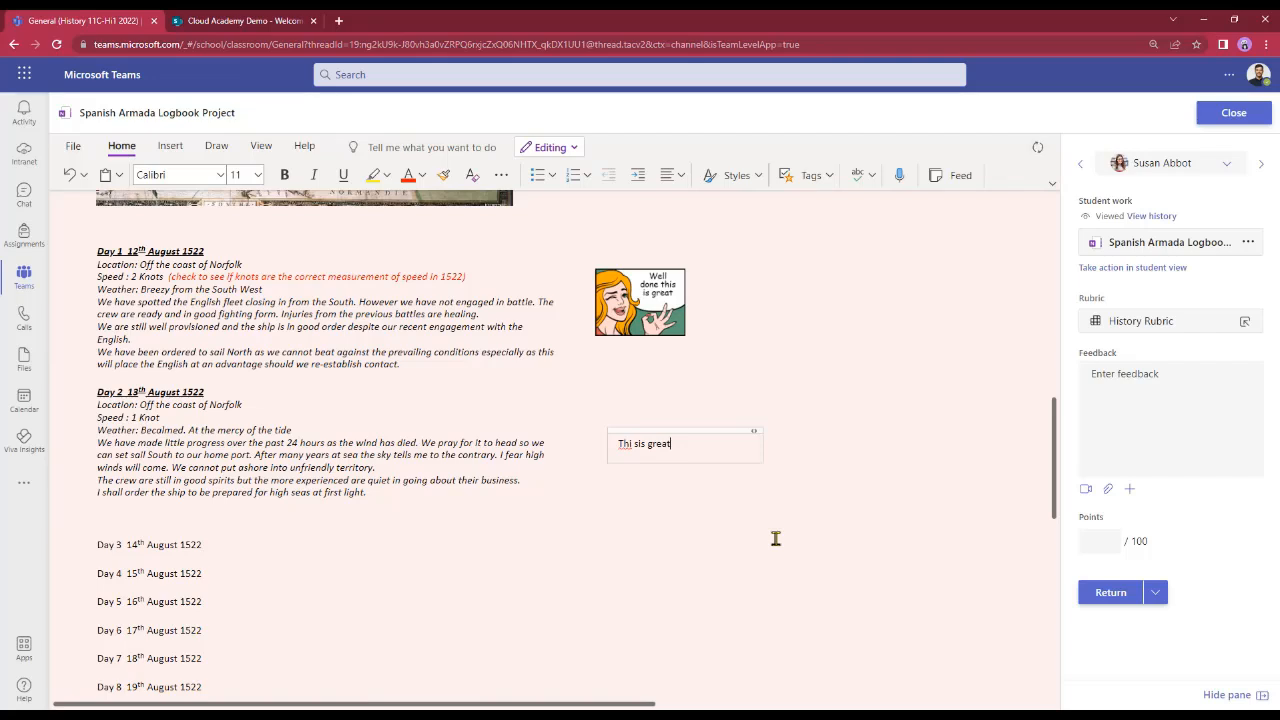
{"action": "left_click", "coordinate": [632, 443]}
{"action": "key", "text": "BackSpace"}
{"action": "key", "text": "Right"}
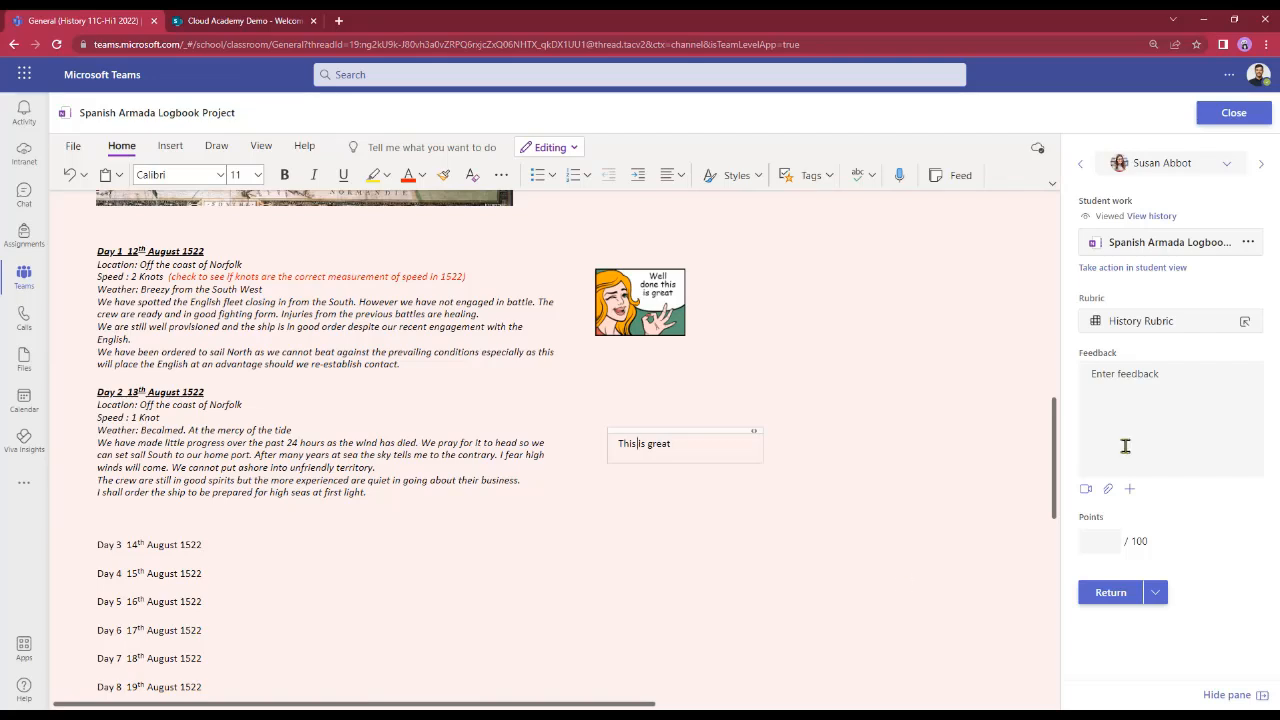
Switch to the next student's submission and look through their Spanish Armada Logbook Project page.
{"action": "left_click", "coordinate": [1260, 164]}
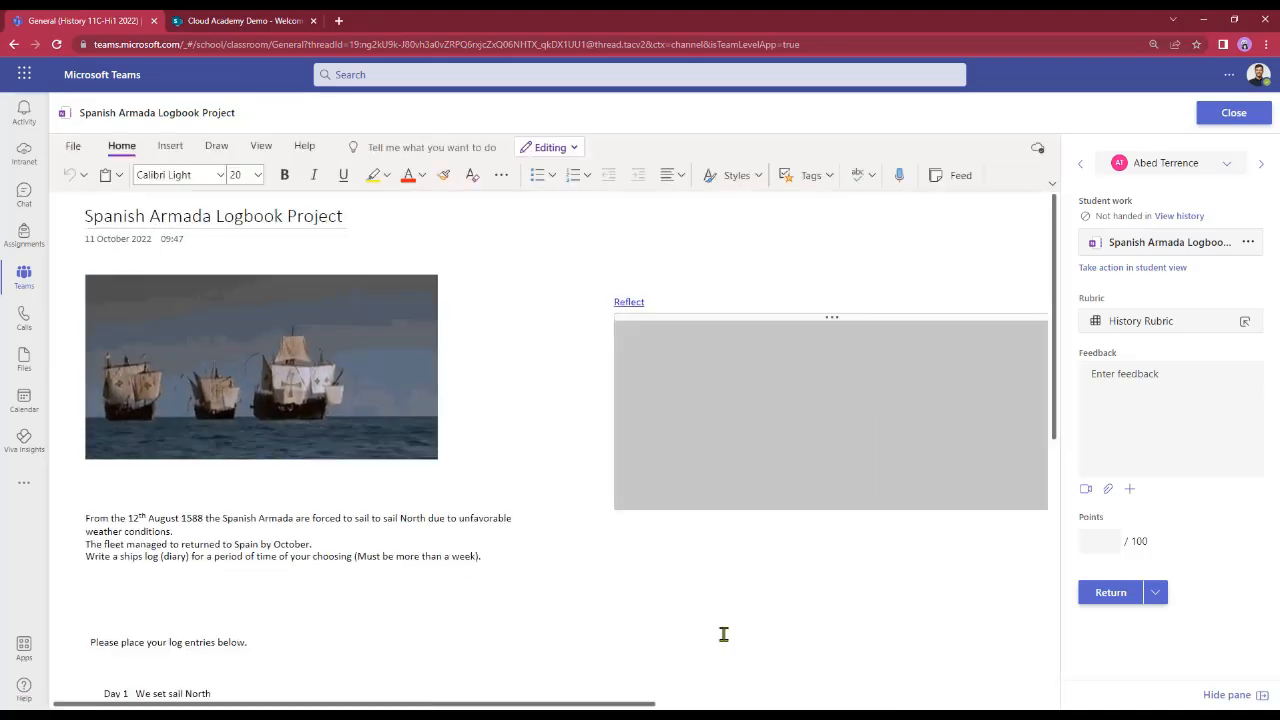
{"action": "scroll", "coordinate": [774, 600], "scroll_direction": "down", "scroll_amount": 2}
{"action": "scroll", "coordinate": [774, 600], "scroll_direction": "up", "scroll_amount": 2}
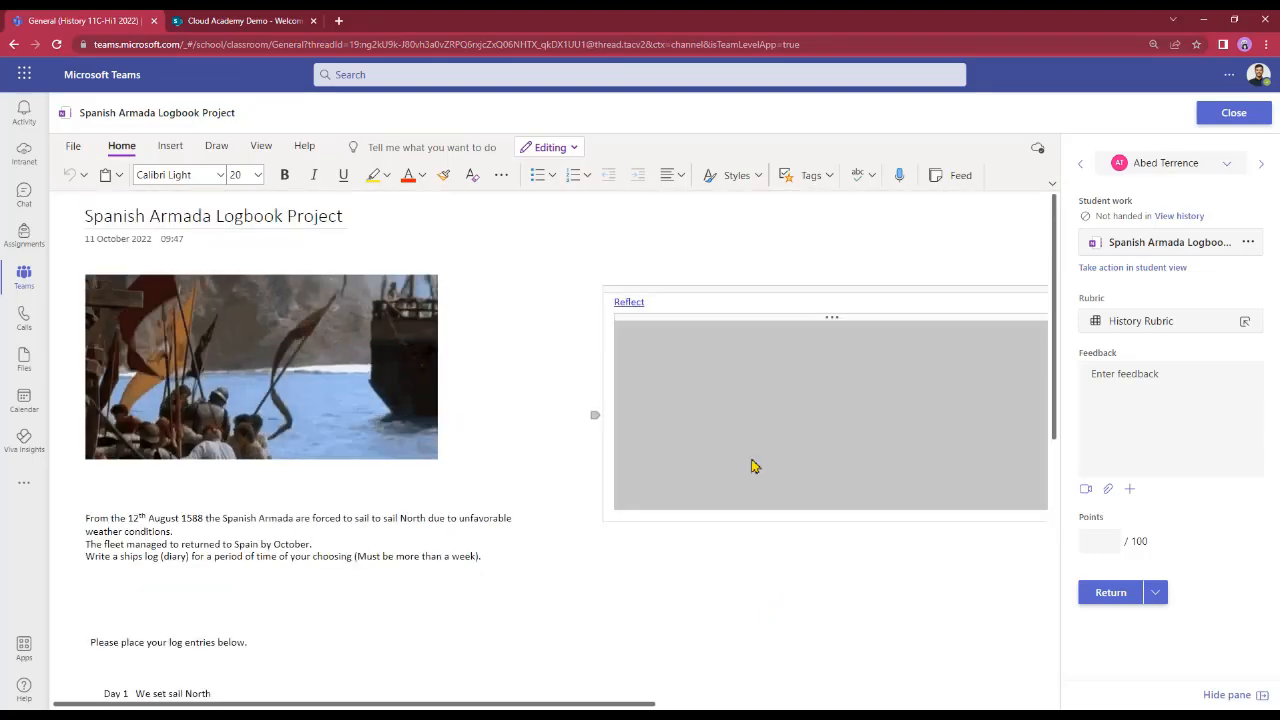
{"action": "scroll", "coordinate": [648, 576], "scroll_direction": "down", "scroll_amount": 3}
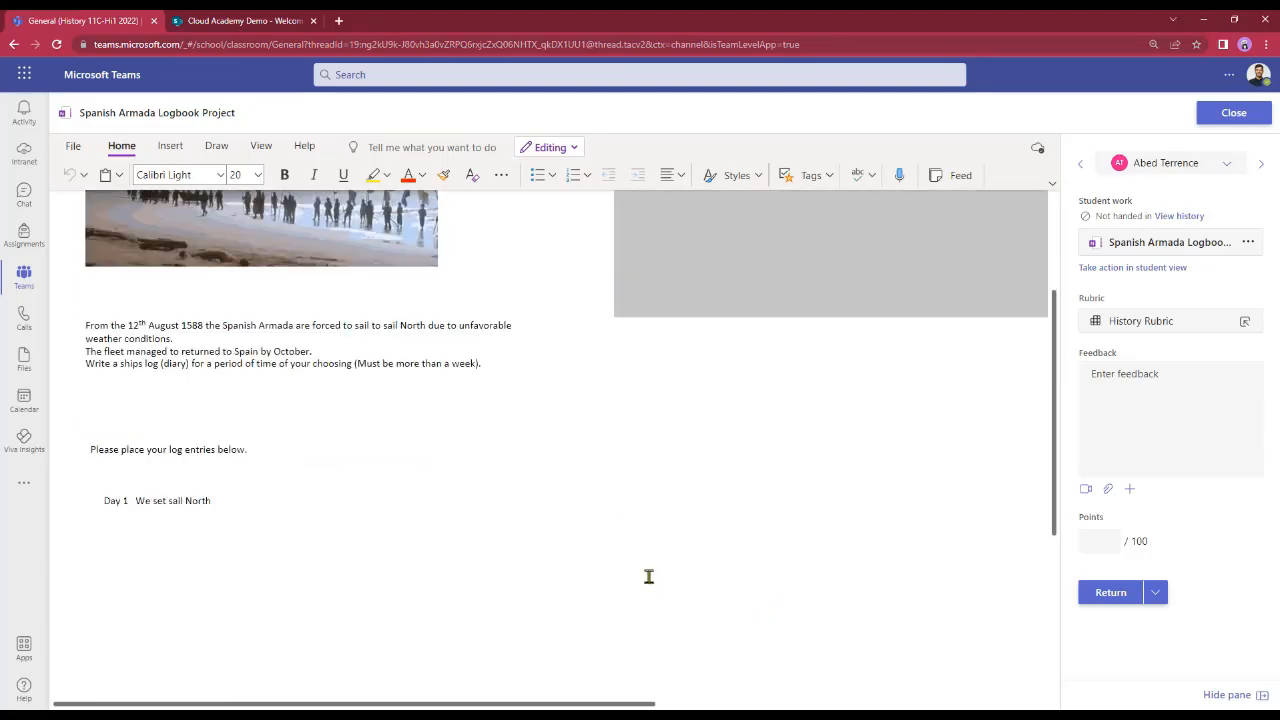
Add the comment "How are getting along do you some help to get started" beside the student's Day 1 entry and close the submission.
{"action": "scroll", "coordinate": [650, 566], "scroll_direction": "up", "scroll_amount": 3}
{"action": "scroll", "coordinate": [560, 593], "scroll_direction": "down", "scroll_amount": 3}
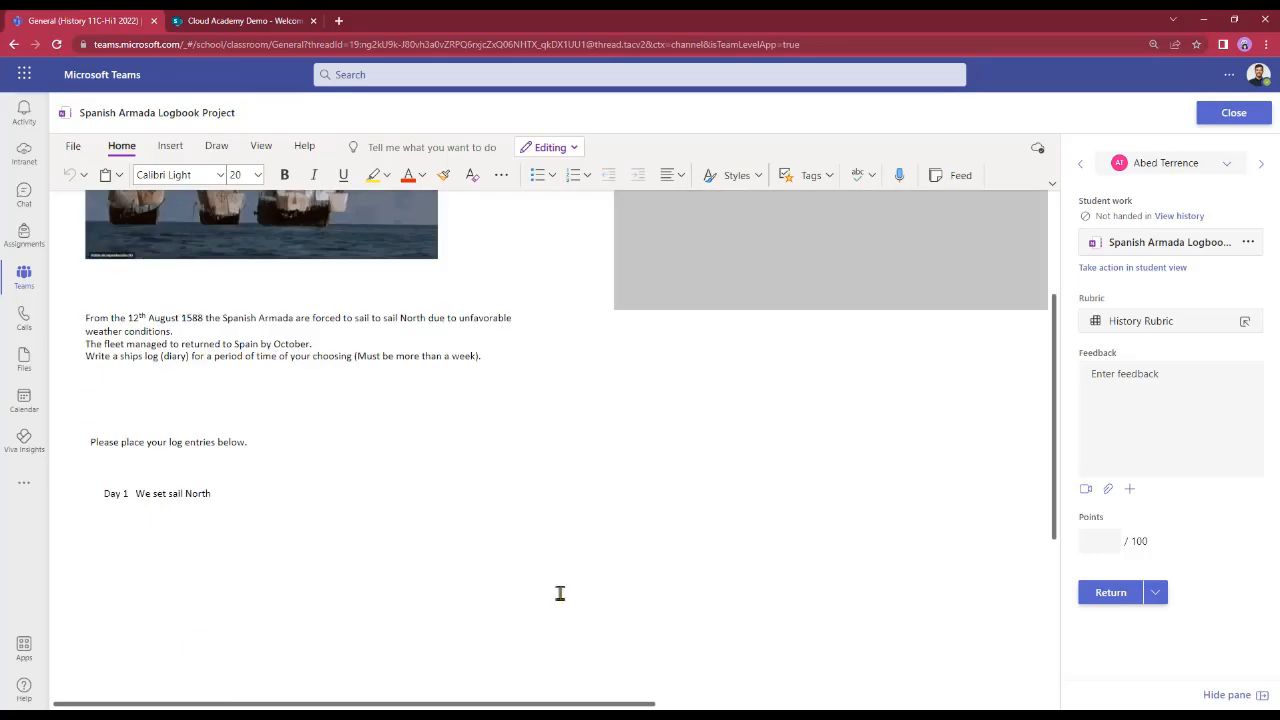
{"action": "left_click", "coordinate": [210, 493]}
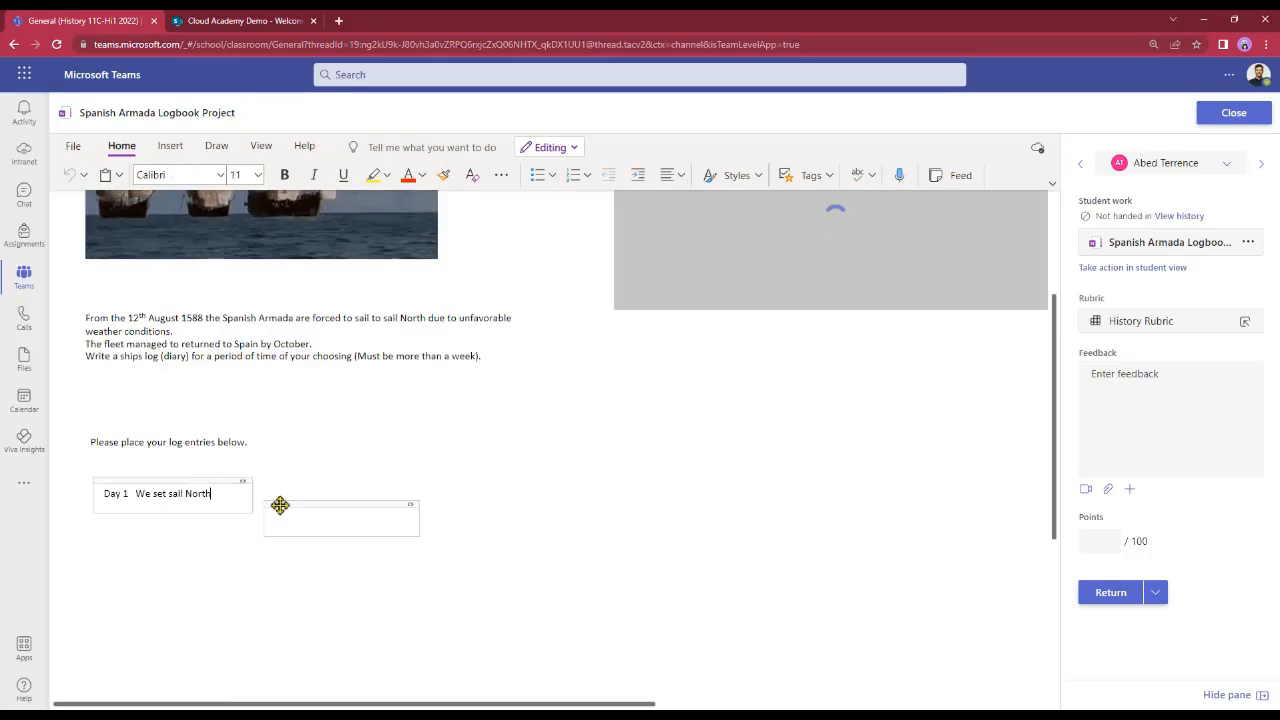
{"action": "left_click", "coordinate": [301, 490]}
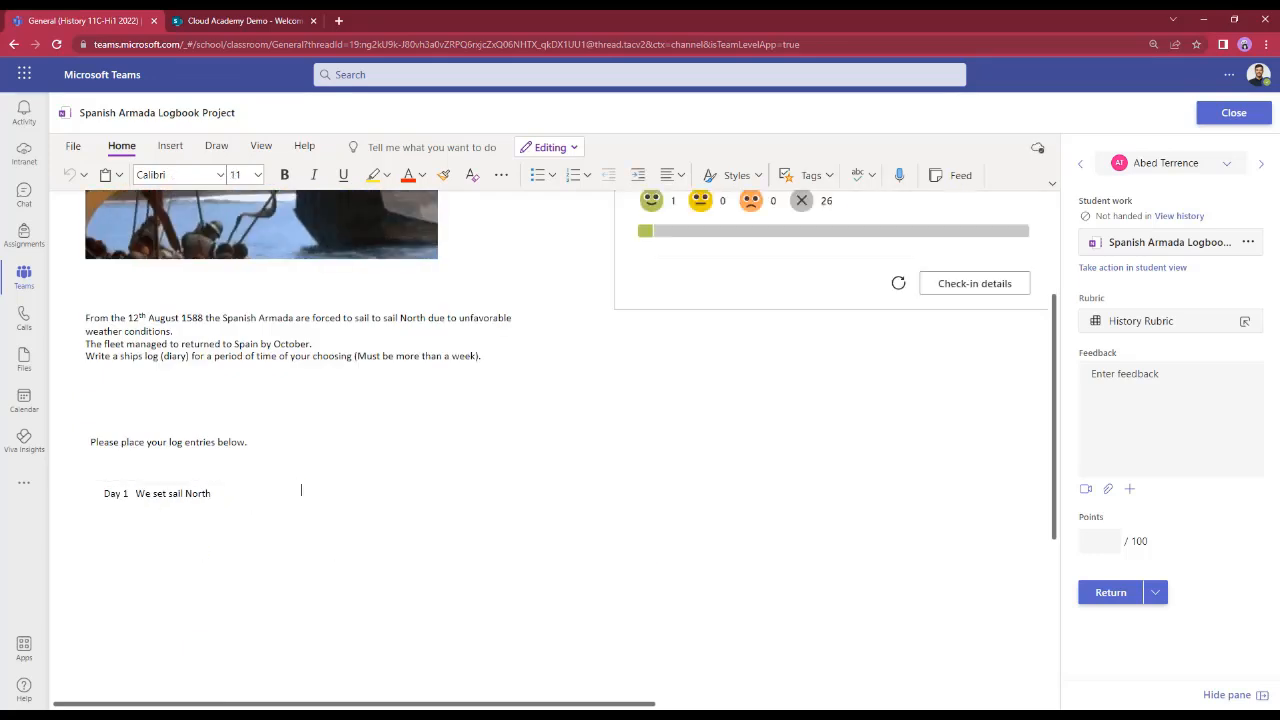
{"action": "scroll", "coordinate": [1011, 671], "scroll_direction": "up", "scroll_amount": 3}
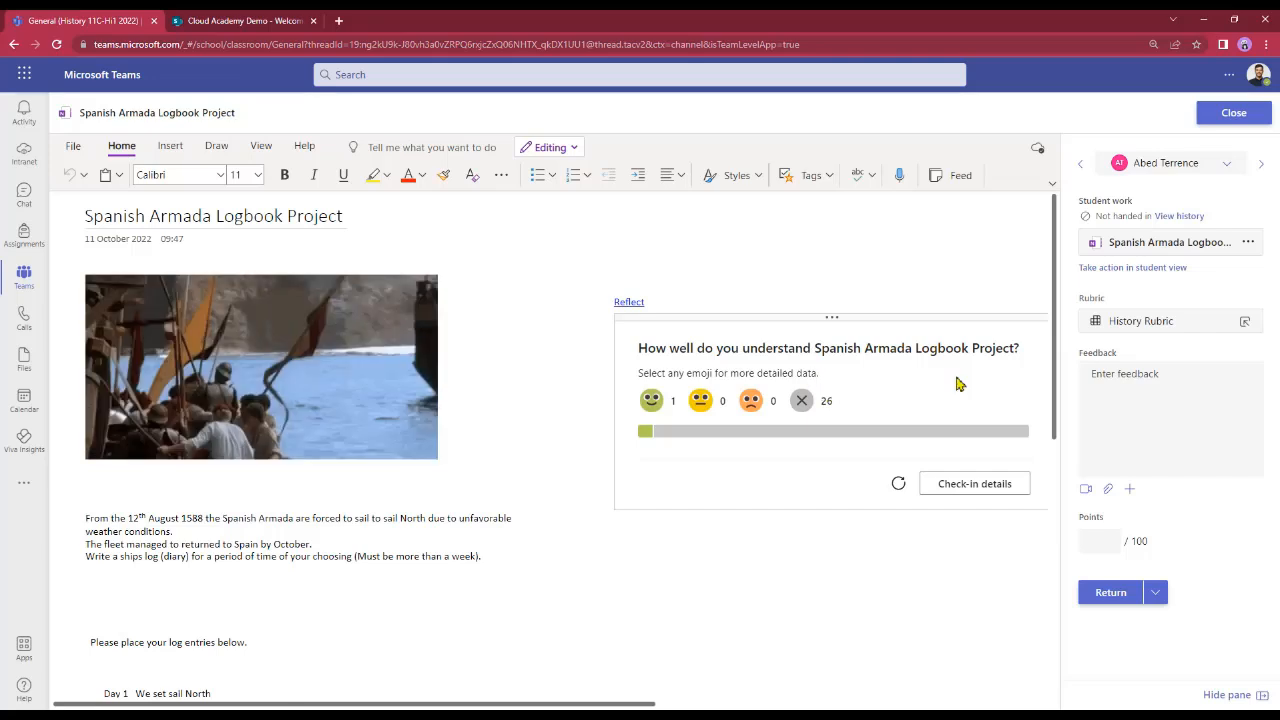
{"action": "scroll", "coordinate": [658, 560], "scroll_direction": "down", "scroll_amount": 2}
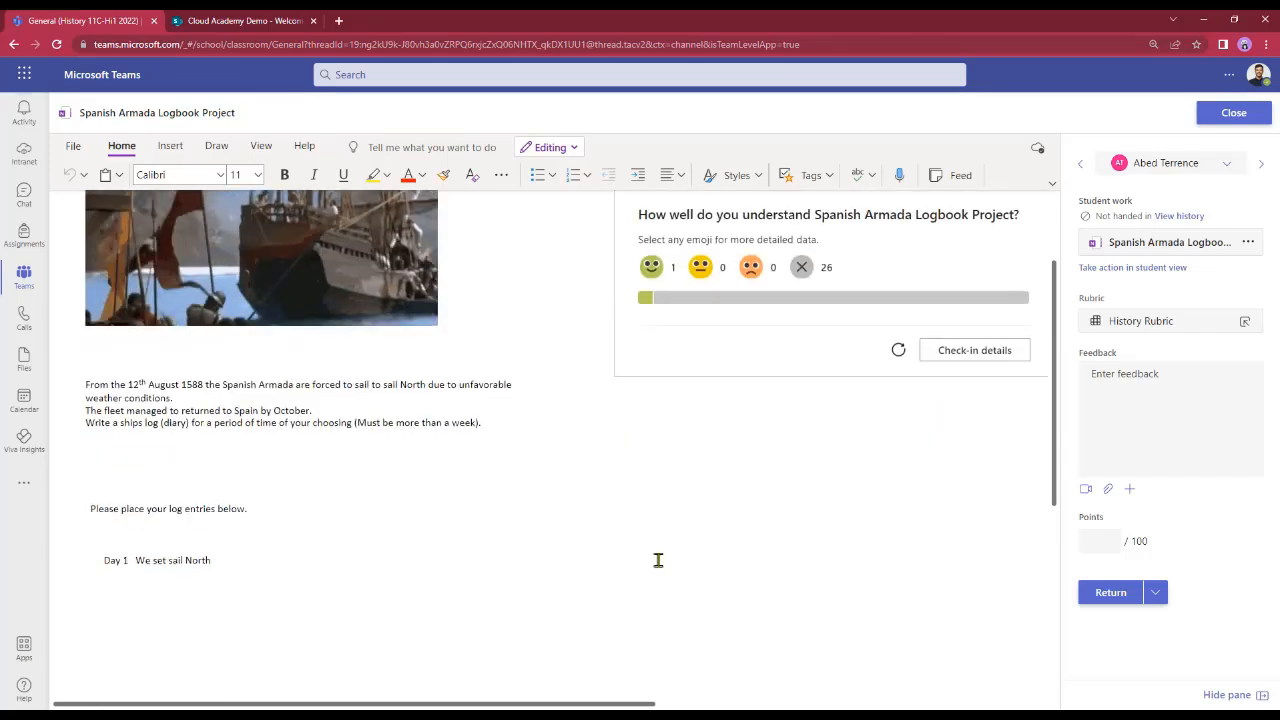
{"action": "scroll", "coordinate": [658, 560], "scroll_direction": "down", "scroll_amount": 1}
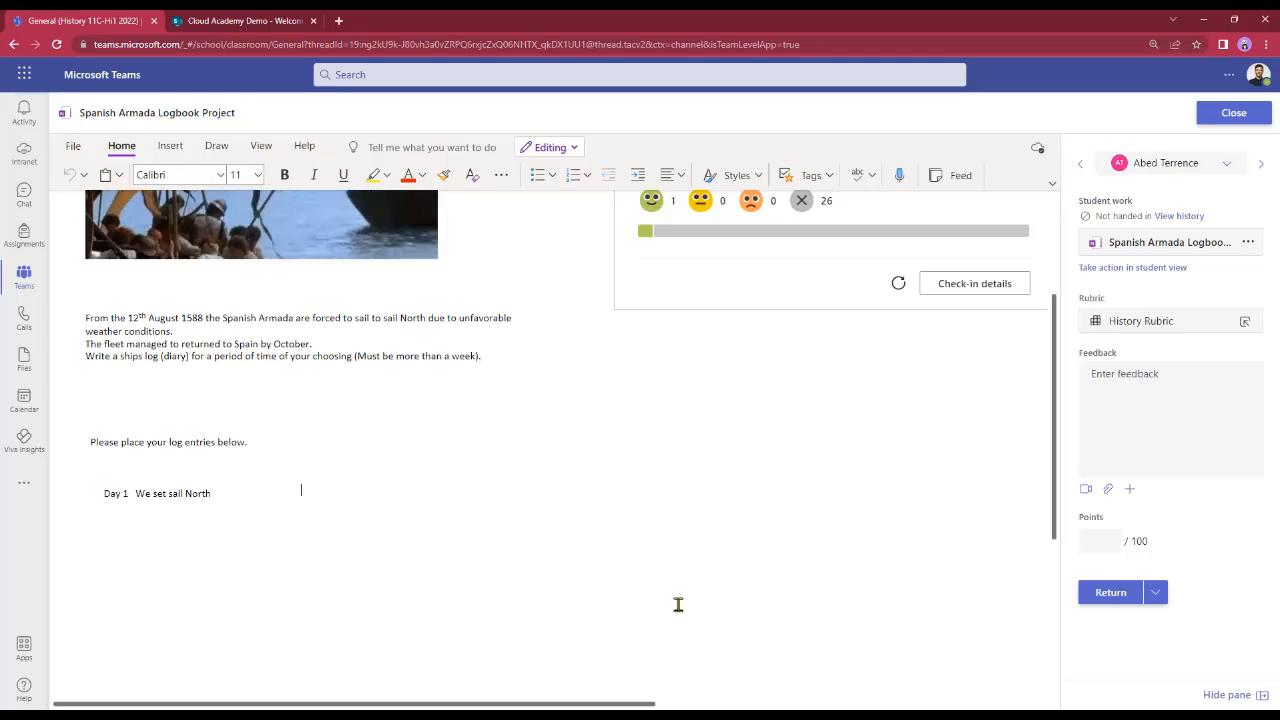
{"action": "type", "text": "H"}
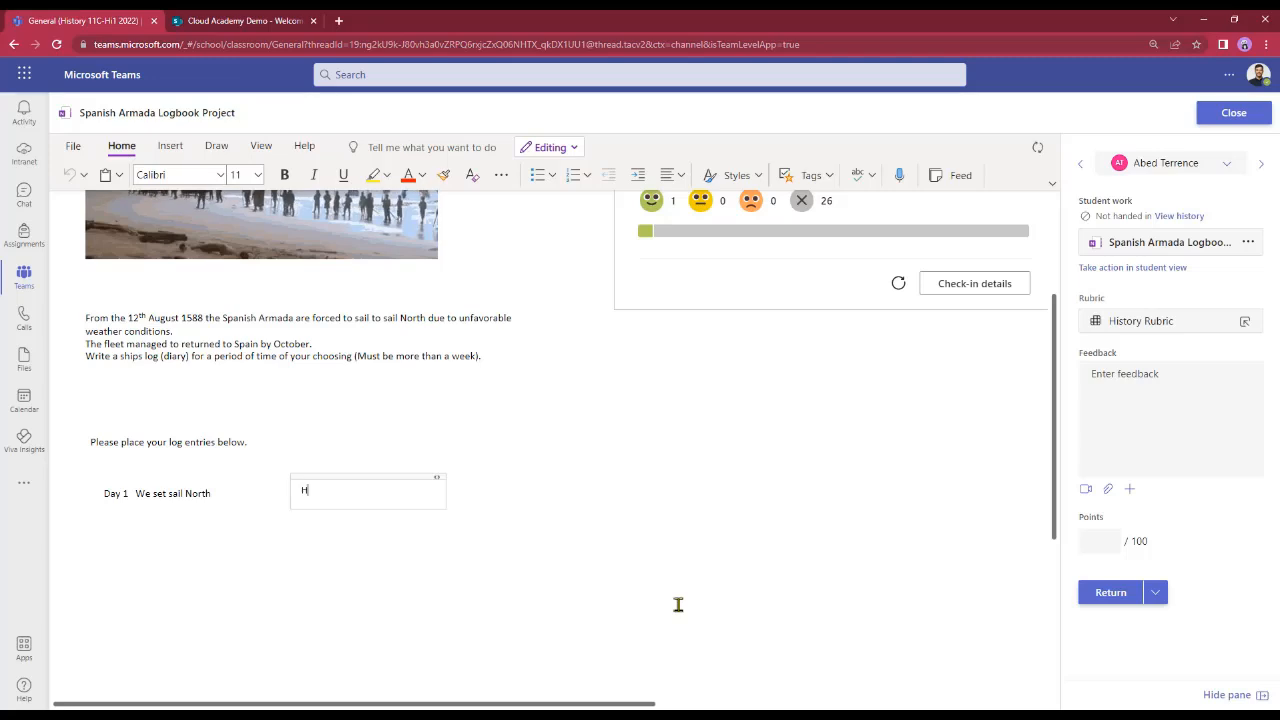
{"action": "type", "text": "ow are ge"}
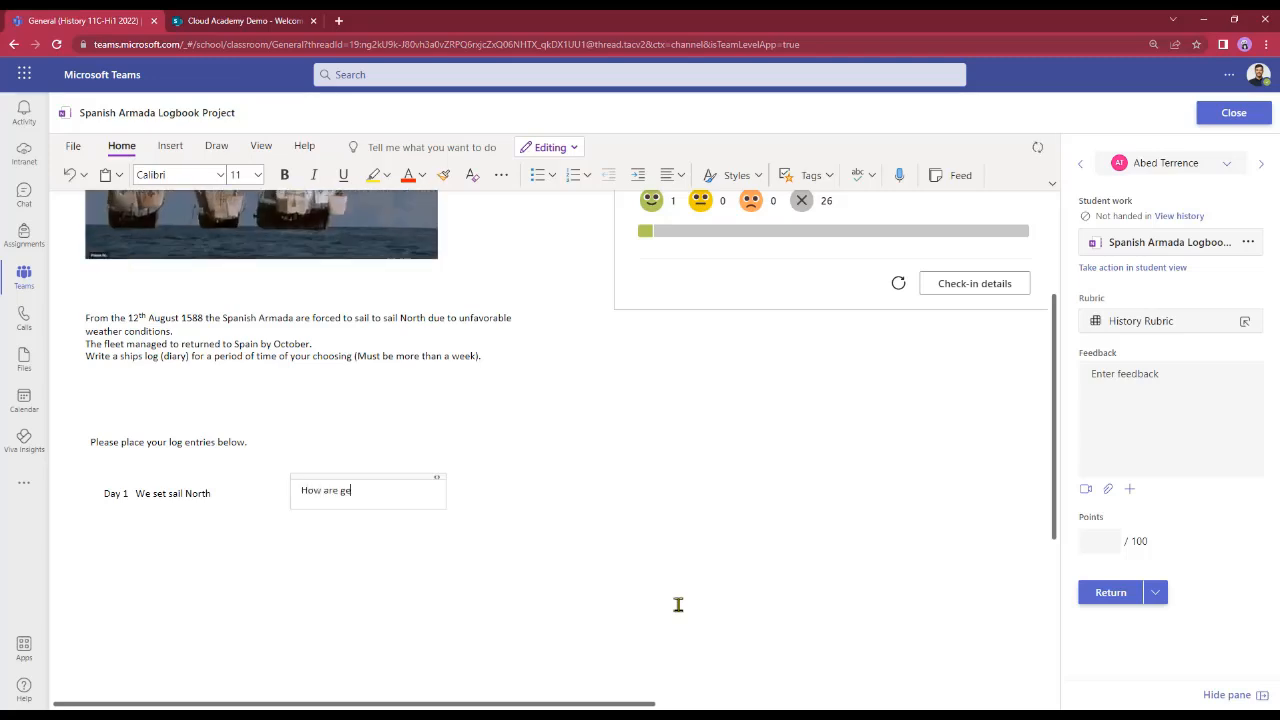
{"action": "type", "text": "tting along do you "}
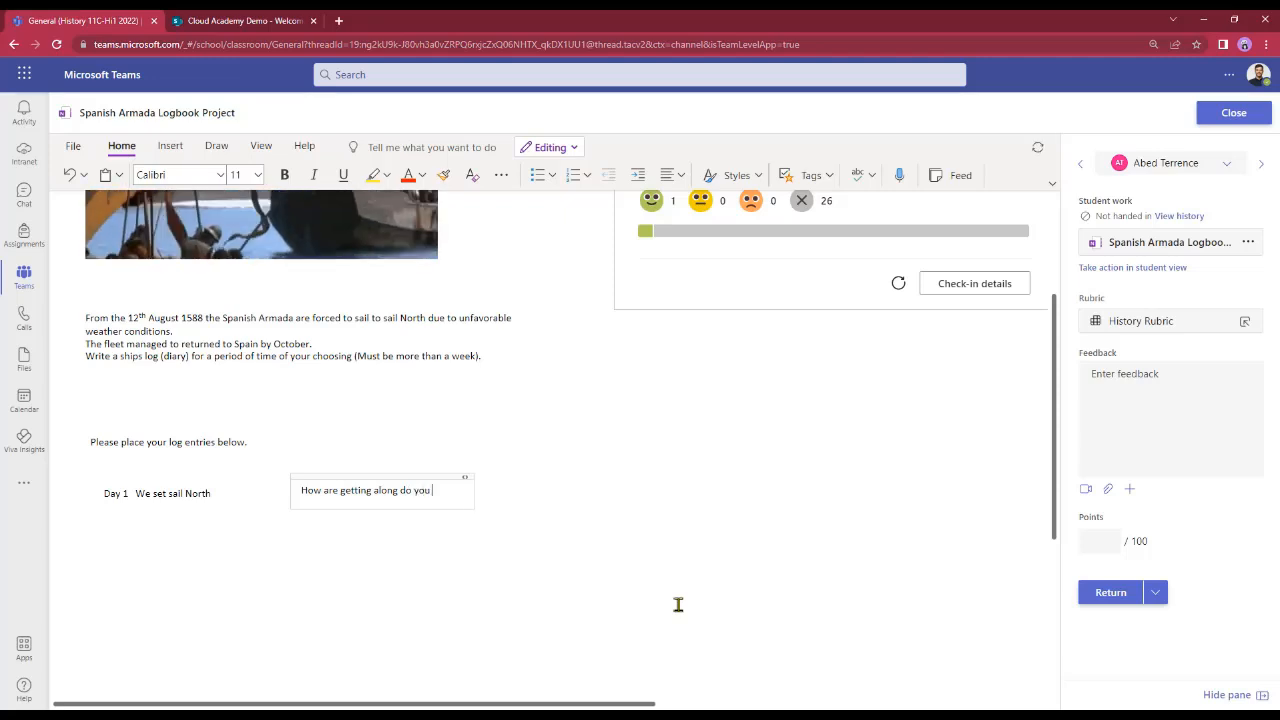
{"action": "type", "text": "some help "}
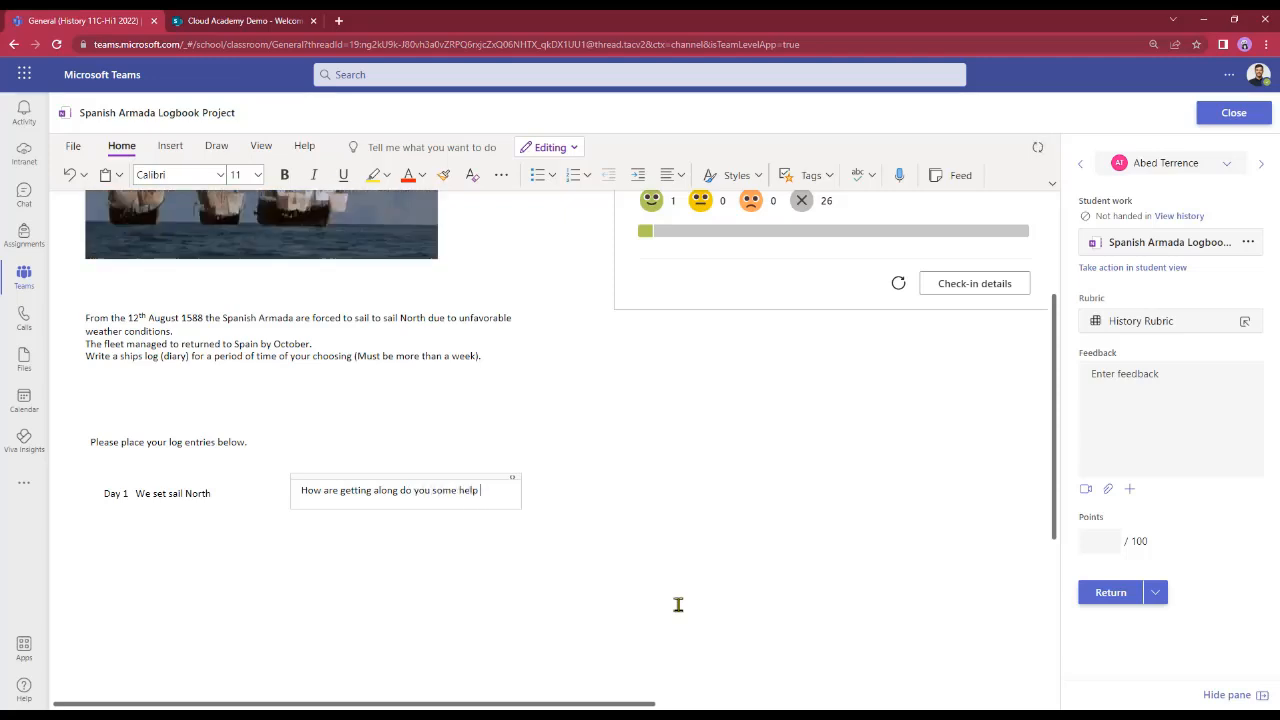
{"action": "type", "text": "to get started"}
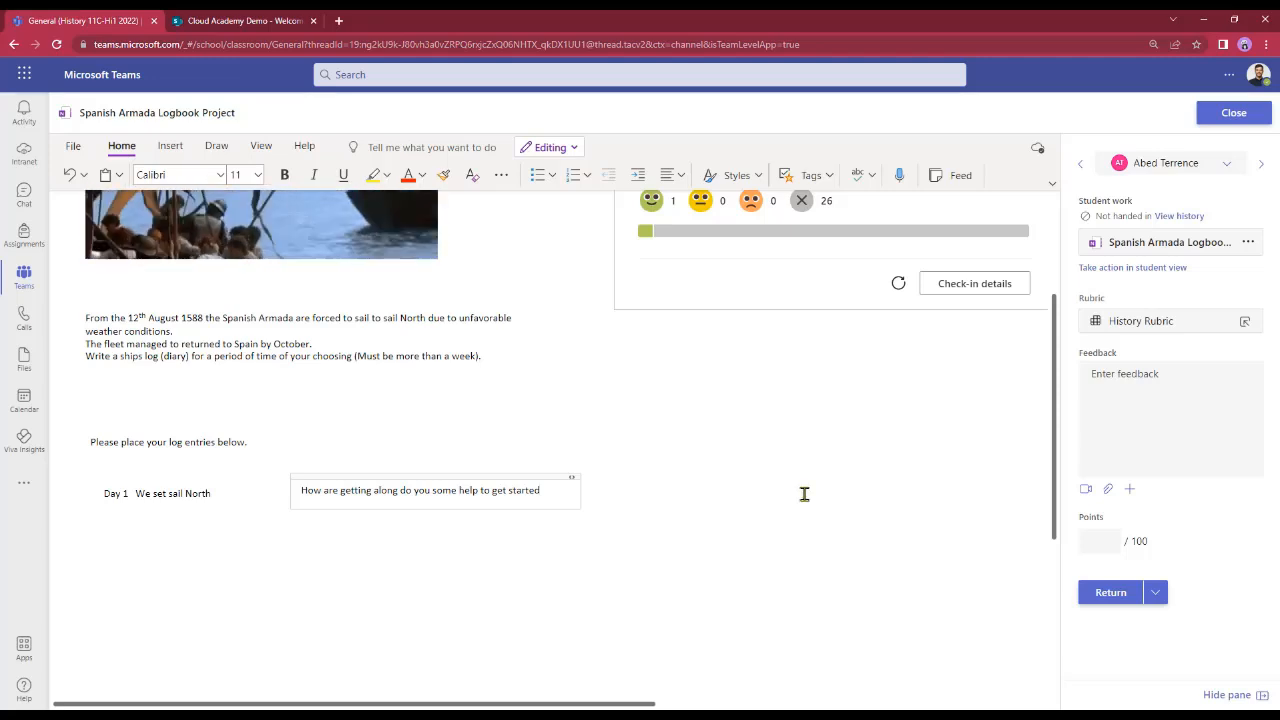
{"action": "left_click", "coordinate": [1234, 113]}
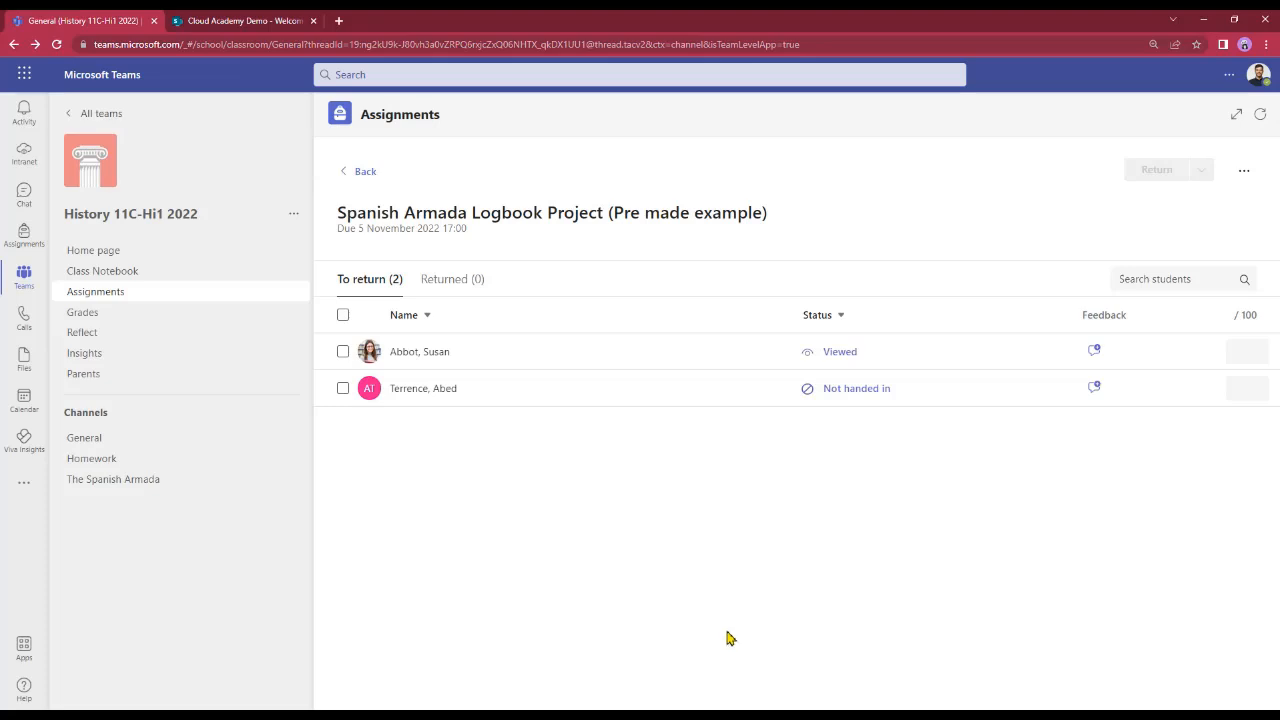
Post "Please check your notebooks as comments have been added" in The Spanish Armada channel, mentioning the whole History 11C-Hi1 2022 team.
{"action": "left_click", "coordinate": [101, 484]}
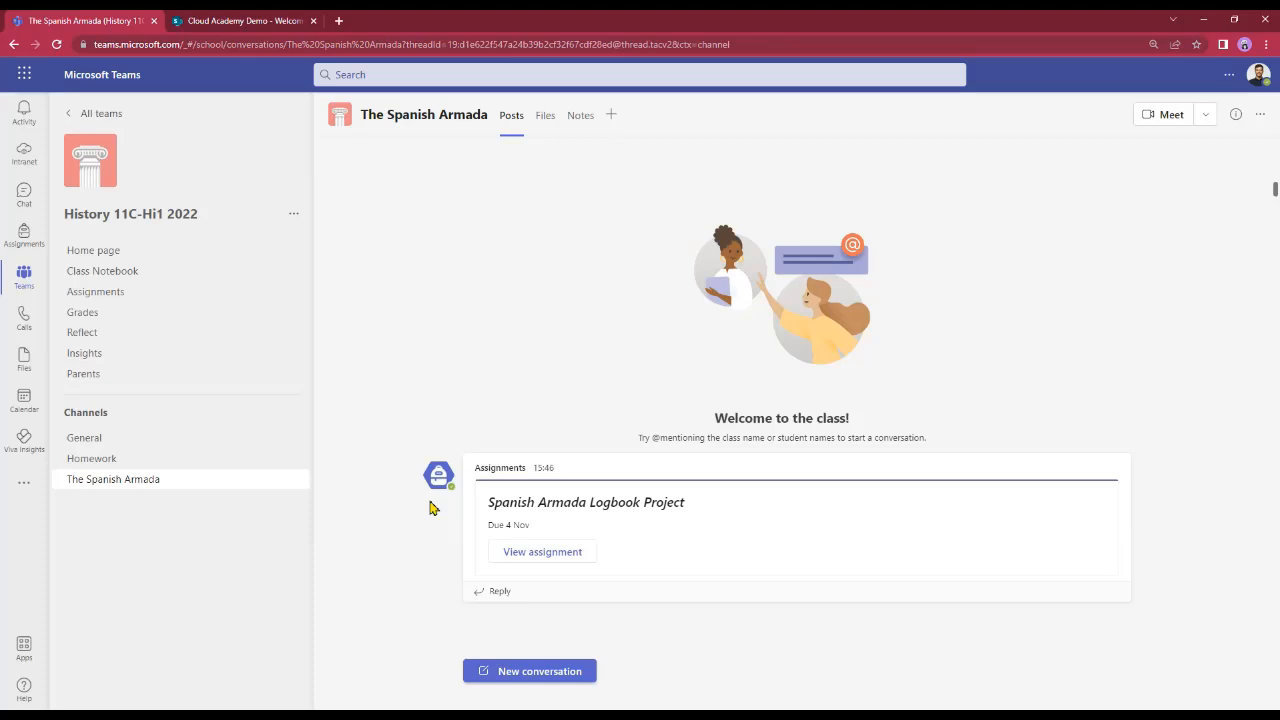
{"action": "left_click", "coordinate": [562, 673]}
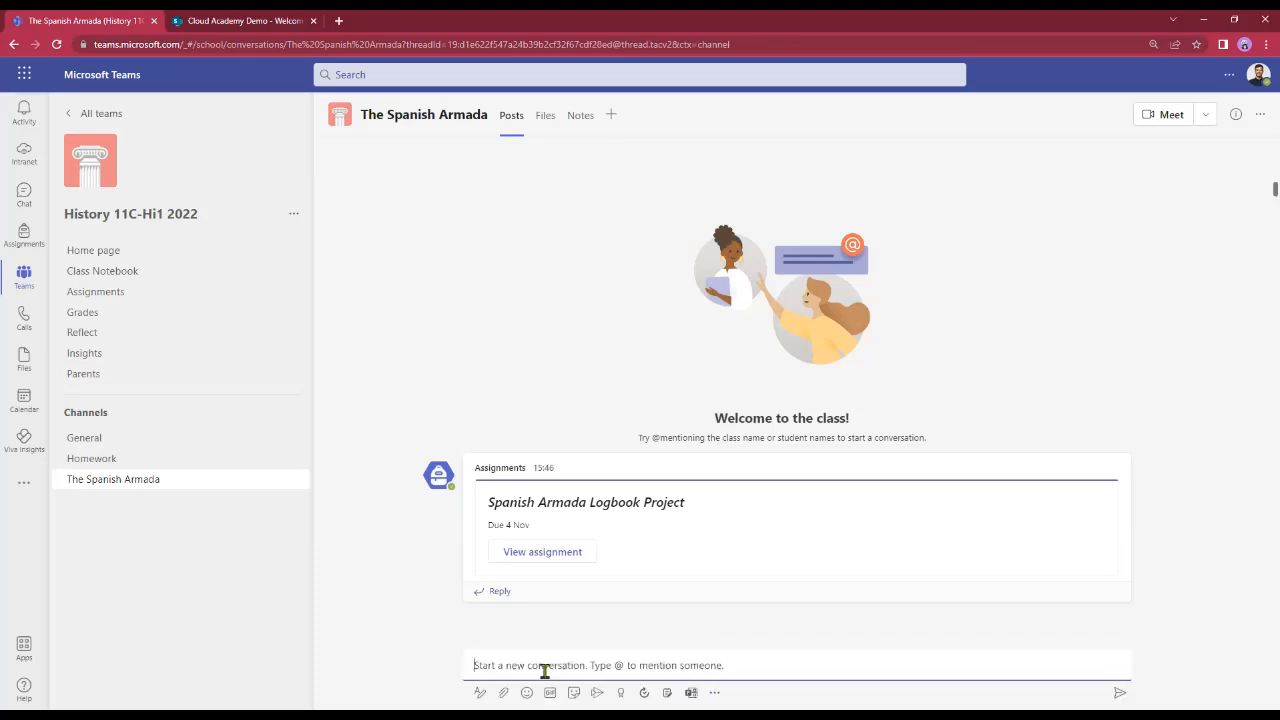
{"action": "type", "text": "@team"}
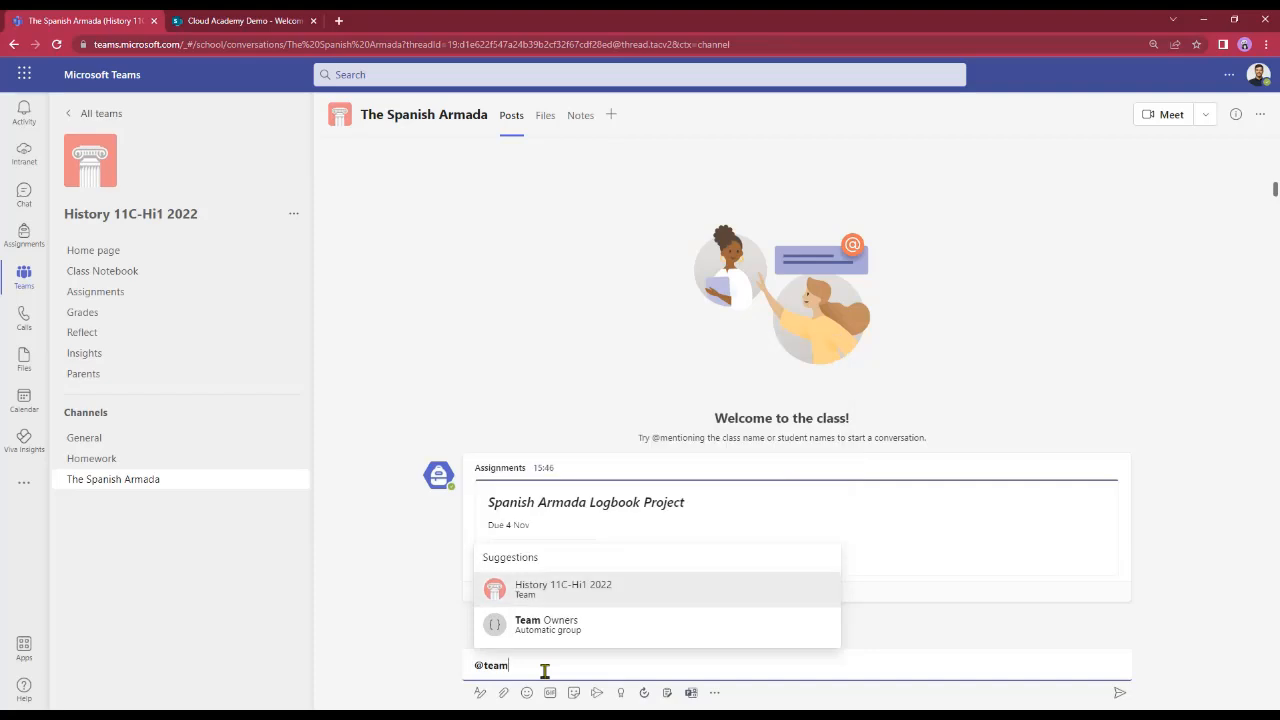
{"action": "left_click", "coordinate": [549, 596]}
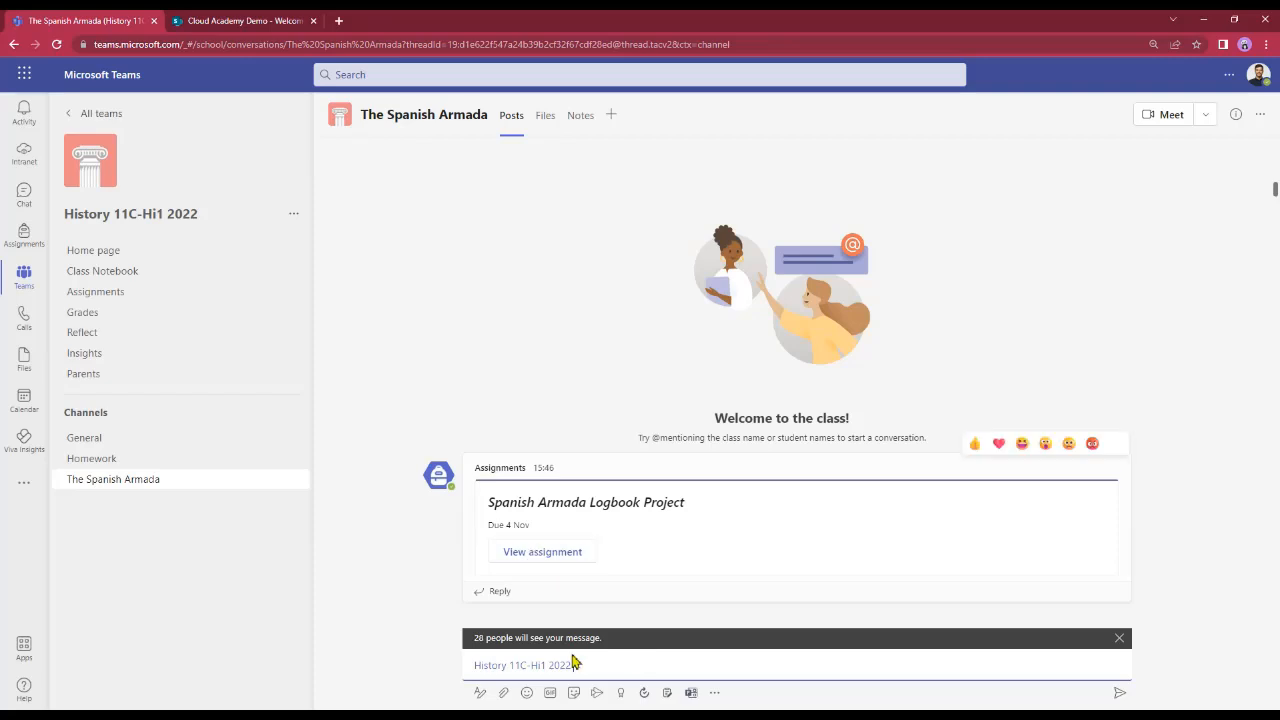
{"action": "type", "text": "Pl"}
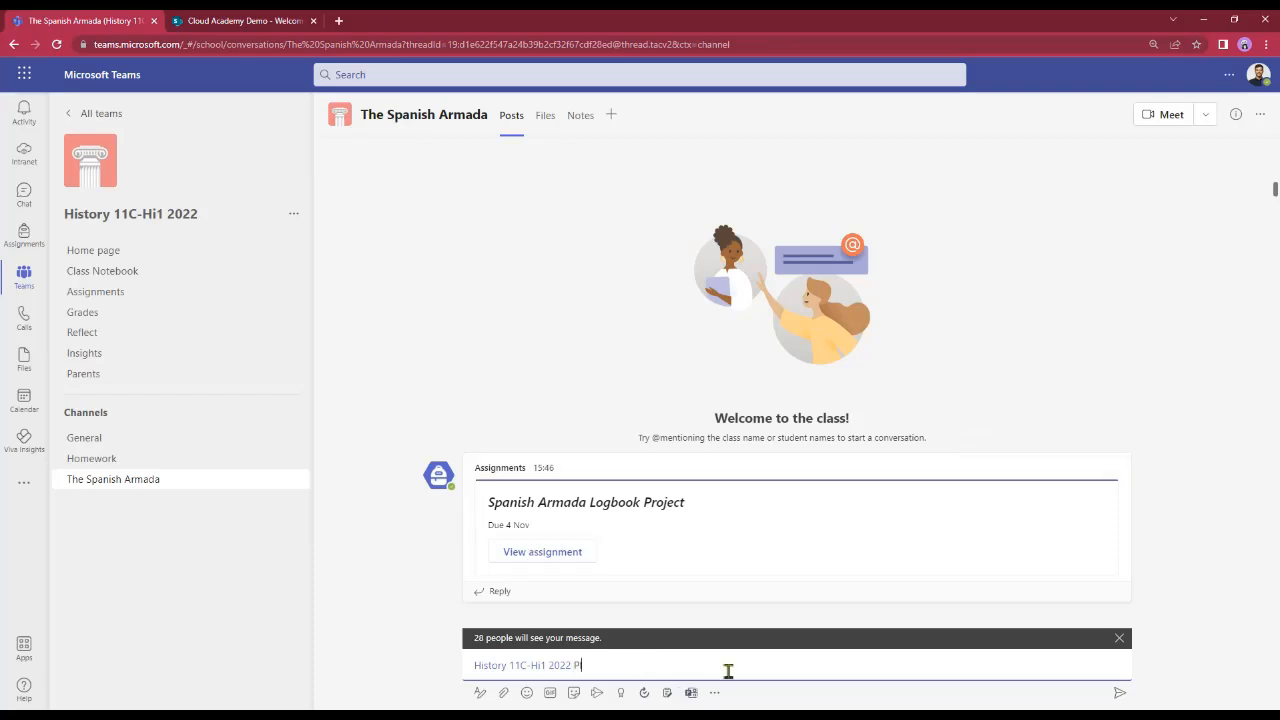
{"action": "type", "text": "ease check your notebooks as comments "}
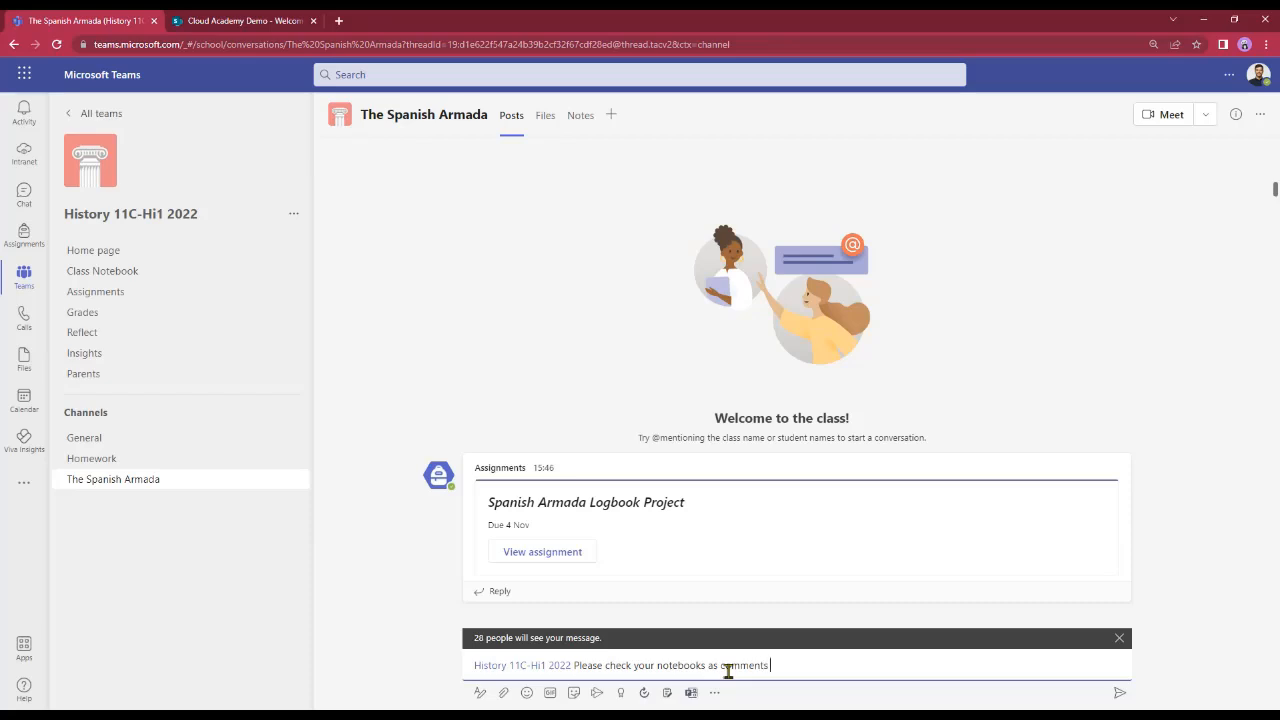
{"action": "type", "text": "have teen added"}
{"action": "left_click", "coordinate": [1120, 692]}
{"action": "mouse_move", "coordinate": [931, 622]}
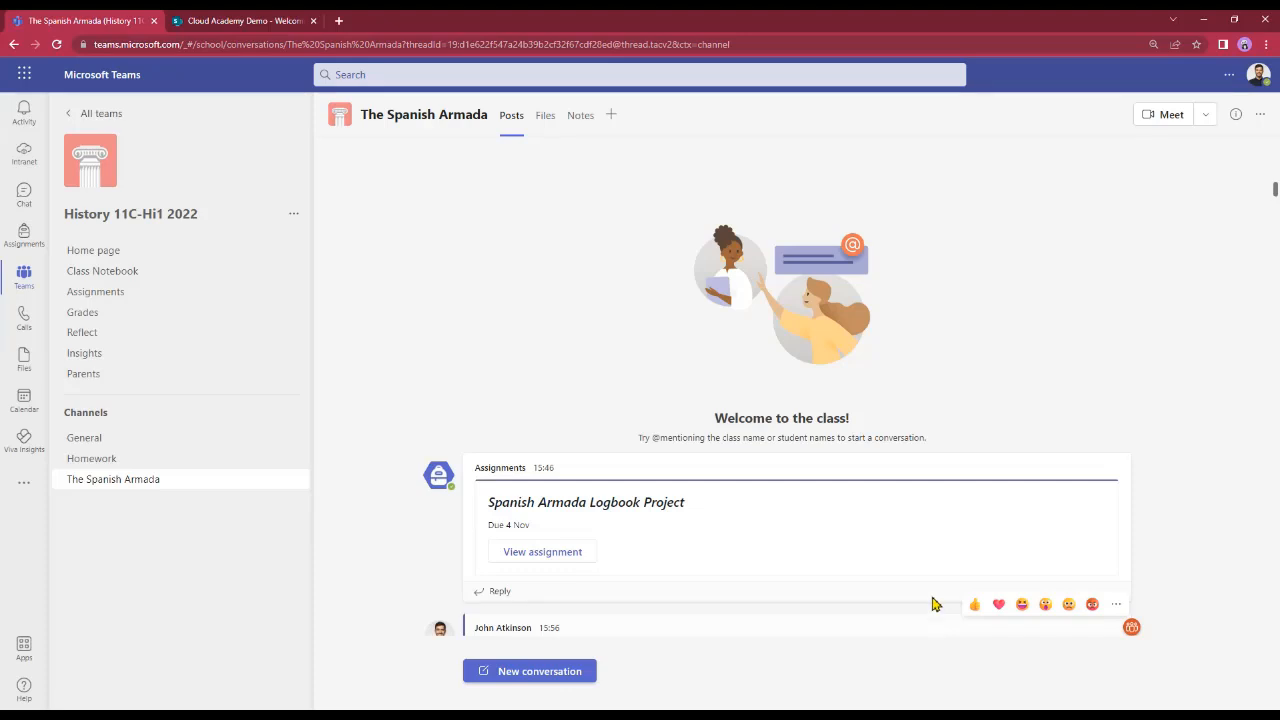
{"action": "scroll", "coordinate": [933, 604], "scroll_direction": "down", "scroll_amount": 1}
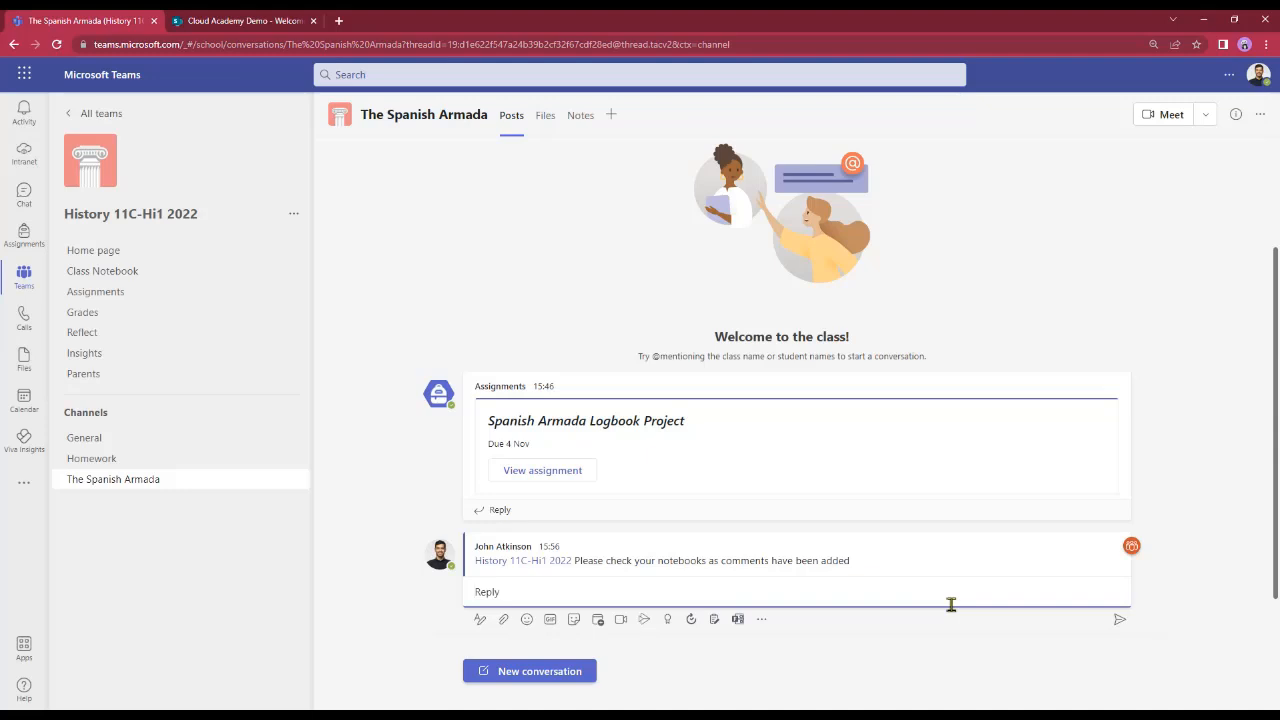
Open the Class Notebook in expanded view with its section list shown, and expand the first listed student's sections.
{"action": "mouse_move", "coordinate": [1100, 476]}
{"action": "left_click", "coordinate": [75, 280]}
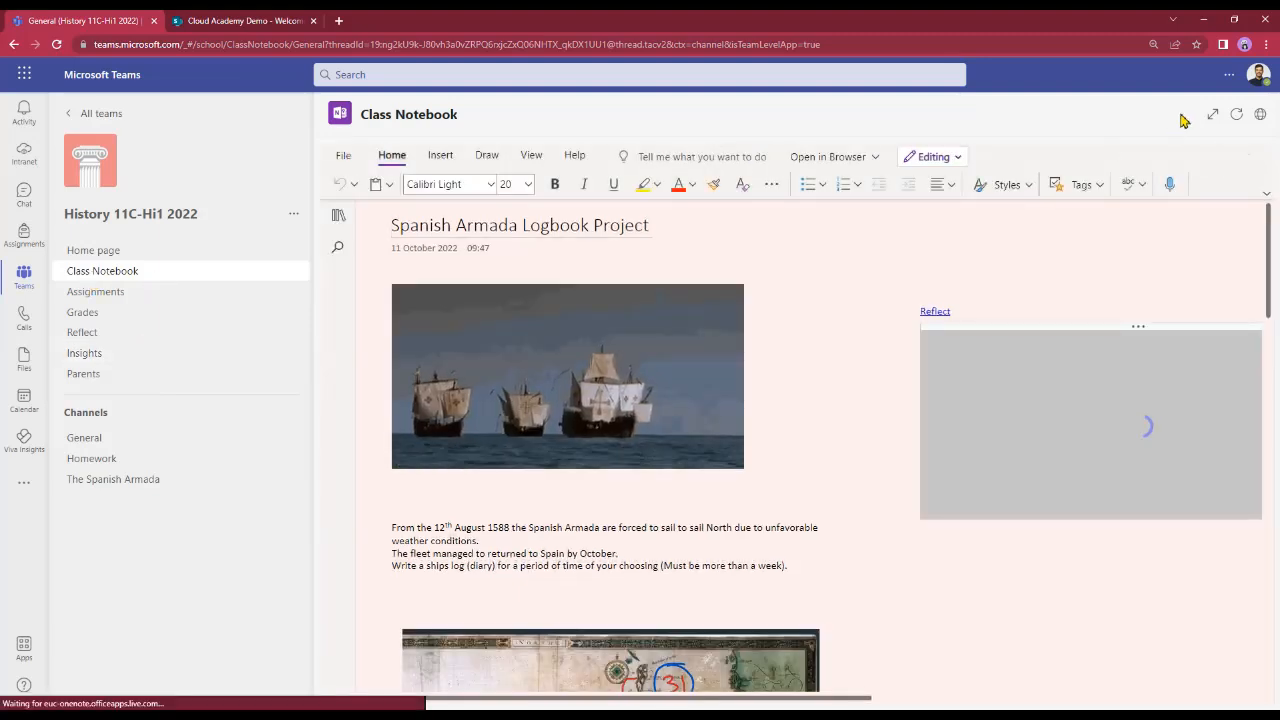
{"action": "left_click", "coordinate": [1213, 114]}
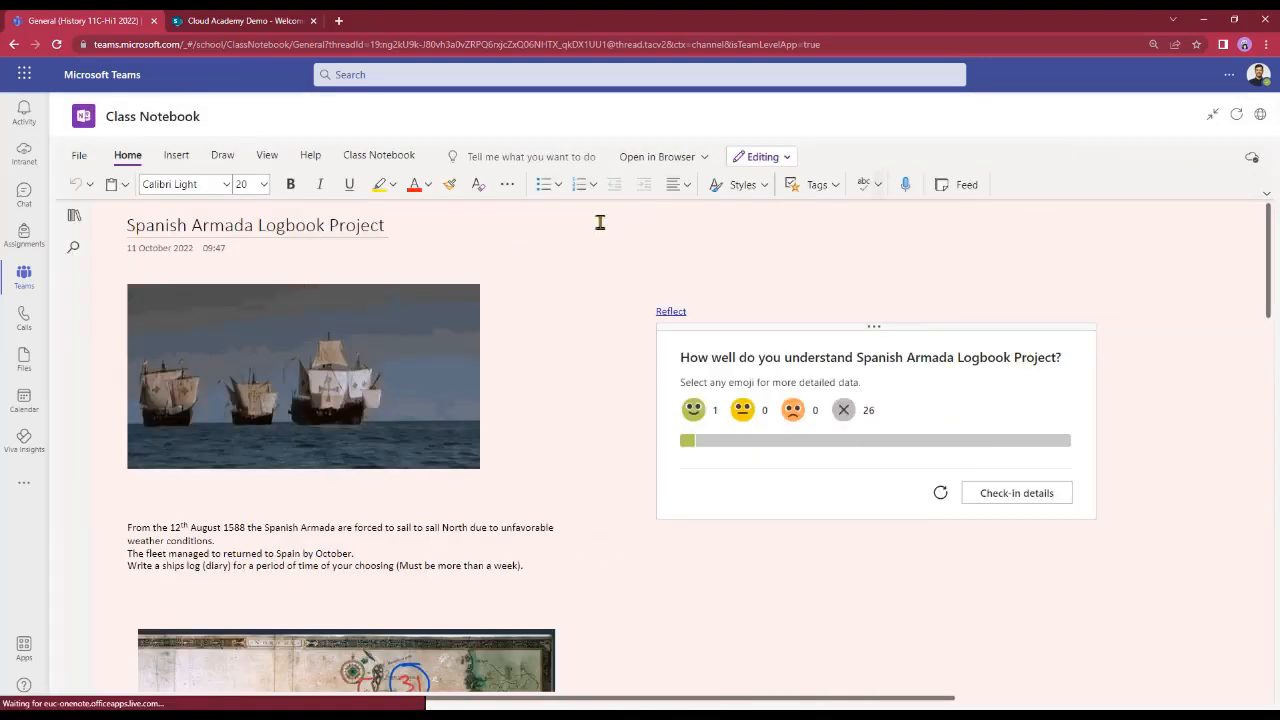
{"action": "left_click", "coordinate": [76, 215]}
{"action": "scroll", "coordinate": [150, 400], "scroll_direction": "up", "scroll_amount": 2}
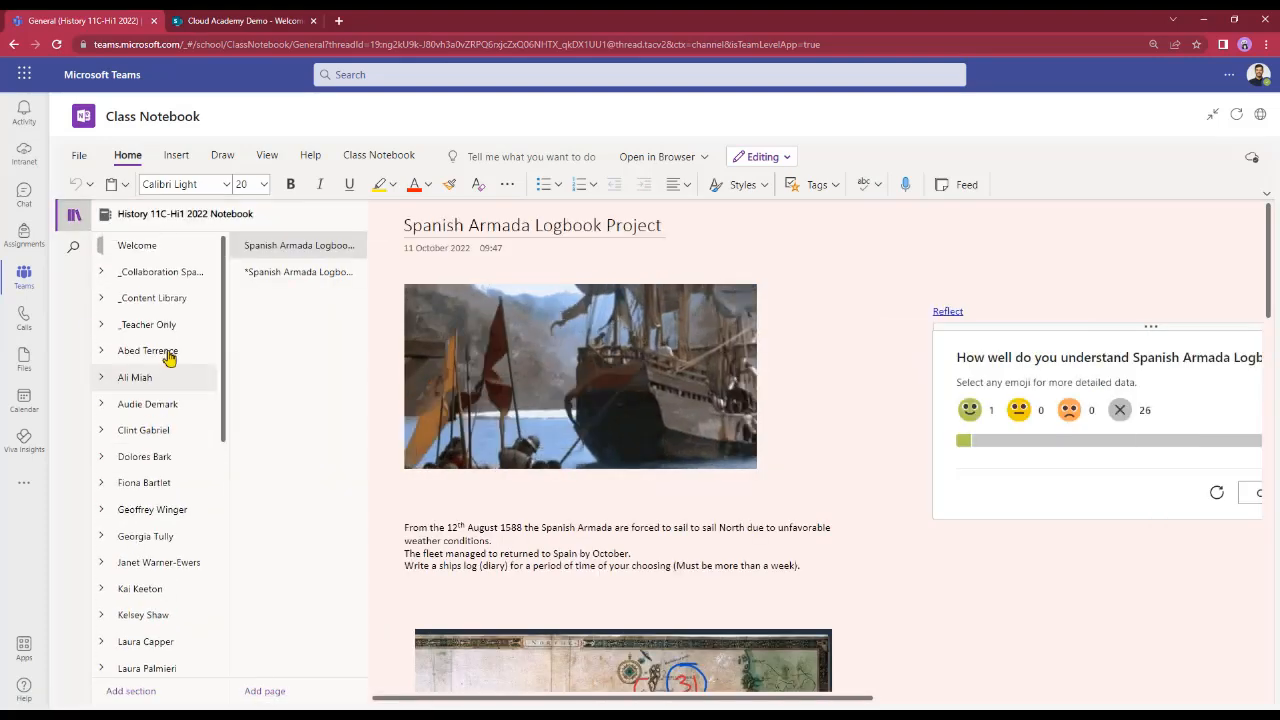
{"action": "scroll", "coordinate": [155, 390], "scroll_direction": "down", "scroll_amount": 5}
{"action": "scroll", "coordinate": [146, 407], "scroll_direction": "up", "scroll_amount": 5}
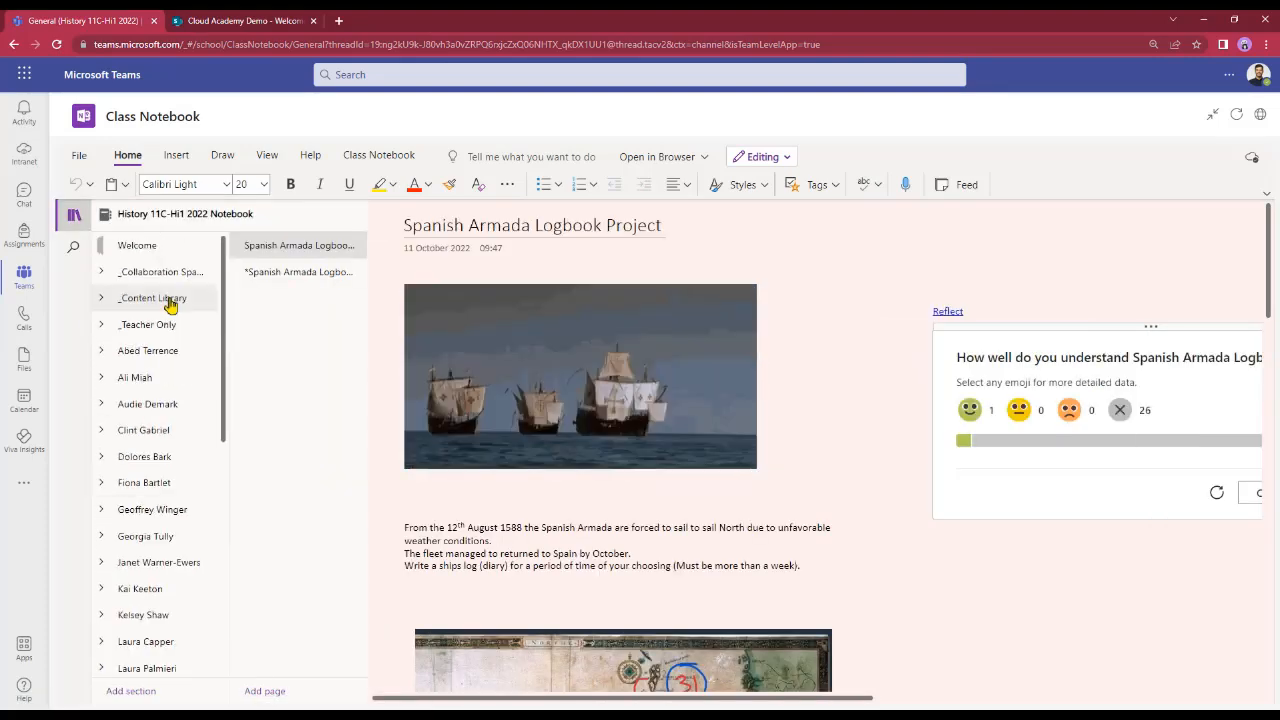
{"action": "left_click", "coordinate": [140, 351]}
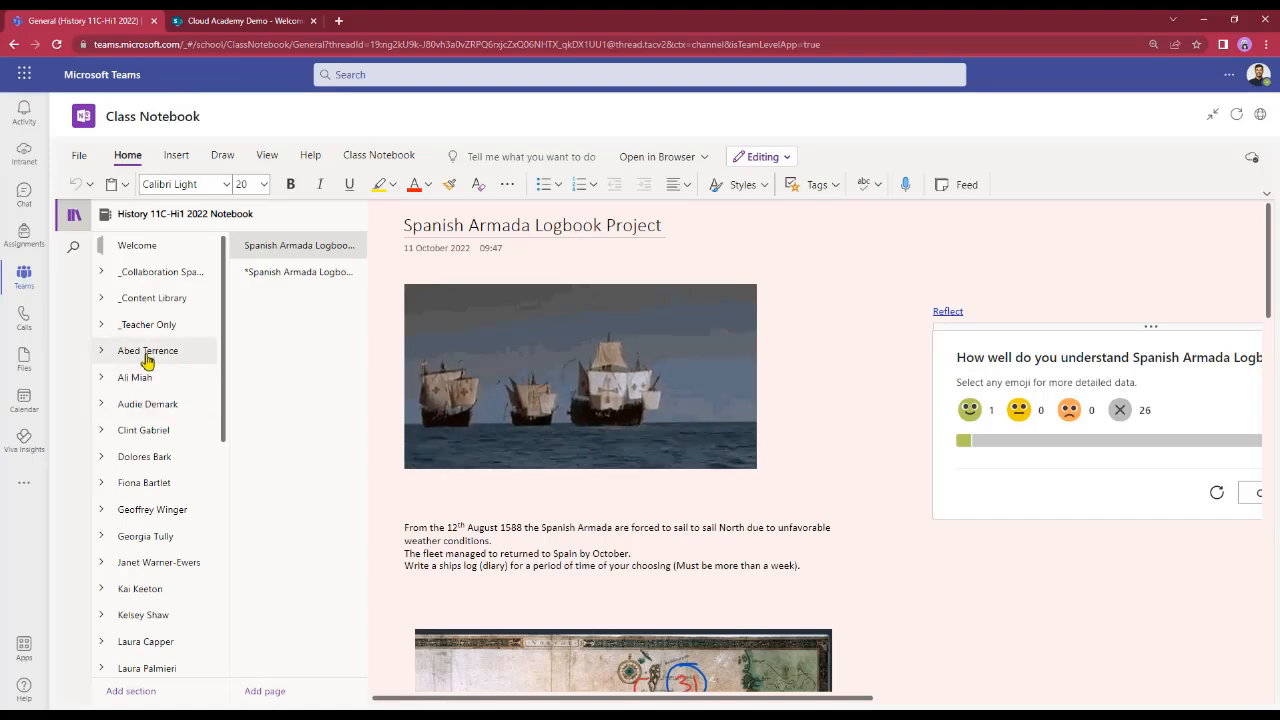
View both Spanish Armada Logbook Project pages in the Assignments section of the student whose work includes the marked map.
{"action": "left_click", "coordinate": [312, 274]}
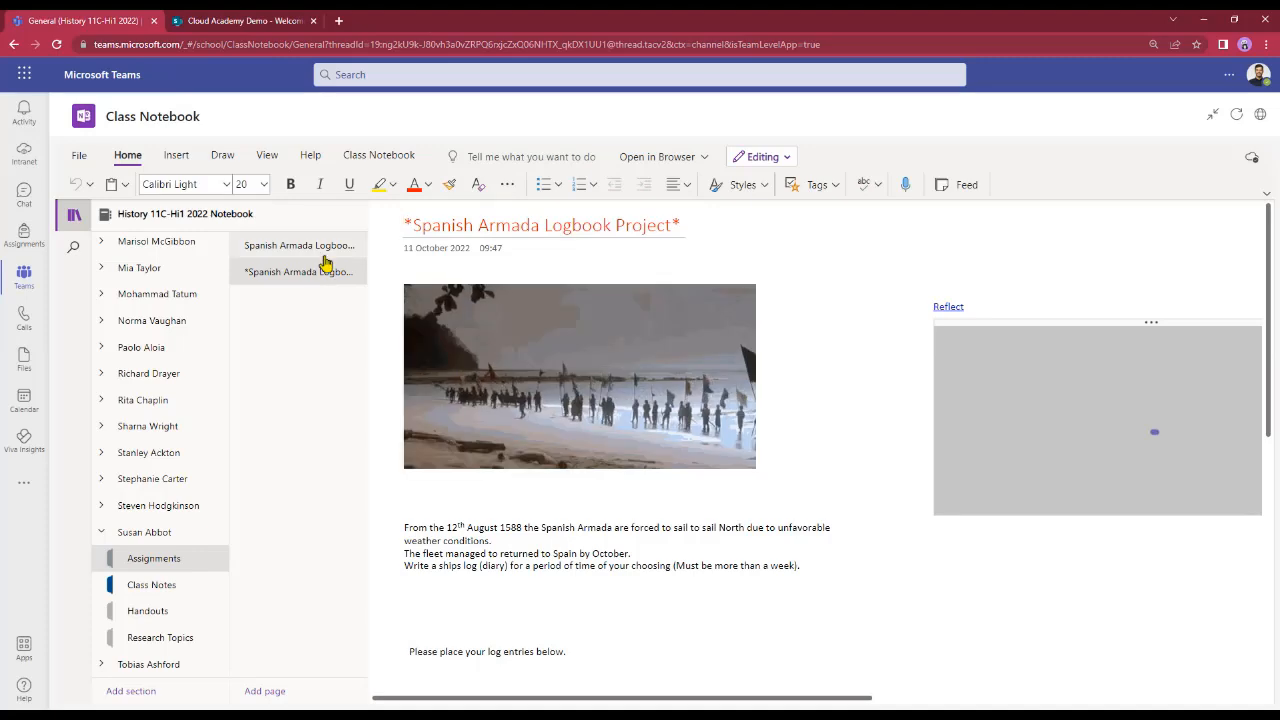
{"action": "left_click", "coordinate": [308, 258]}
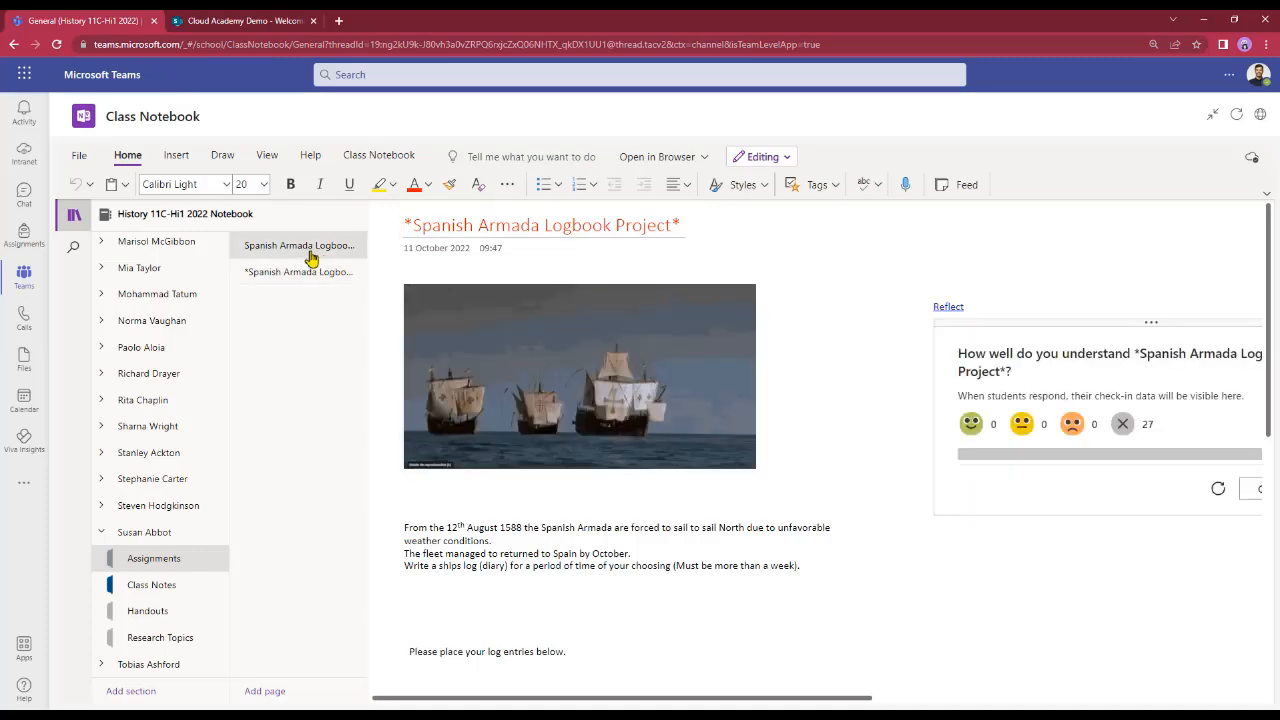
{"action": "scroll", "coordinate": [580, 488], "scroll_direction": "down", "scroll_amount": 4}
{"action": "scroll", "coordinate": [594, 487], "scroll_direction": "up", "scroll_amount": 3}
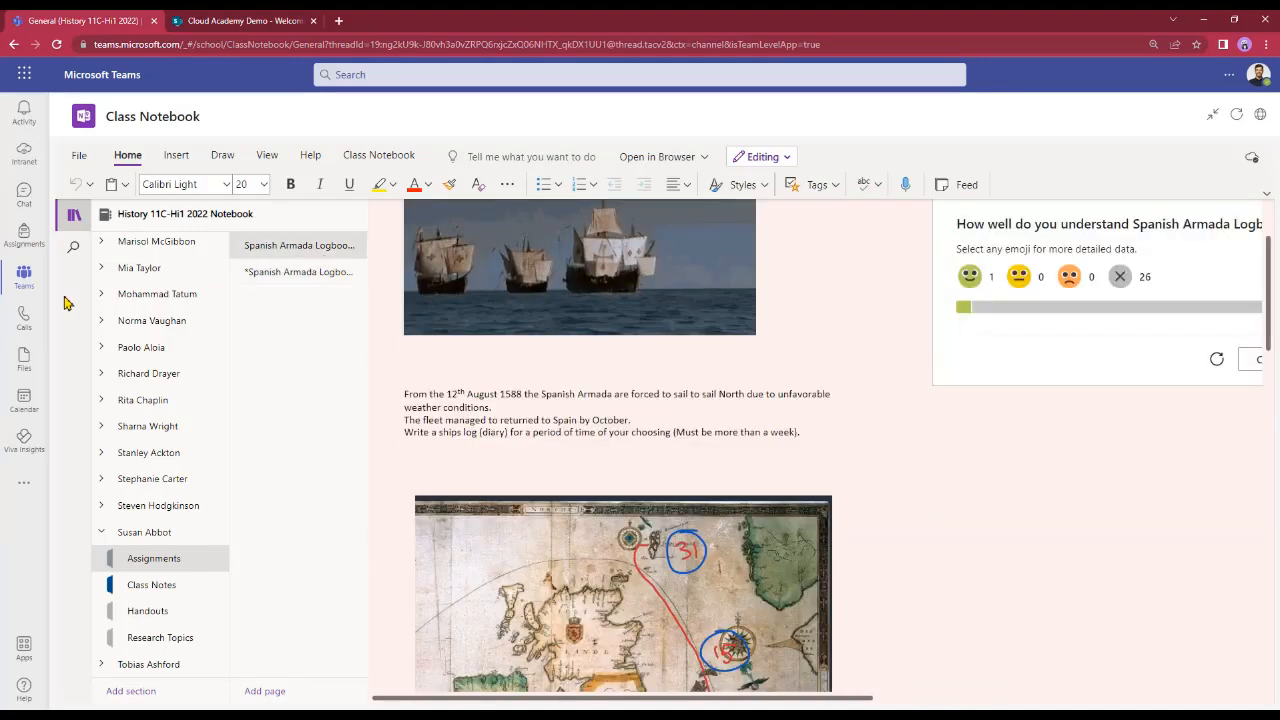
Return to the first listed student in the notebook and open that student's Assignments section.
{"action": "scroll", "coordinate": [140, 480], "scroll_direction": "up", "scroll_amount": 10}
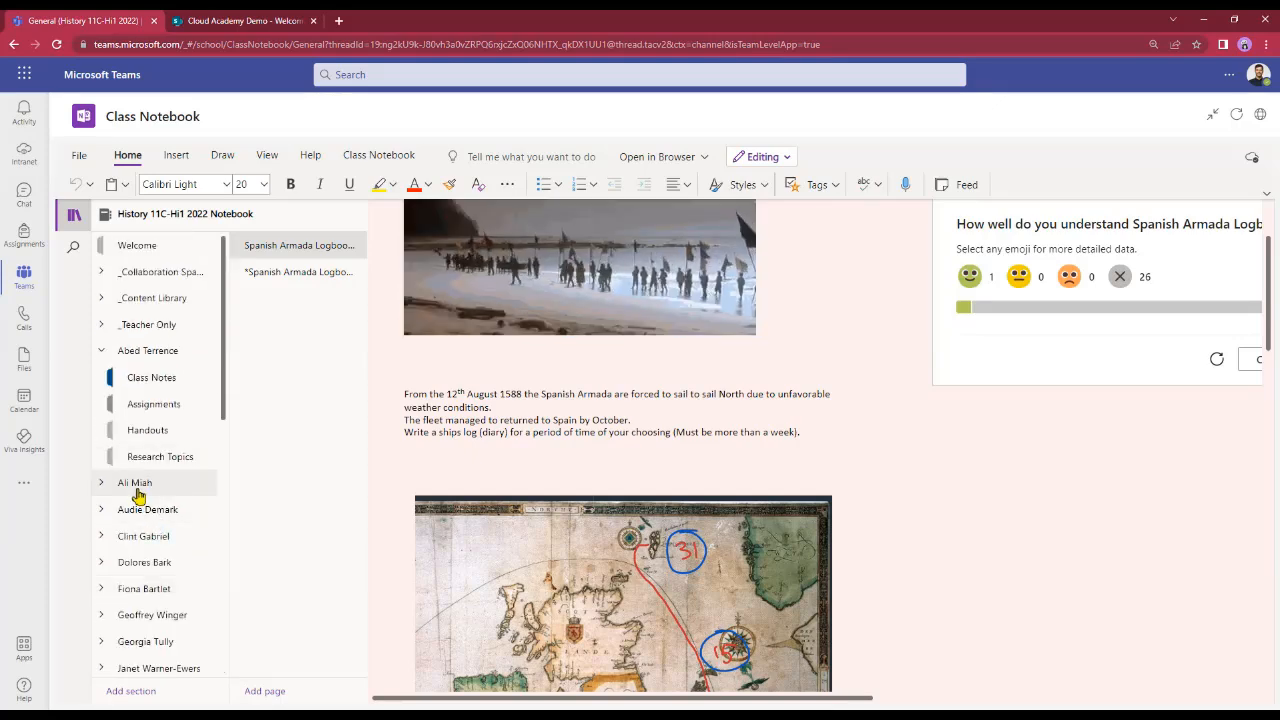
{"action": "scroll", "coordinate": [150, 510], "scroll_direction": "down", "scroll_amount": 2}
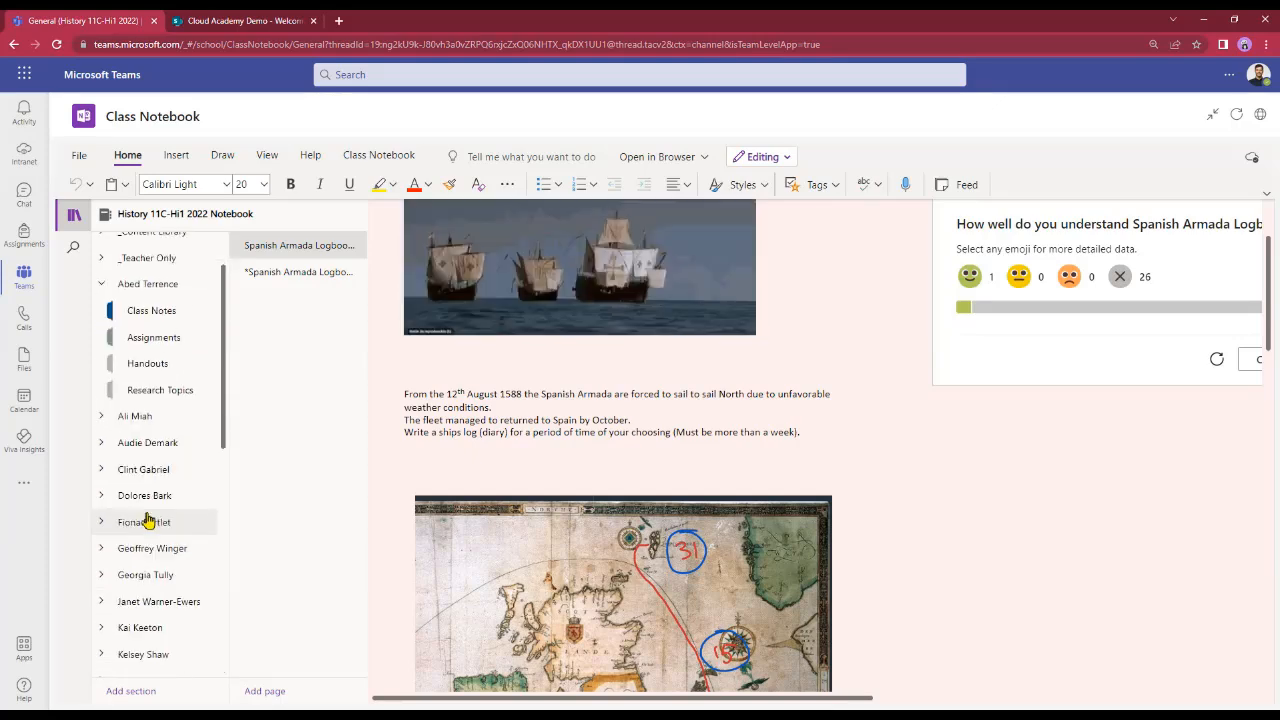
{"action": "scroll", "coordinate": [150, 400], "scroll_direction": "up", "scroll_amount": 2}
{"action": "left_click", "coordinate": [153, 415]}
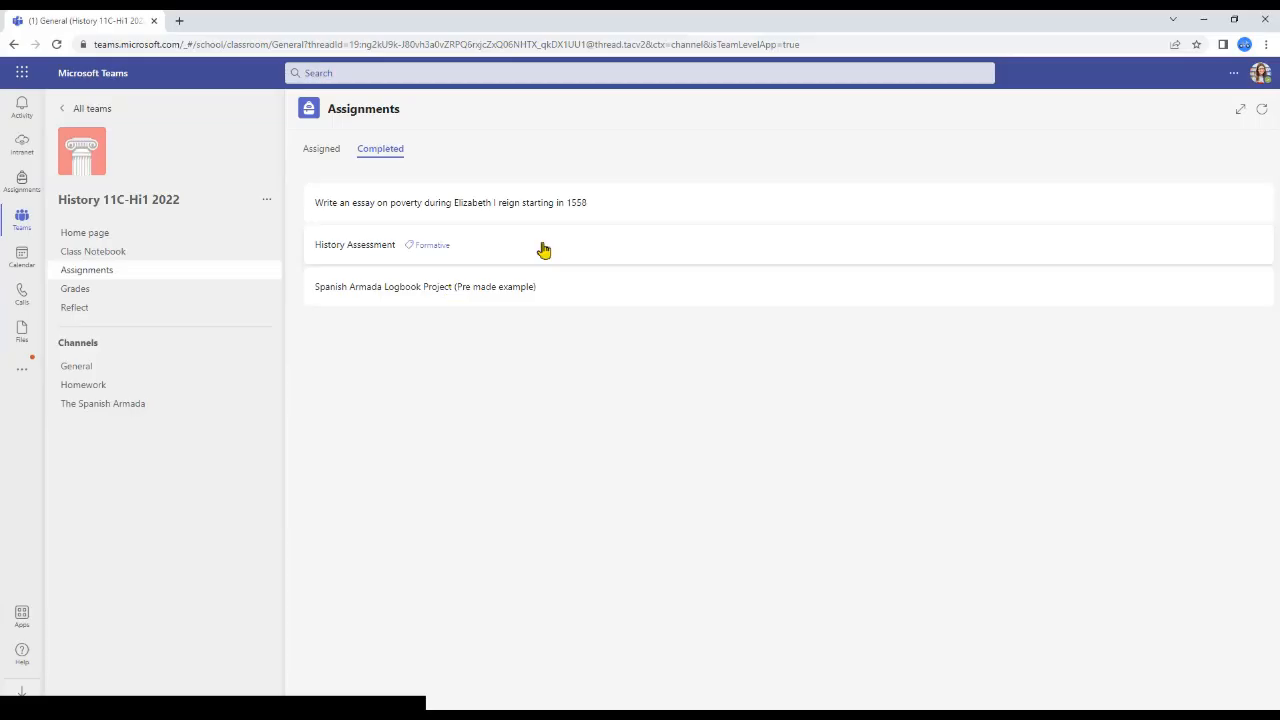
In the student's completed assignments, view the handed-in "Spanish Armada Logbook Project (Pre made example)" and return to the list.
{"action": "left_click", "coordinate": [590, 295]}
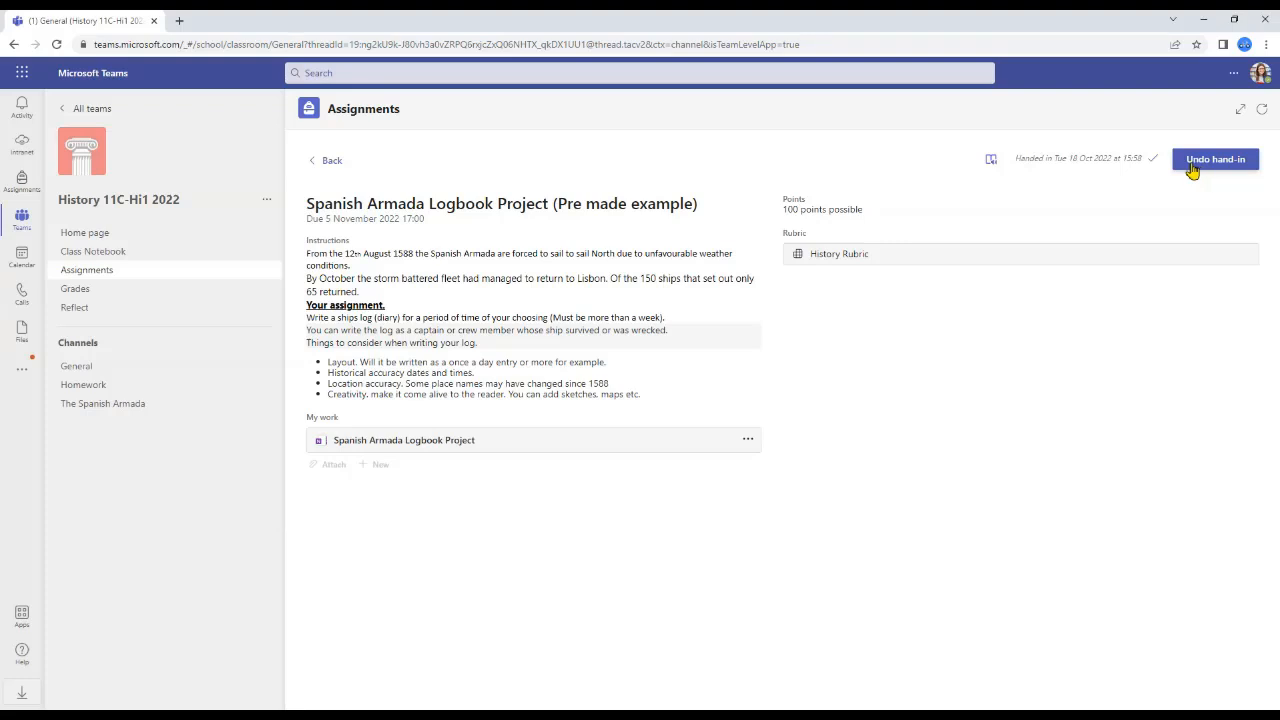
{"action": "left_click", "coordinate": [333, 162]}
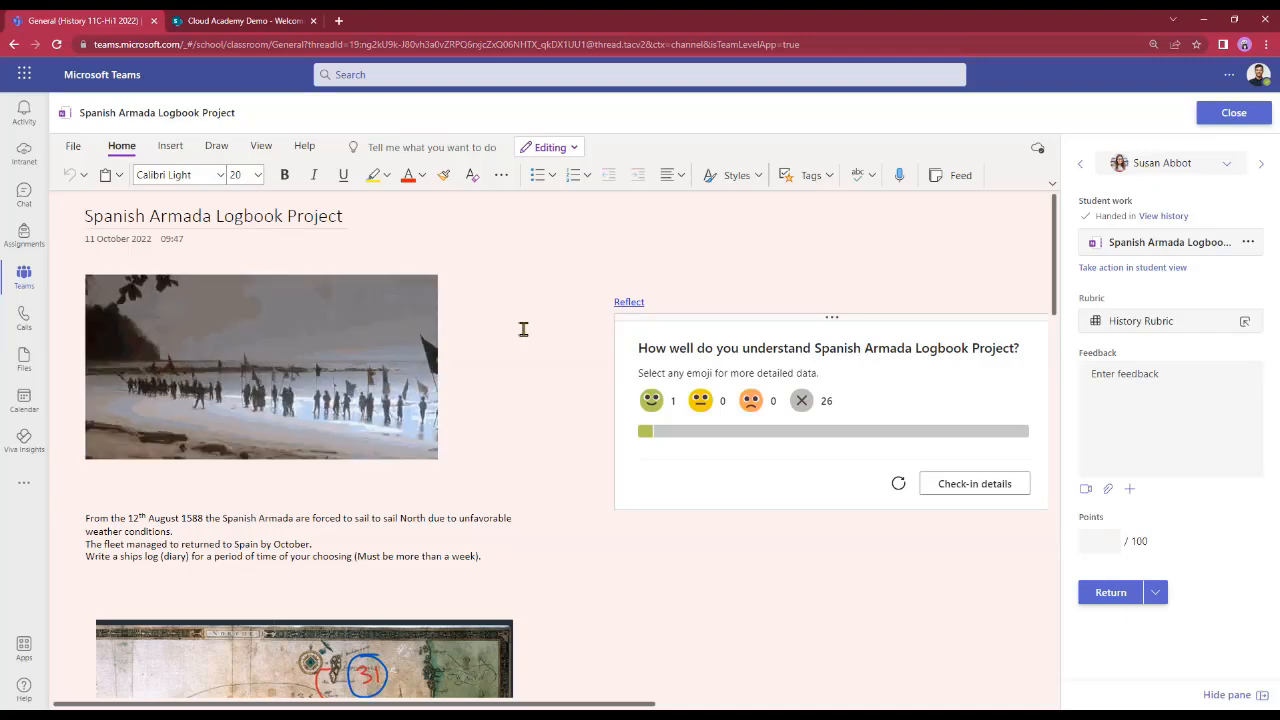
Review the student's handed-in logbook page from the map down to the Day 1 and Day 2 entries with their feedback.
{"action": "scroll", "coordinate": [523, 514], "scroll_direction": "down", "scroll_amount": 4}
{"action": "scroll", "coordinate": [580, 495], "scroll_direction": "down", "scroll_amount": 2}
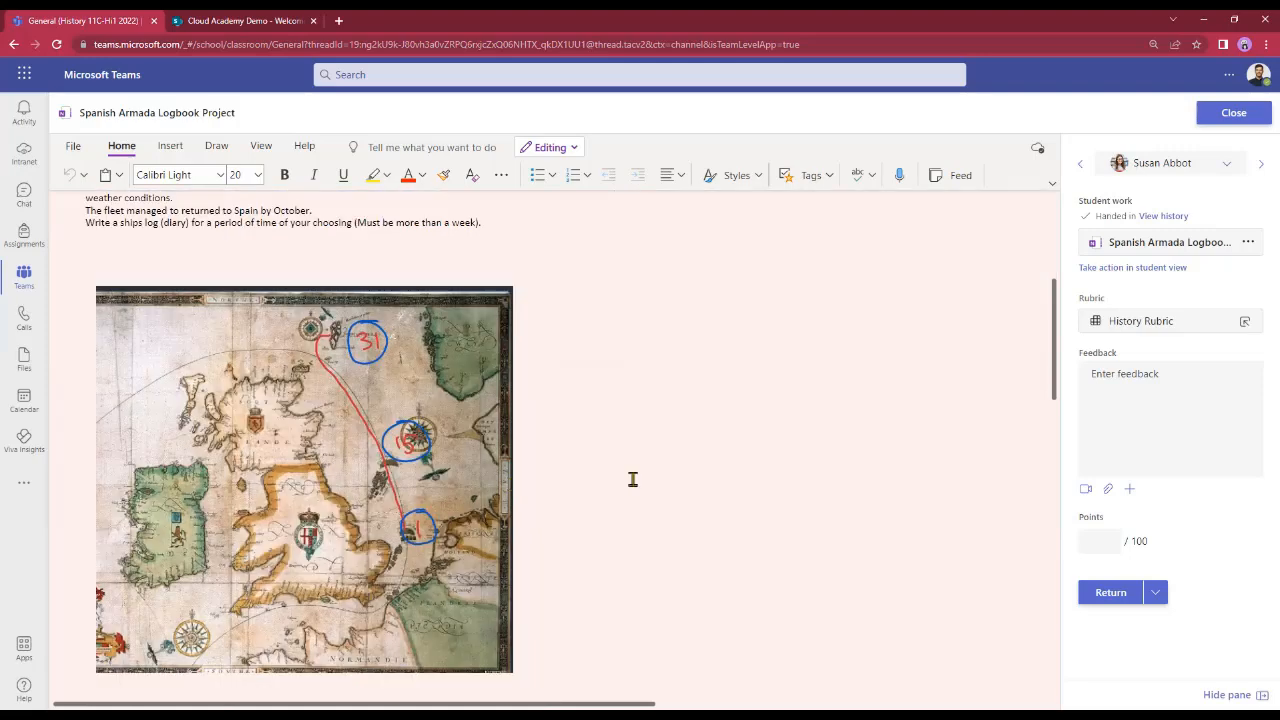
{"action": "scroll", "coordinate": [631, 480], "scroll_direction": "down", "scroll_amount": 6}
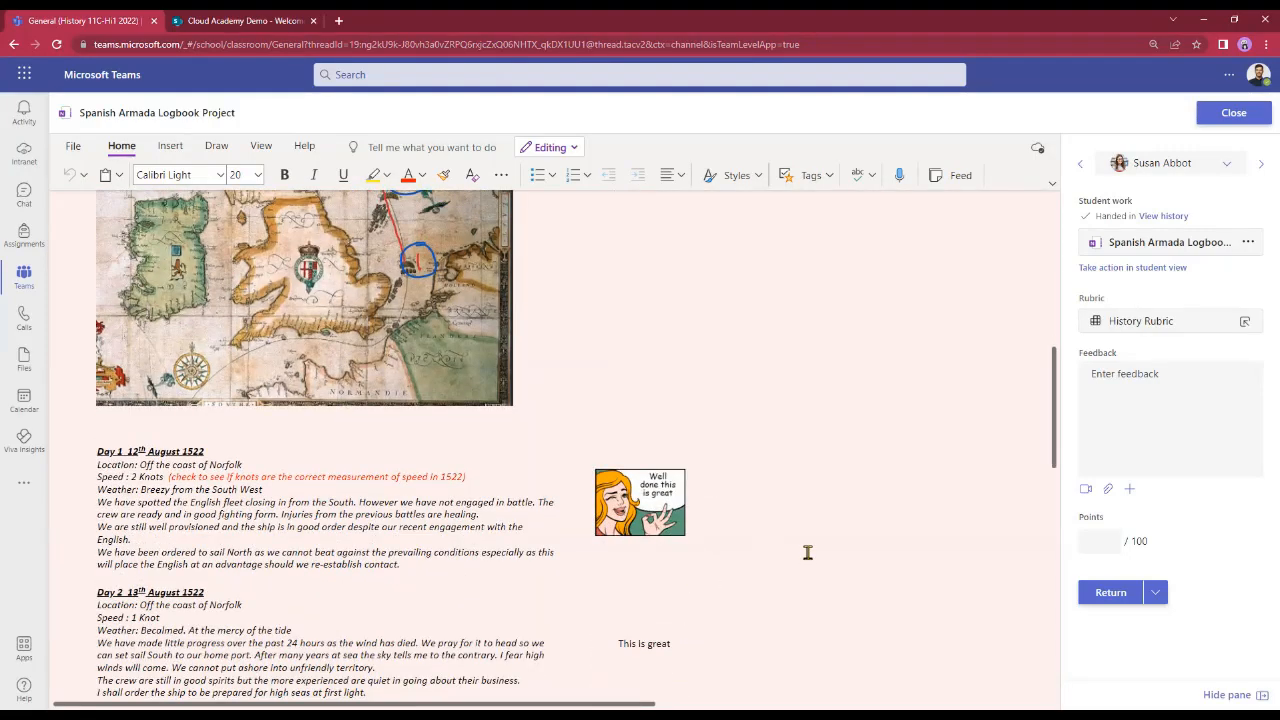
Review the student's handed-in logbook page from the Day 1 and Day 2 entries back up to the Reflect check-in.
{"action": "scroll", "coordinate": [805, 566], "scroll_direction": "down", "scroll_amount": 3}
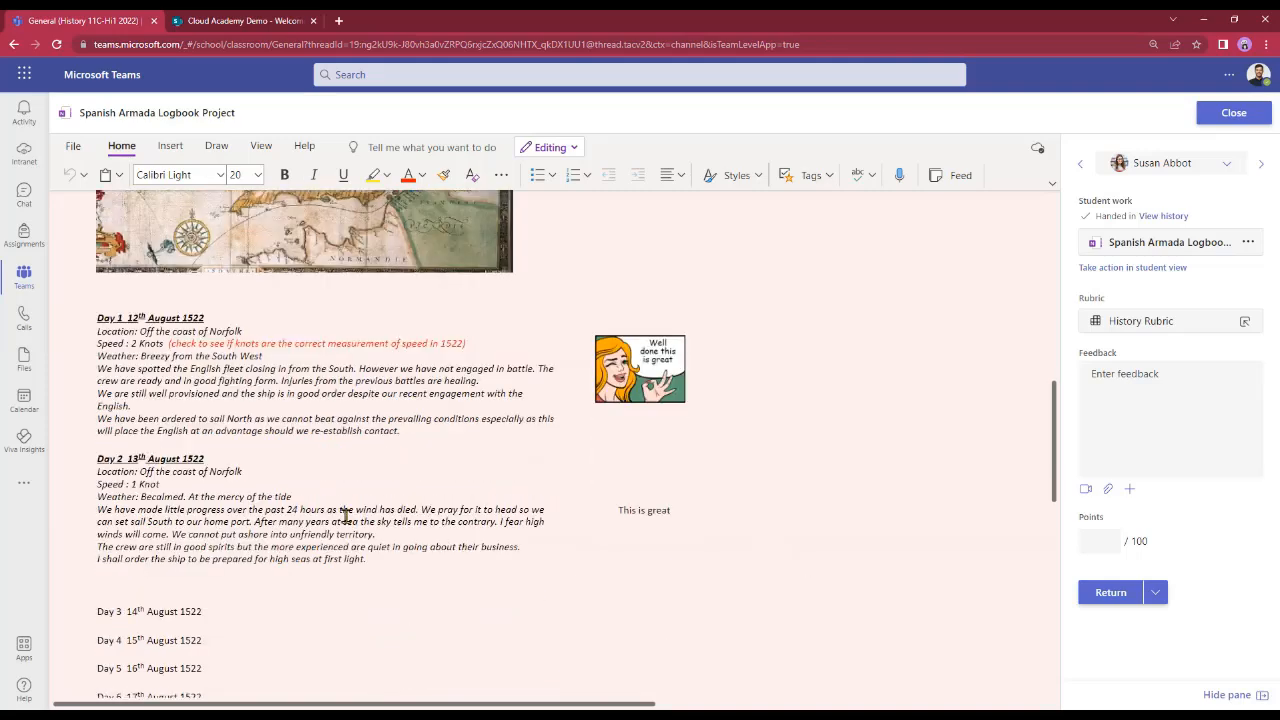
{"action": "scroll", "coordinate": [345, 515], "scroll_direction": "down", "scroll_amount": 1}
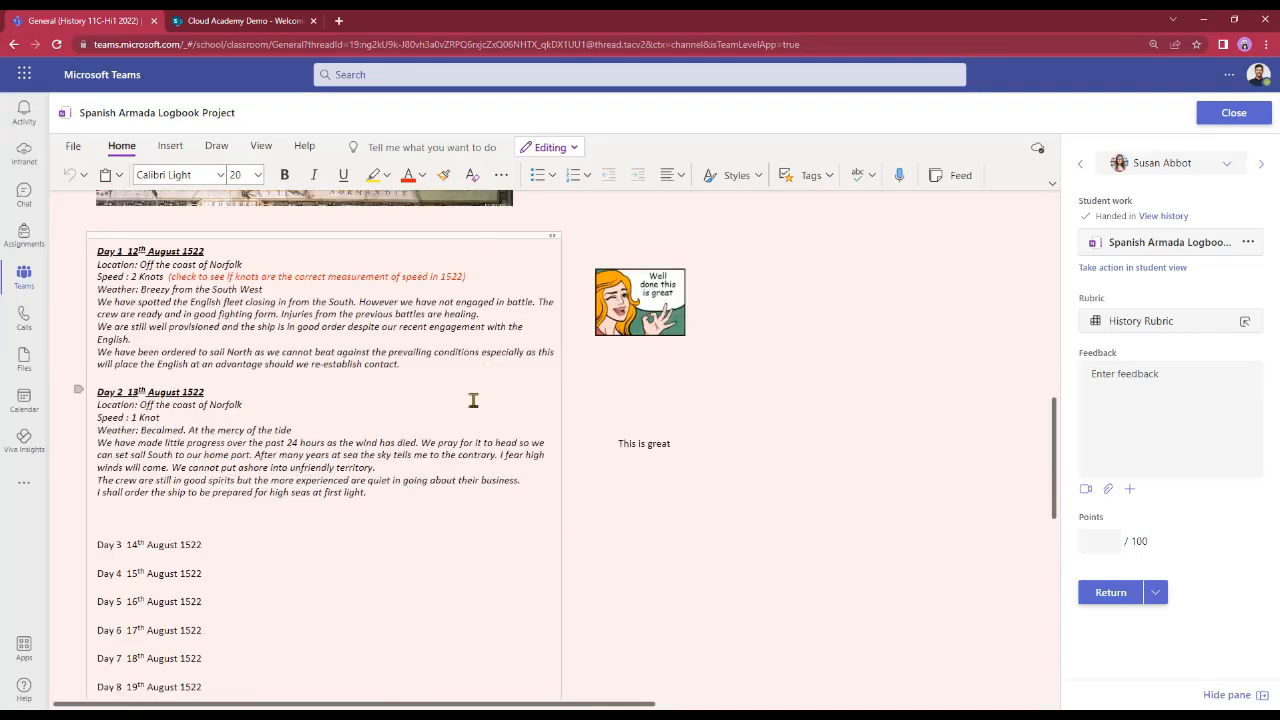
{"action": "scroll", "coordinate": [703, 614], "scroll_direction": "up", "scroll_amount": 3}
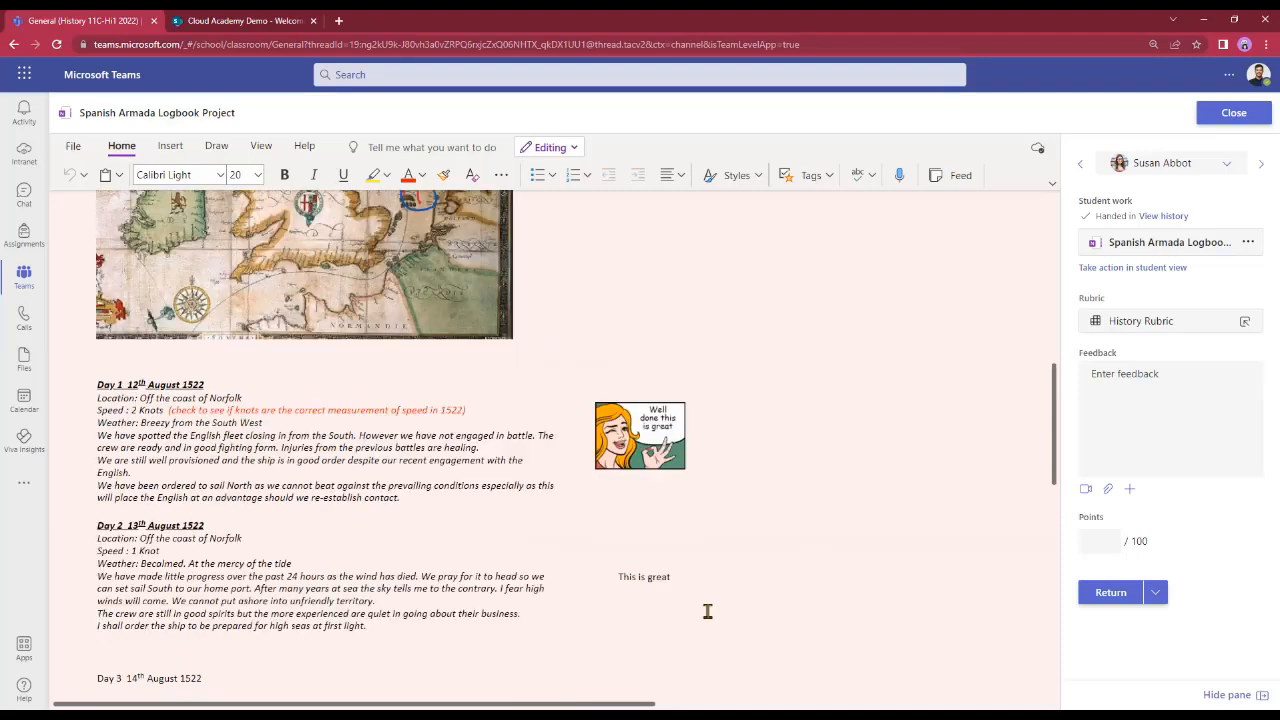
{"action": "scroll", "coordinate": [730, 603], "scroll_direction": "up", "scroll_amount": 3}
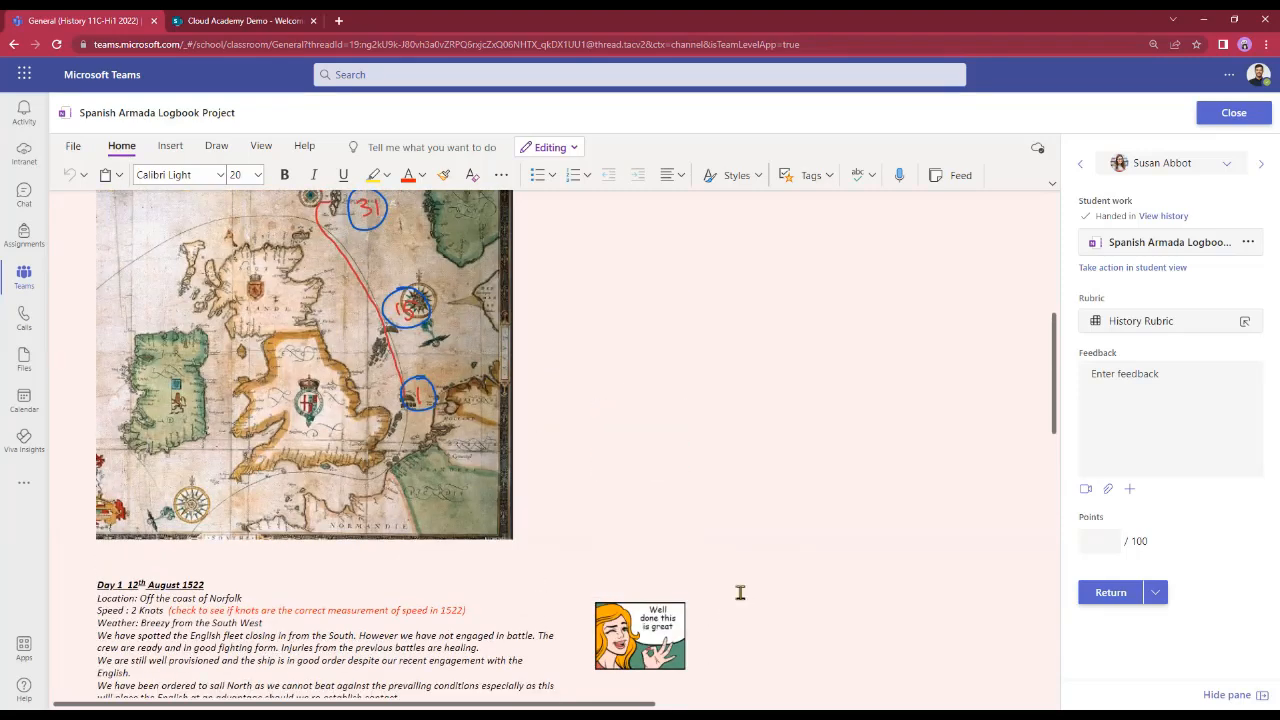
{"action": "scroll", "coordinate": [745, 580], "scroll_direction": "up", "scroll_amount": 5}
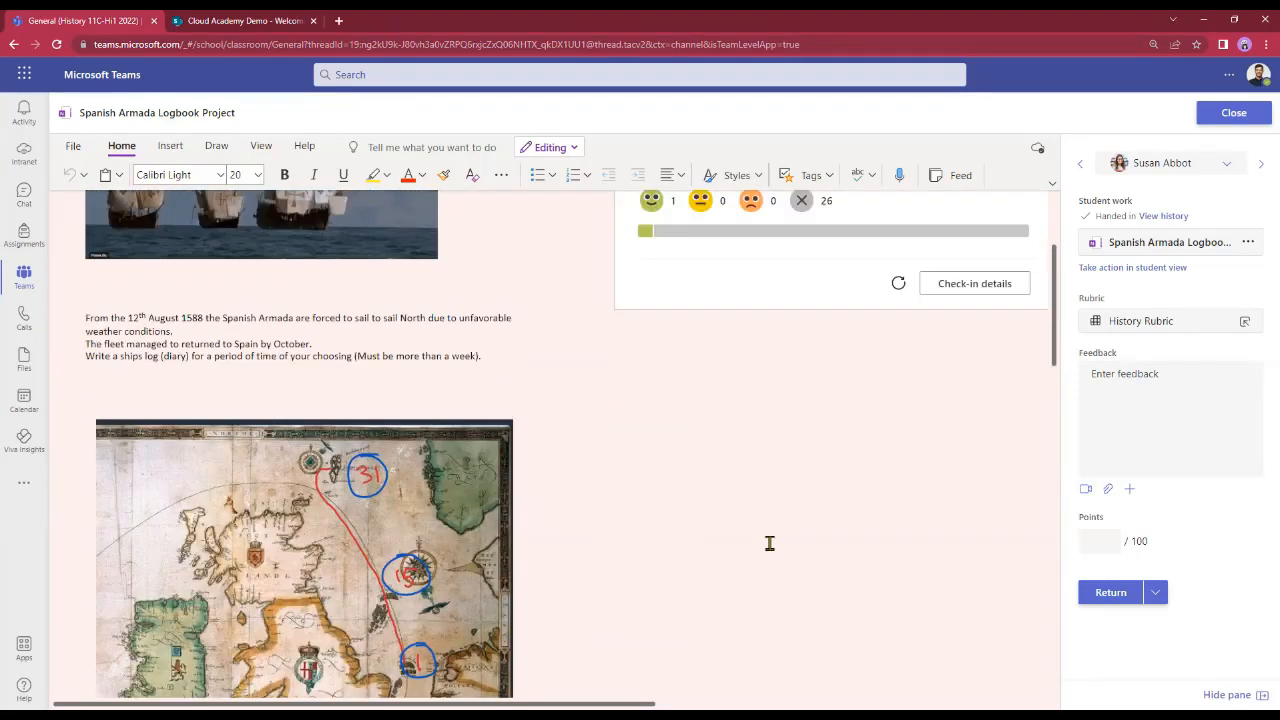
{"action": "scroll", "coordinate": [771, 545], "scroll_direction": "up", "scroll_amount": 4}
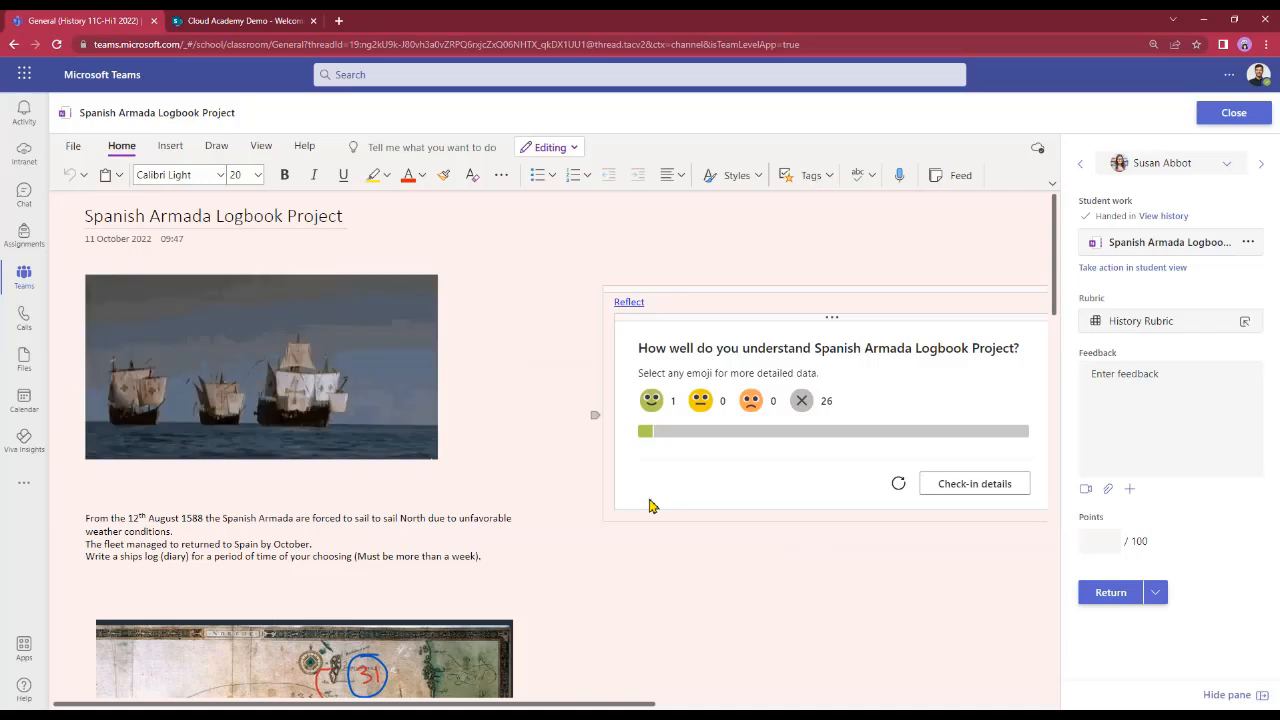
Grade the student's work in the History Rubric as Excellent for Creativity and Good for Research and Accuracy.
{"action": "left_click", "coordinate": [1241, 323]}
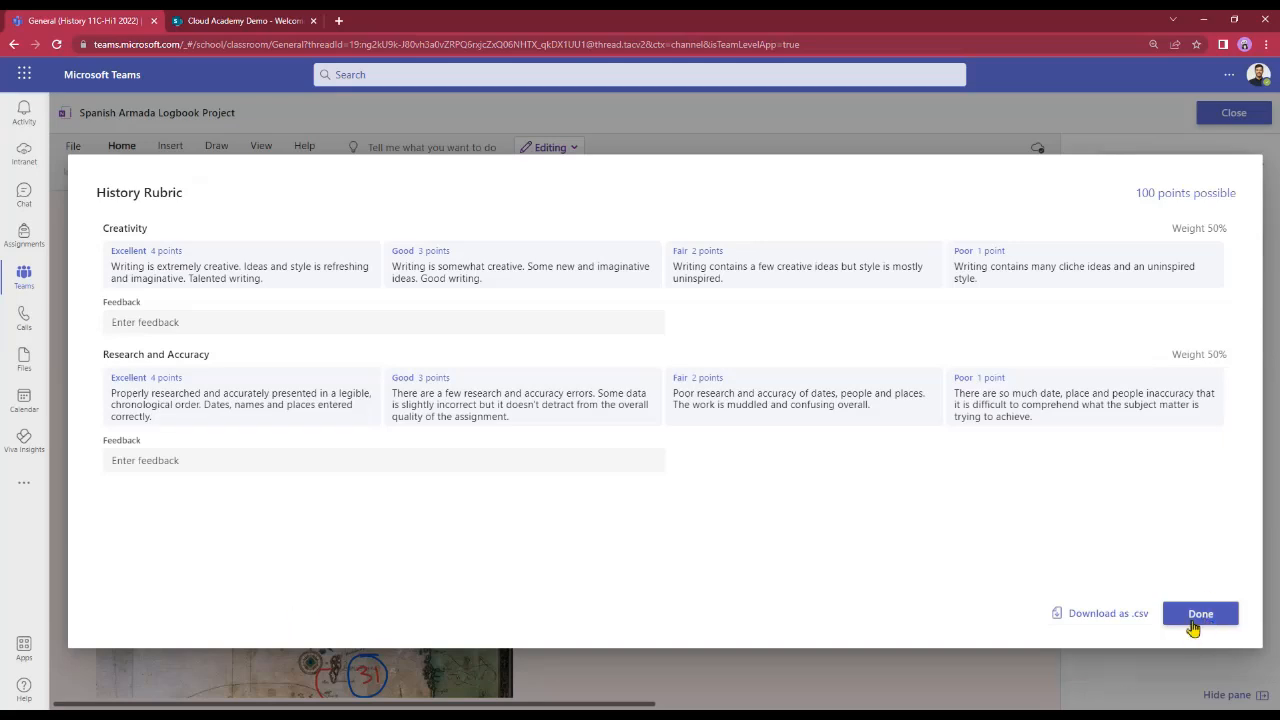
{"action": "left_click", "coordinate": [1199, 614]}
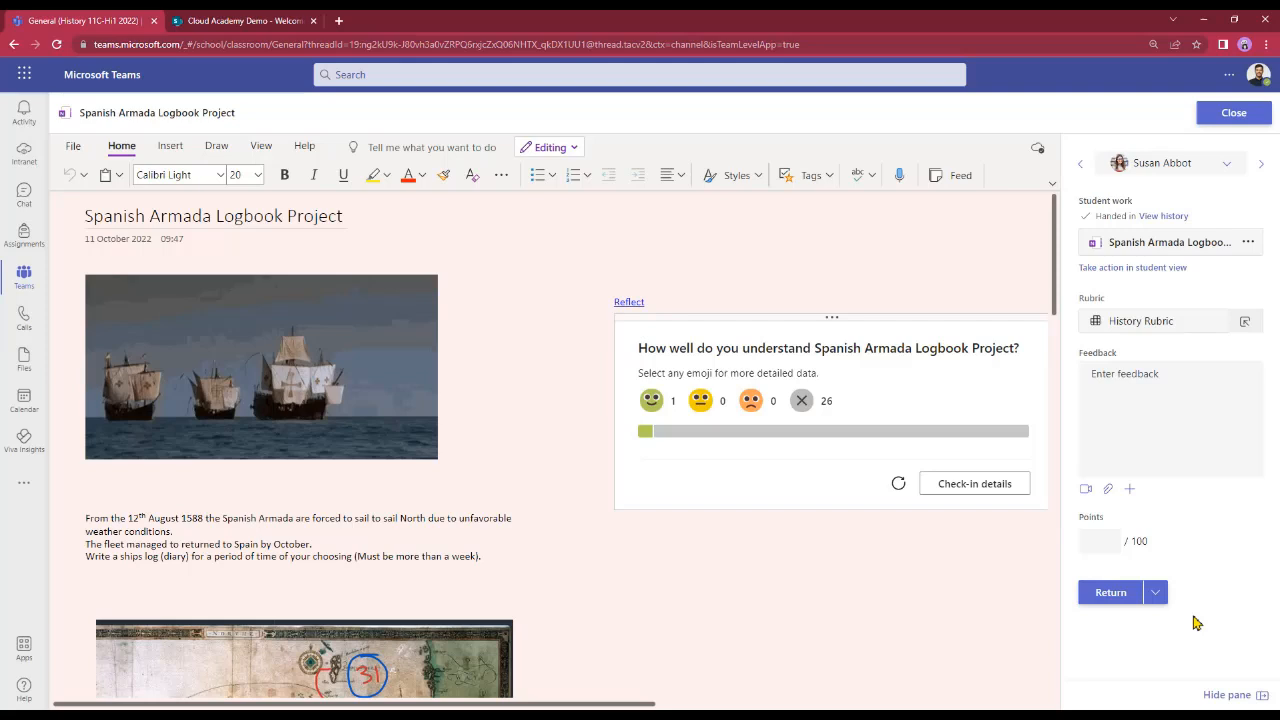
{"action": "left_click", "coordinate": [1246, 324]}
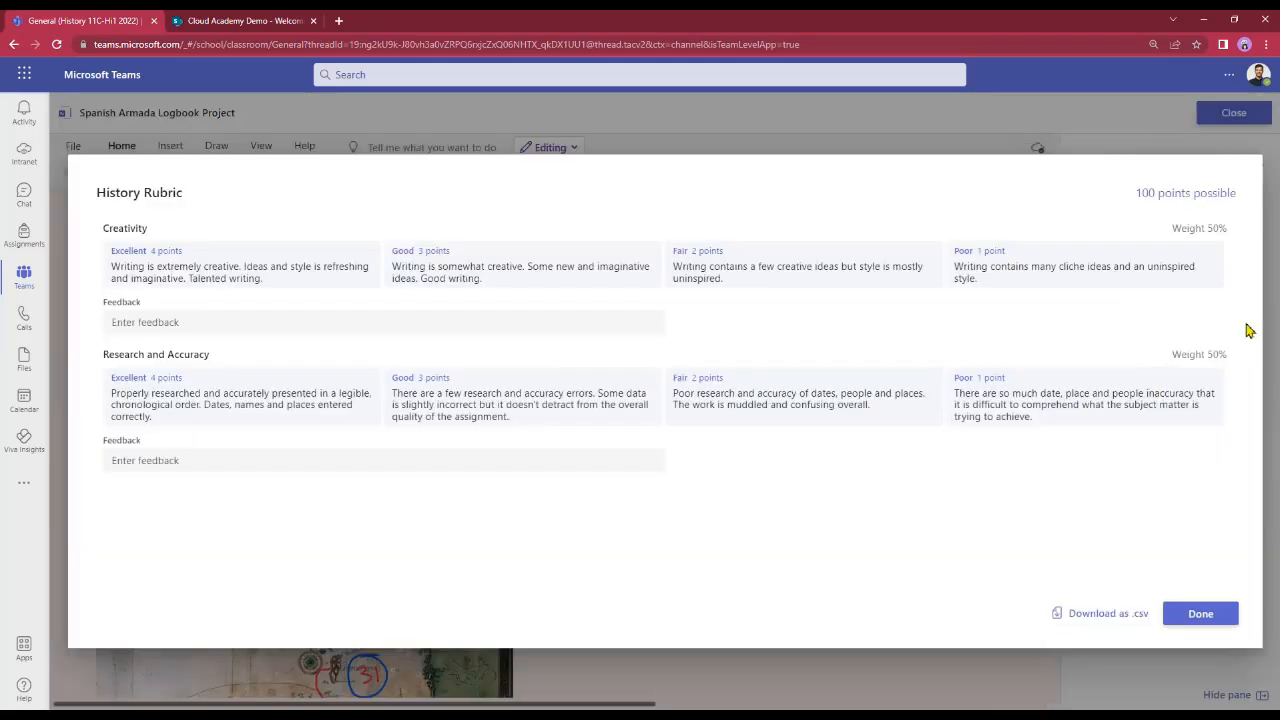
{"action": "left_click", "coordinate": [170, 280]}
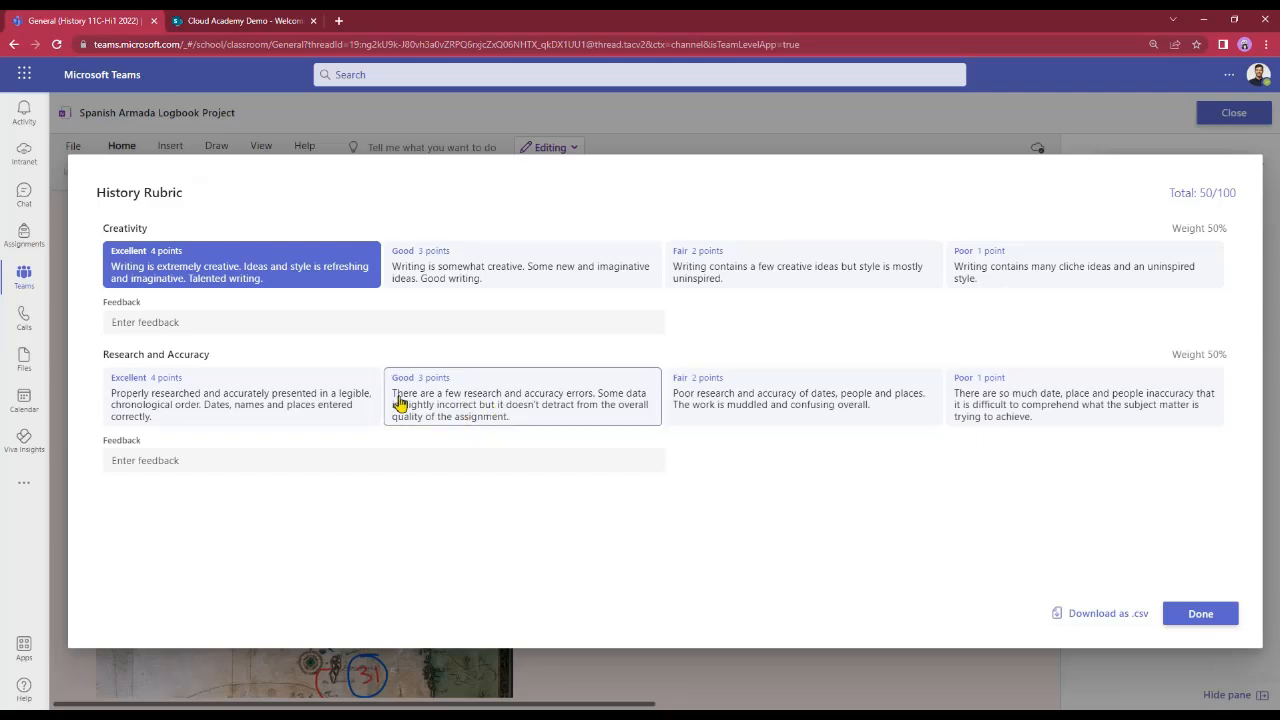
{"action": "left_click", "coordinate": [455, 413]}
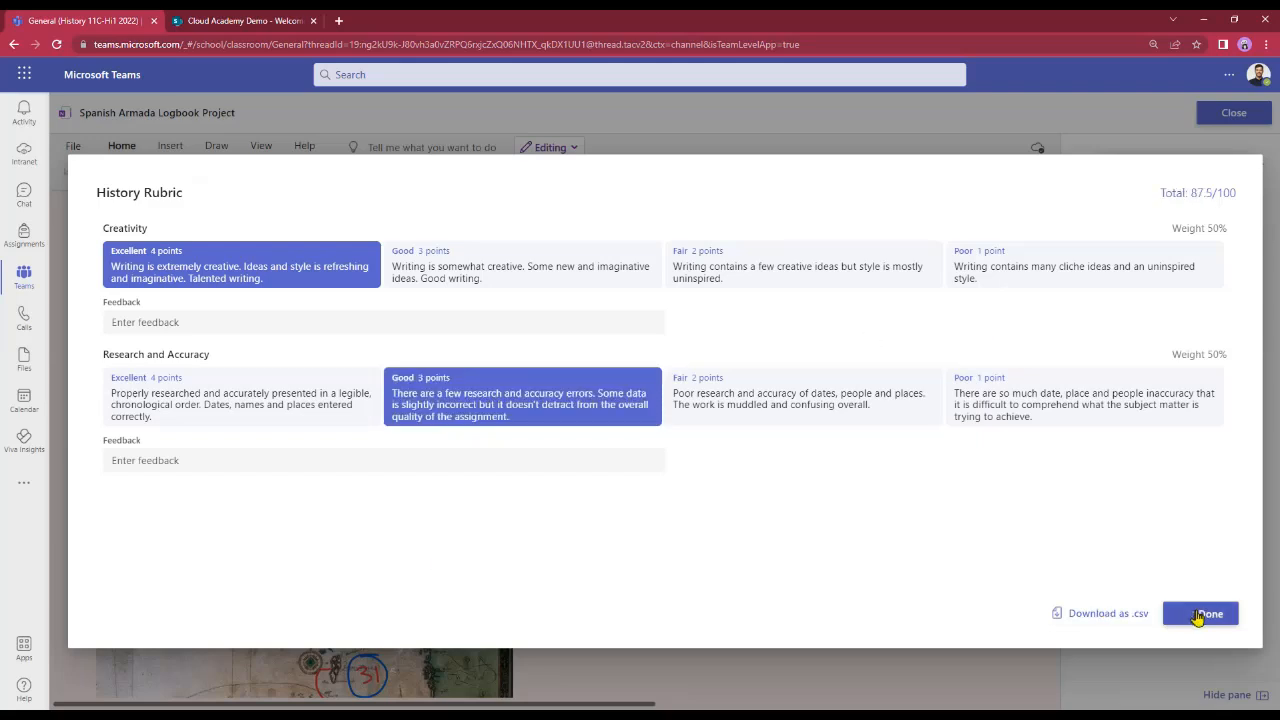
{"action": "left_click", "coordinate": [1205, 614]}
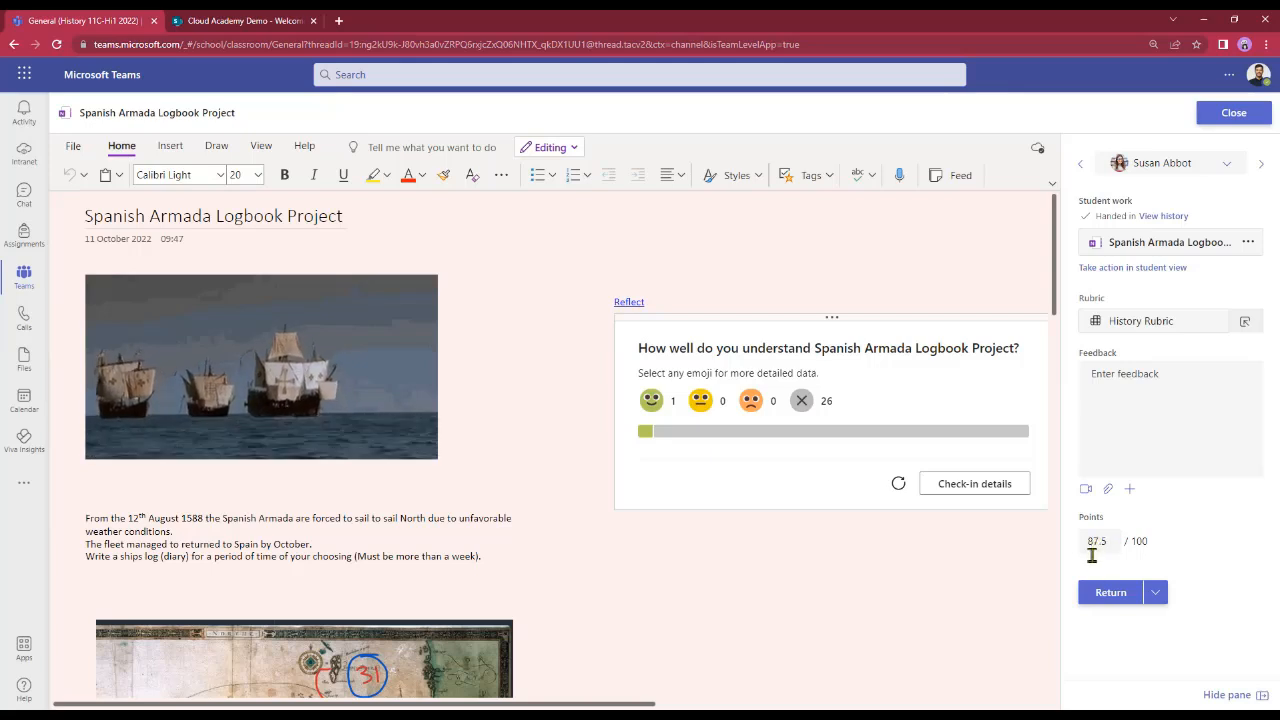
Enter the feedback "This is excellent well done" and return the graded logbook to the student.
{"action": "left_click", "coordinate": [1112, 381]}
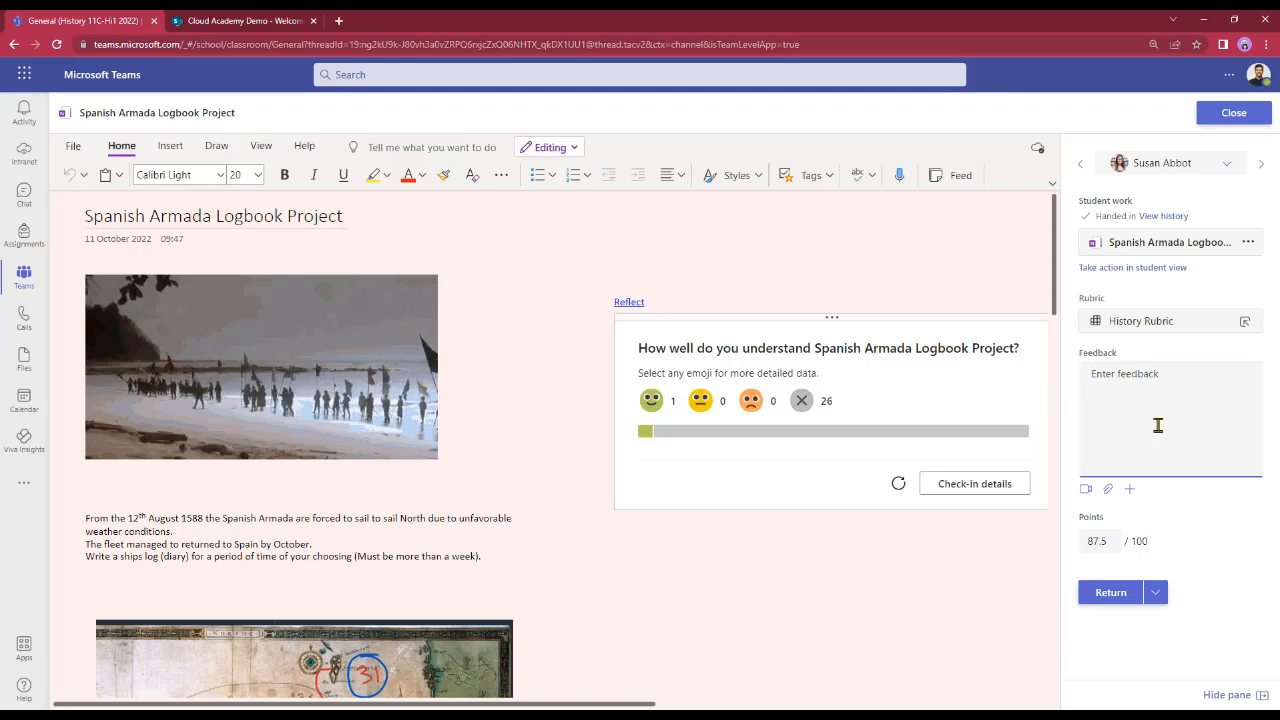
{"action": "type", "text": "This is "}
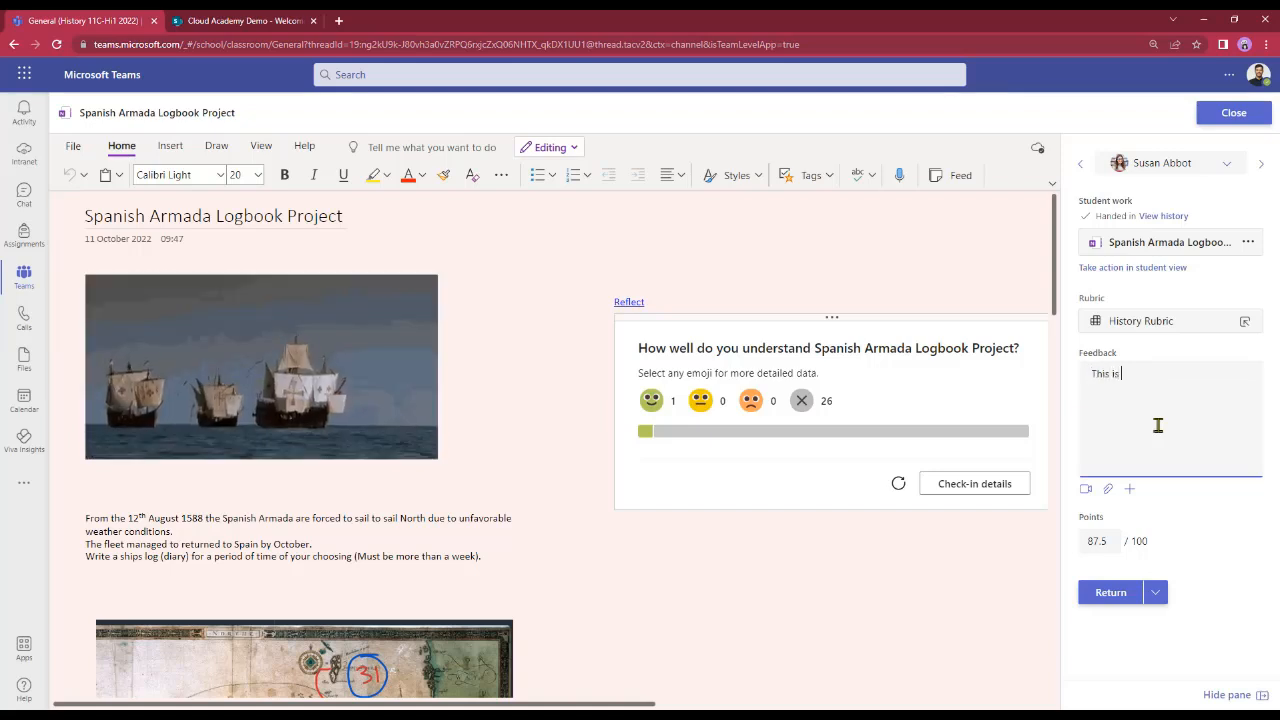
{"action": "type", "text": "exce"}
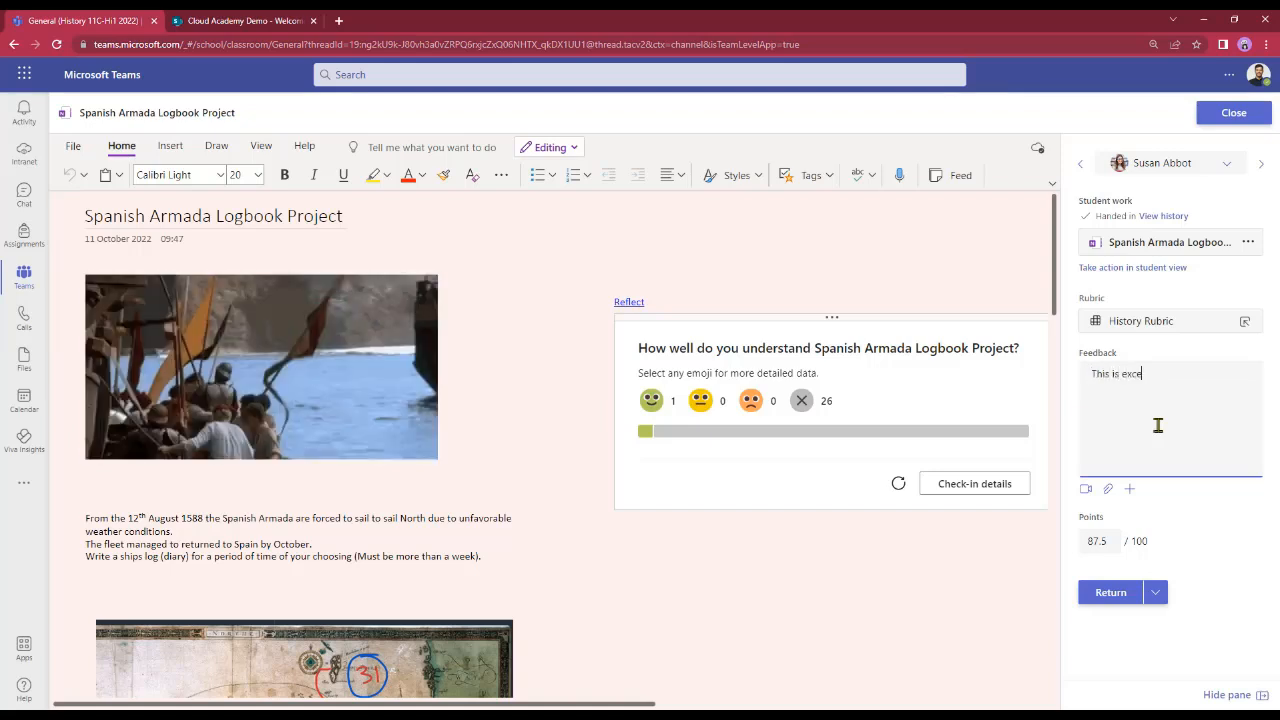
{"action": "type", "text": "llent wel"}
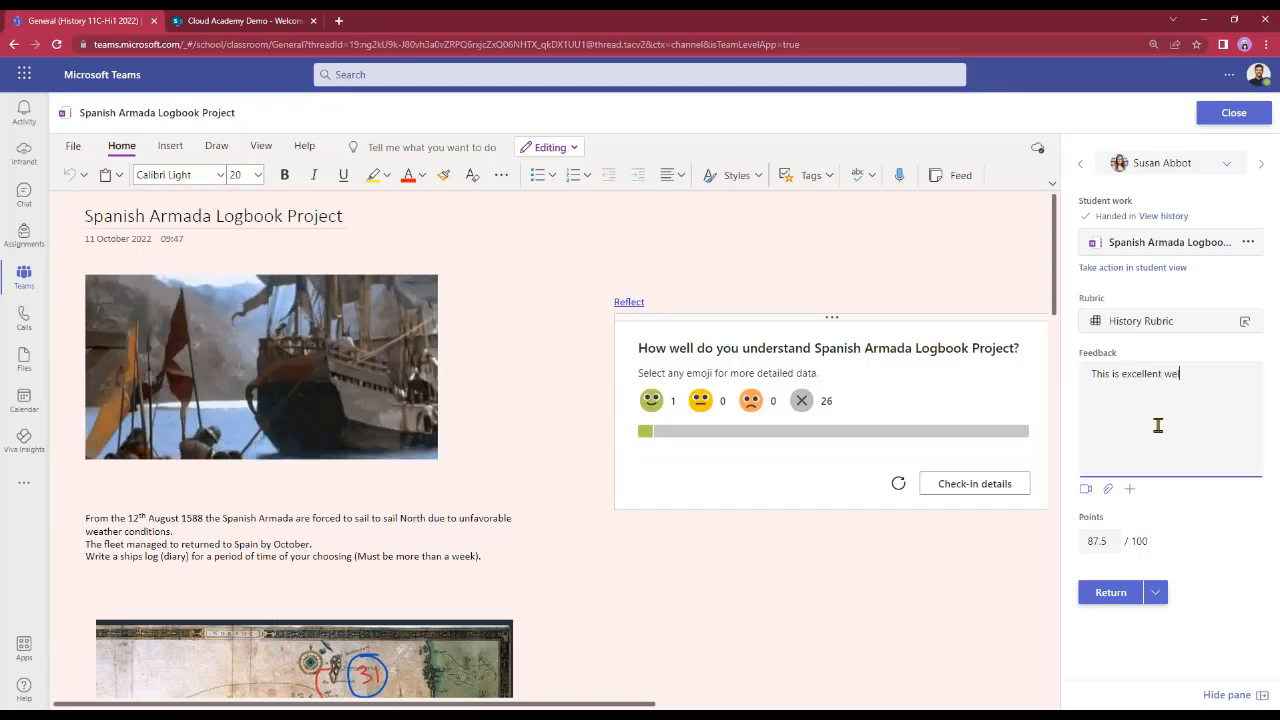
{"action": "type", "text": "l done"}
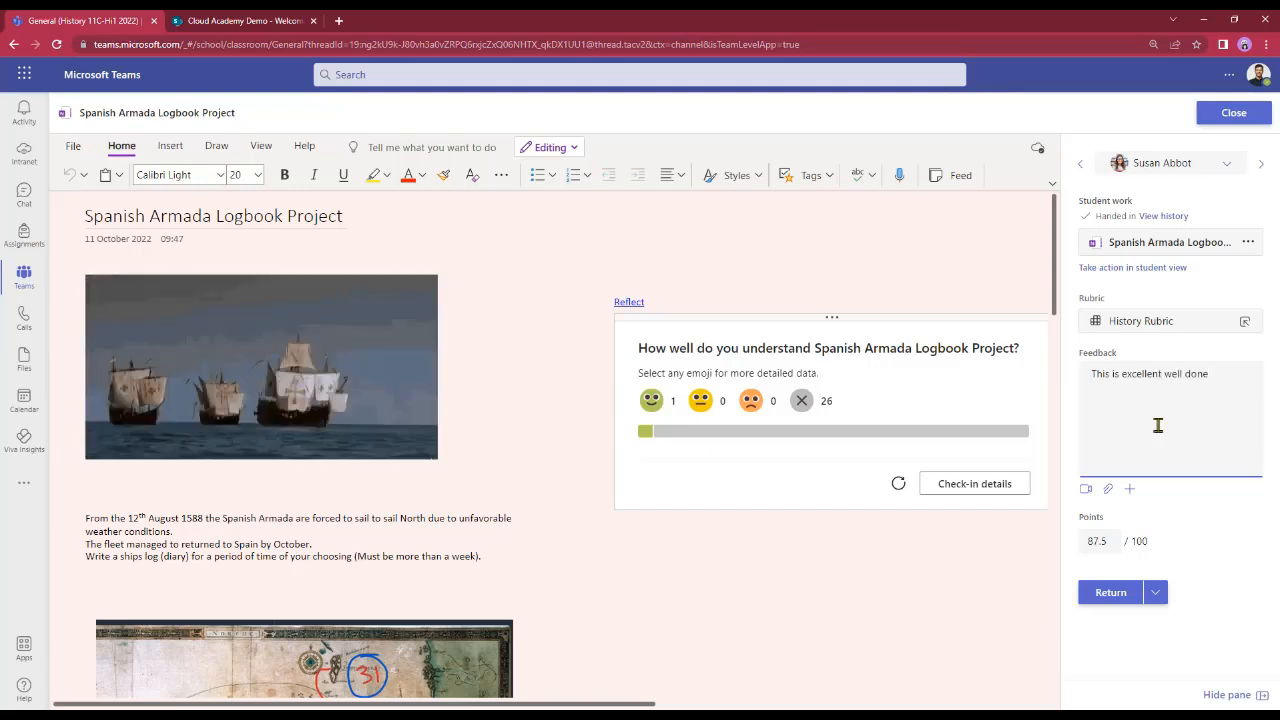
{"action": "left_click", "coordinate": [1108, 593]}
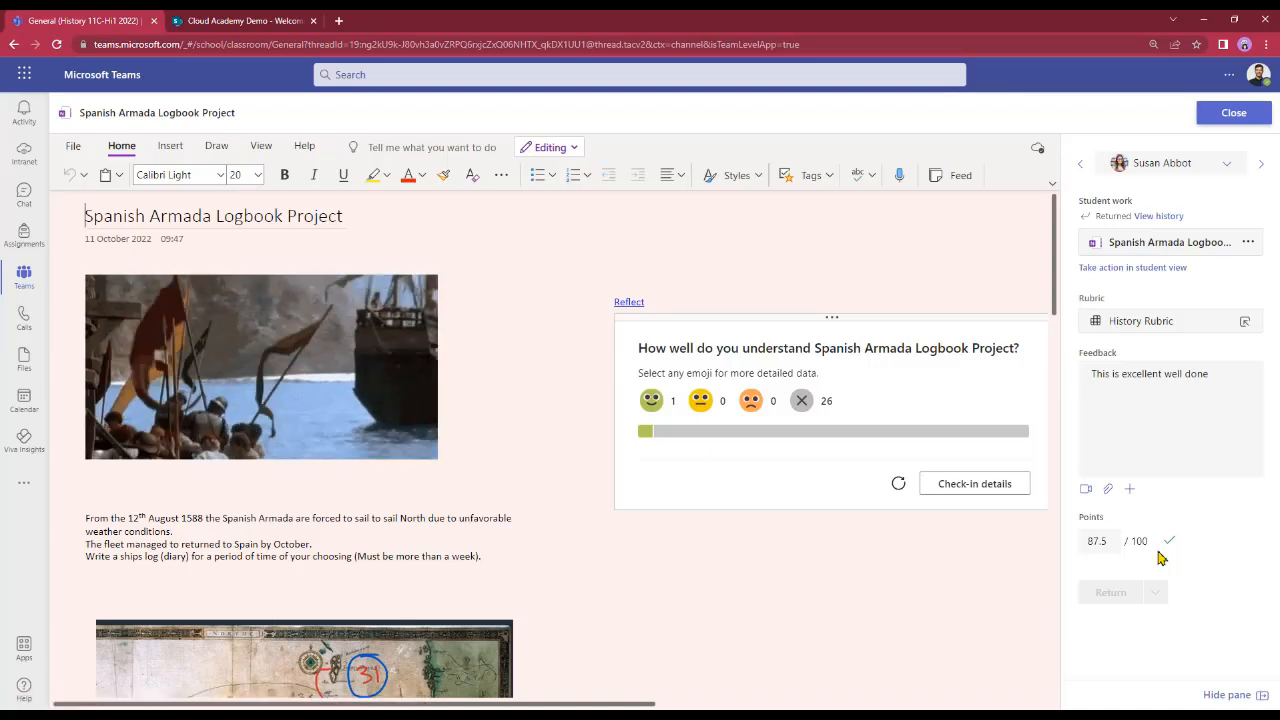
Go to the next student's Spanish Armada Logbook Project page and look over the work.
{"action": "left_click", "coordinate": [1265, 172]}
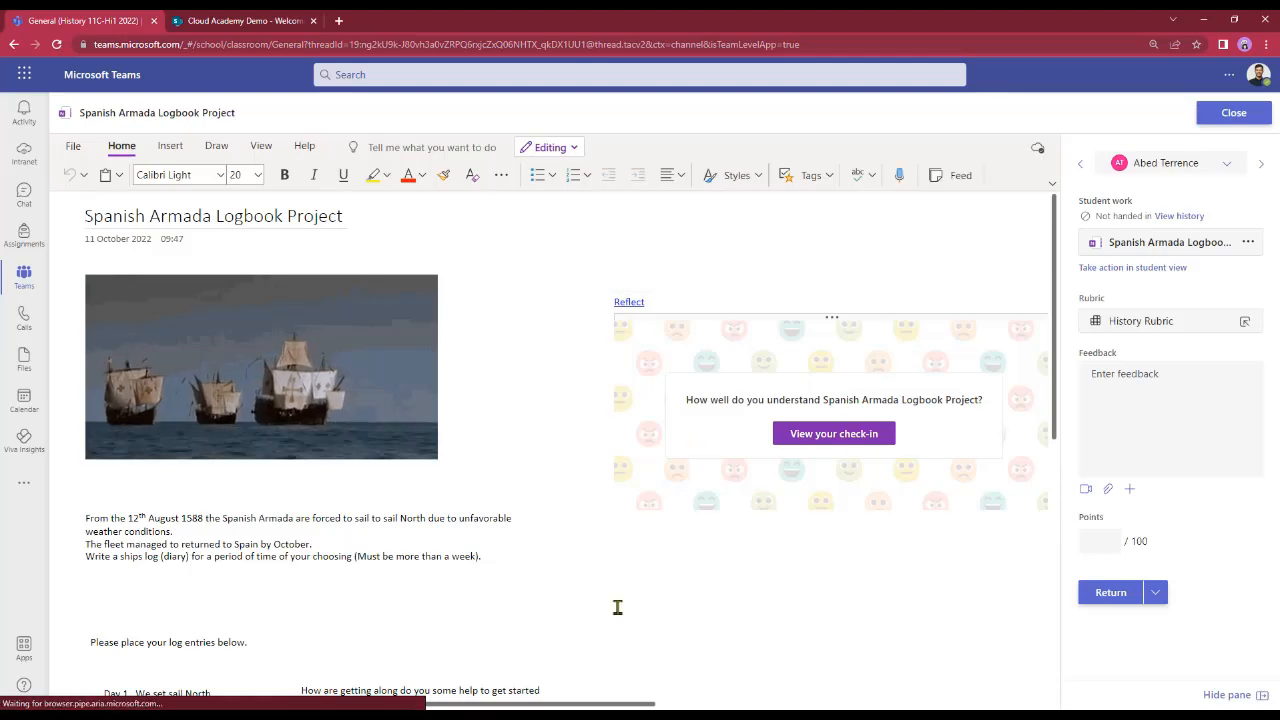
{"action": "scroll", "coordinate": [488, 590], "scroll_direction": "down", "scroll_amount": 3}
{"action": "scroll", "coordinate": [486, 574], "scroll_direction": "up", "scroll_amount": 3}
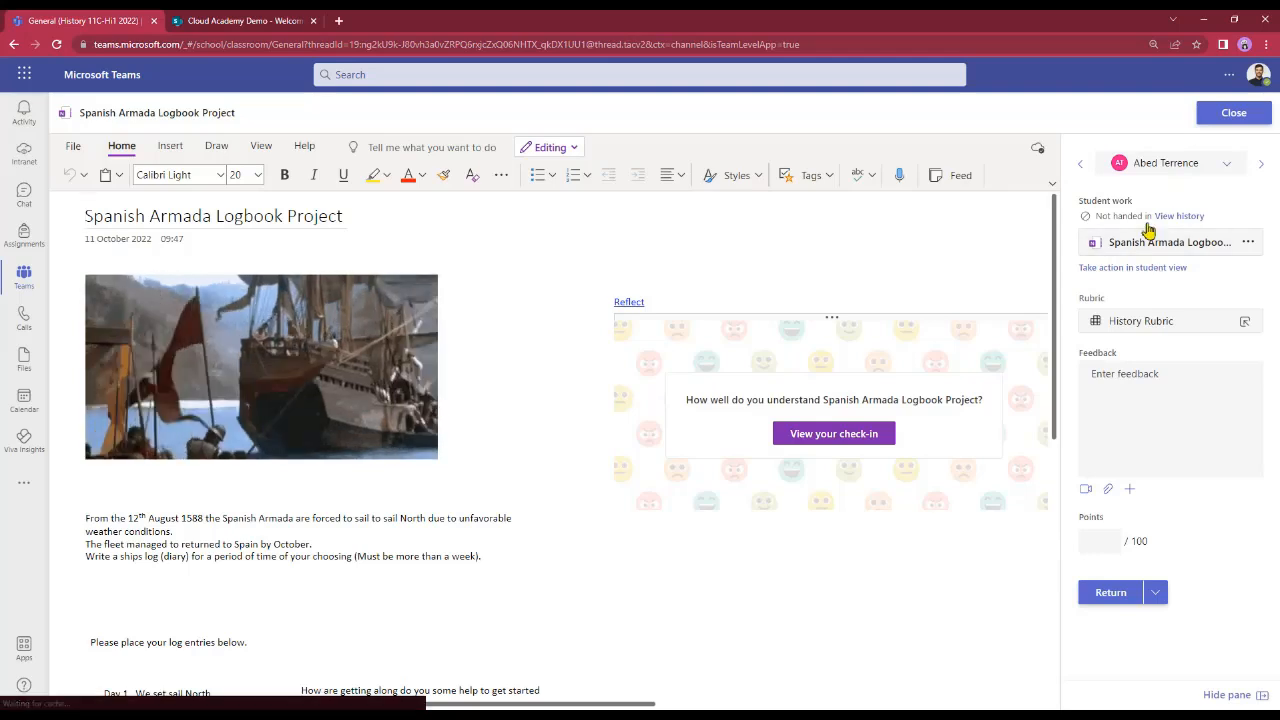
Close the student work, check the returned work for "Spanish Armada Logbook Project (Pre made example)" and go back to the assignment list.
{"action": "left_click", "coordinate": [1240, 114]}
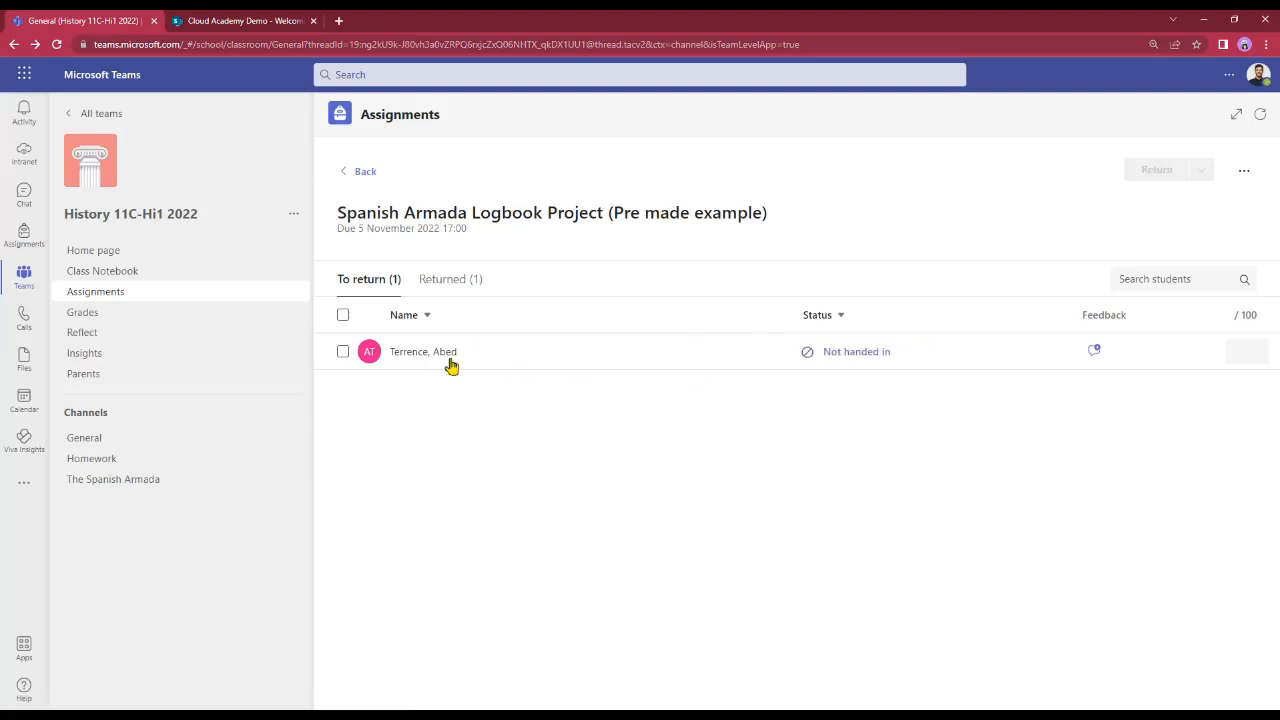
{"action": "left_click", "coordinate": [452, 285]}
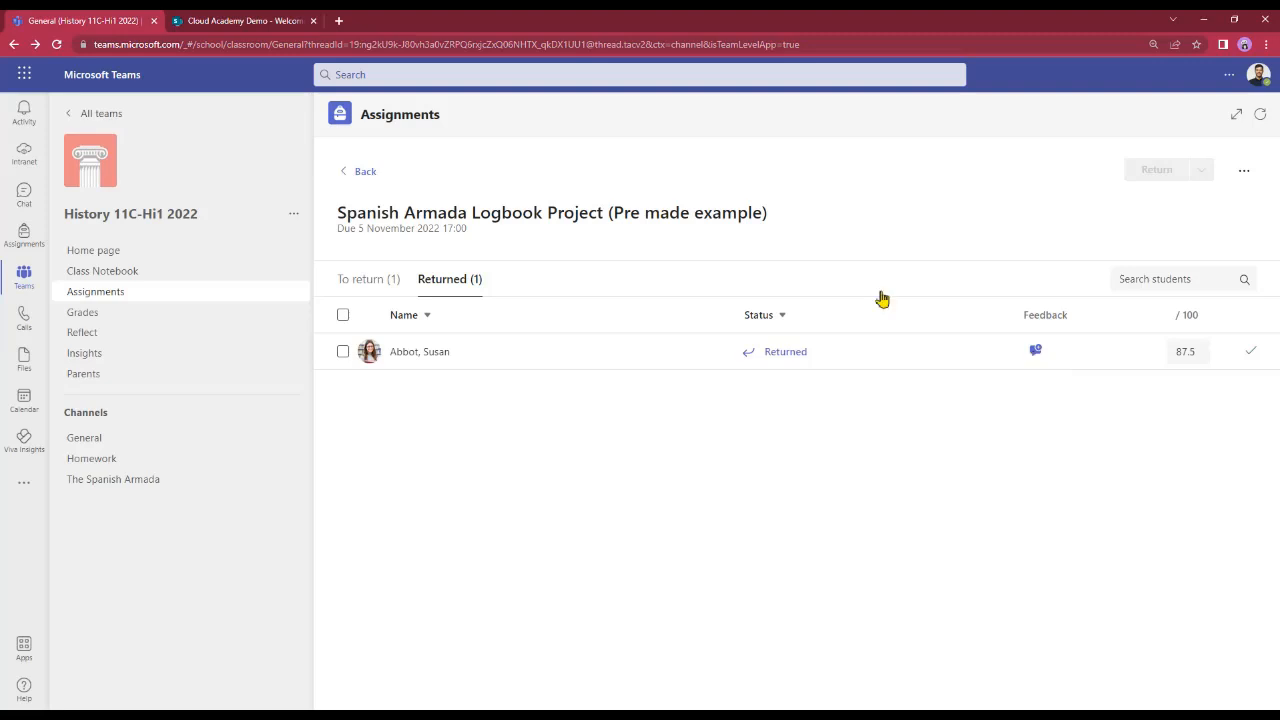
{"action": "left_click", "coordinate": [368, 176]}
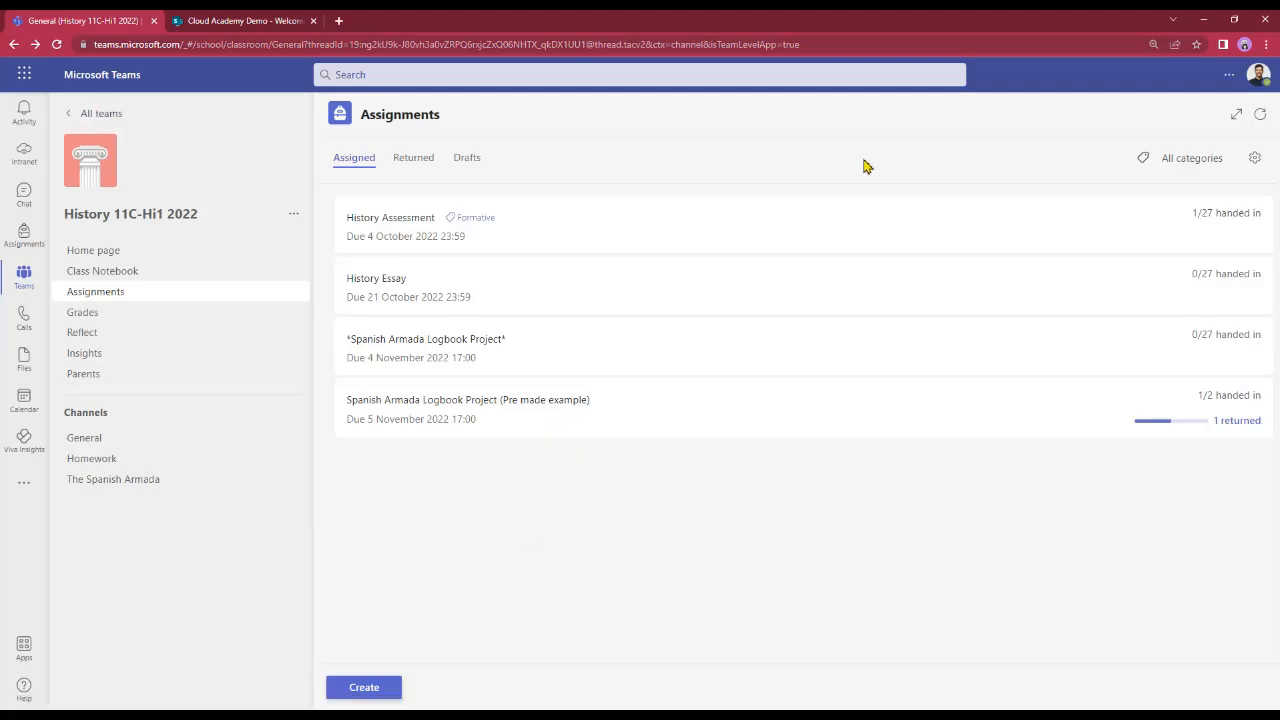
Expand the assignment list, then reopen the History 11C-Hi1 2022 team and show its Grades.
{"action": "left_click", "coordinate": [1236, 115]}
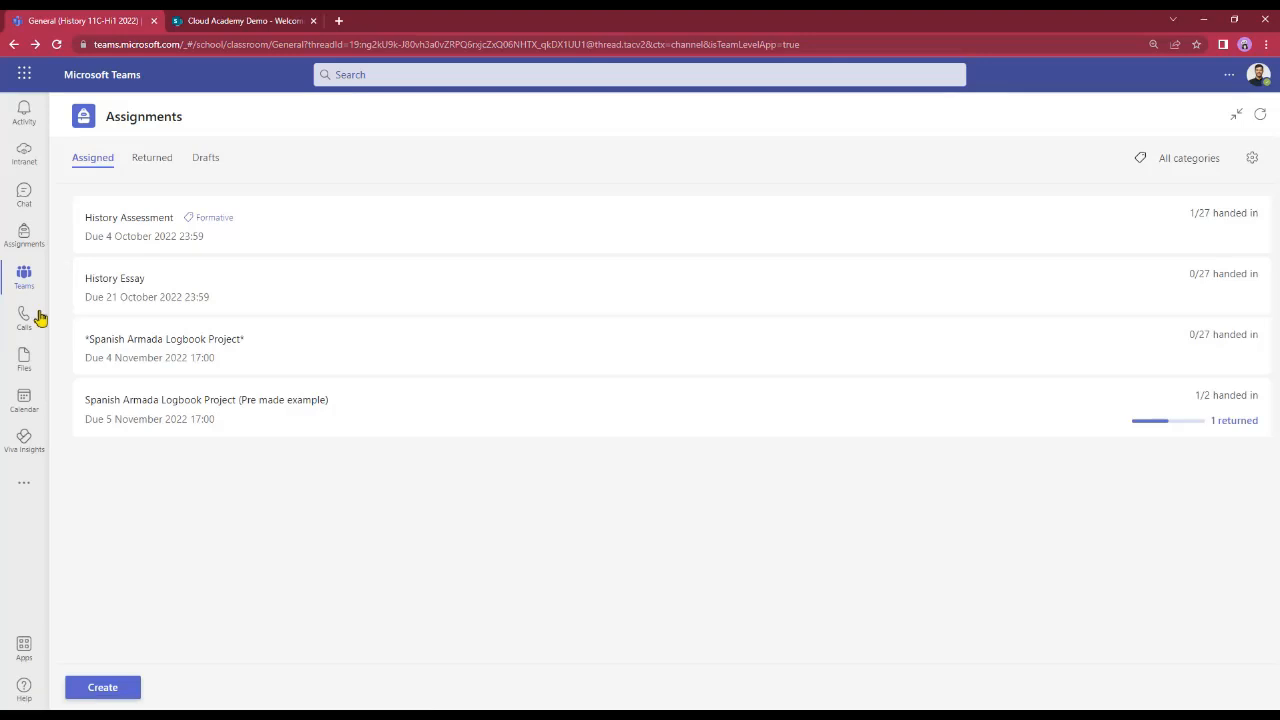
{"action": "left_click", "coordinate": [20, 278]}
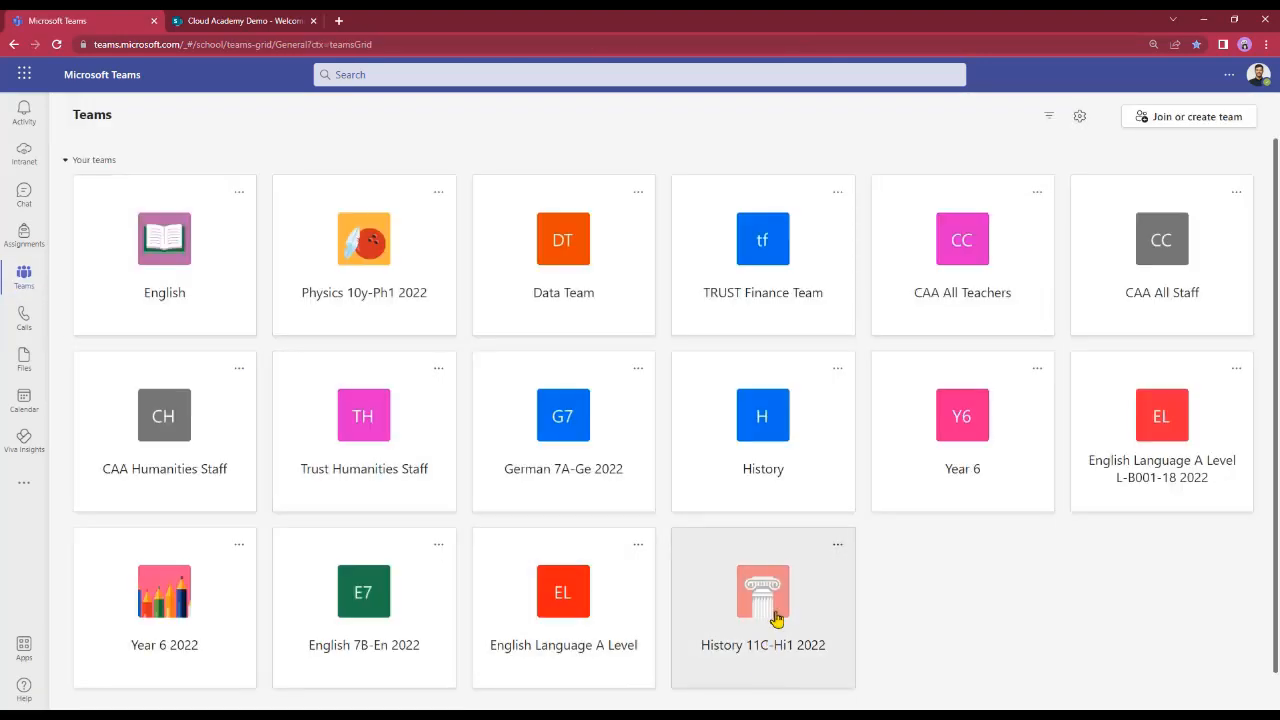
{"action": "left_click", "coordinate": [777, 617]}
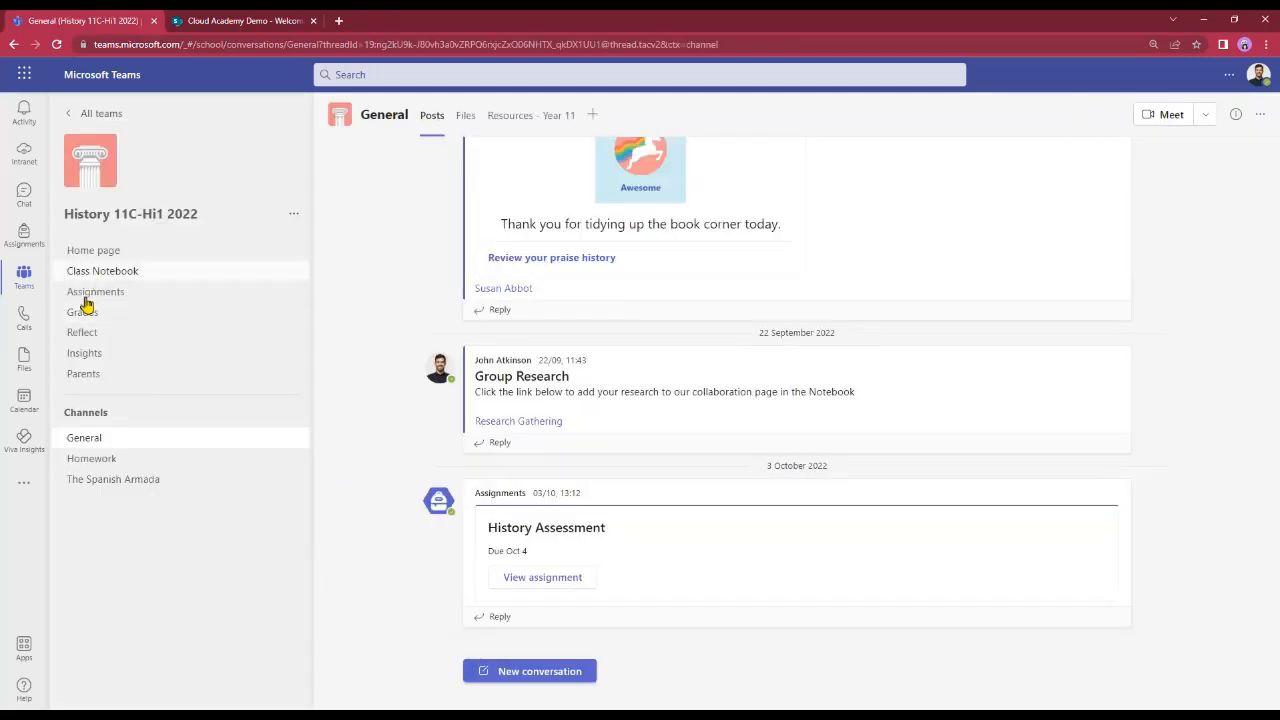
{"action": "left_click", "coordinate": [83, 314]}
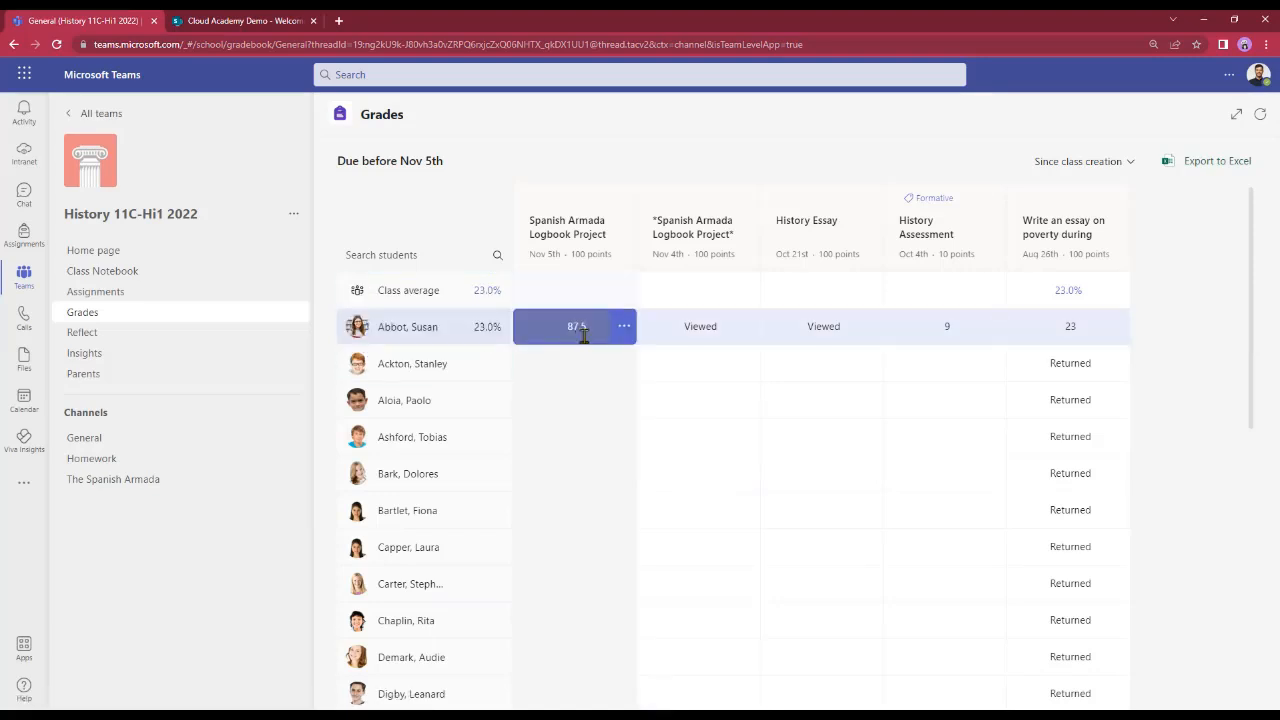
View the first listed student's grades and returned Spanish Armada Logbook Project, and go back to the class gradebook.
{"action": "left_click", "coordinate": [405, 334]}
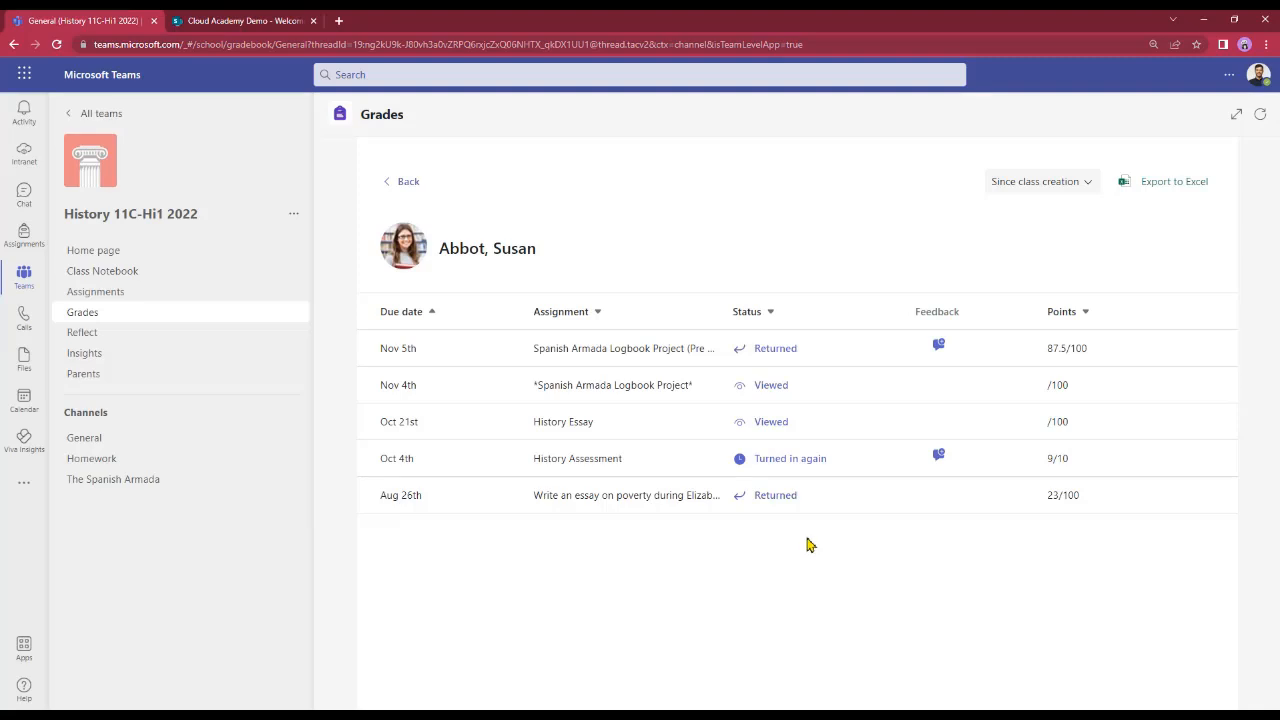
{"action": "left_click", "coordinate": [787, 353]}
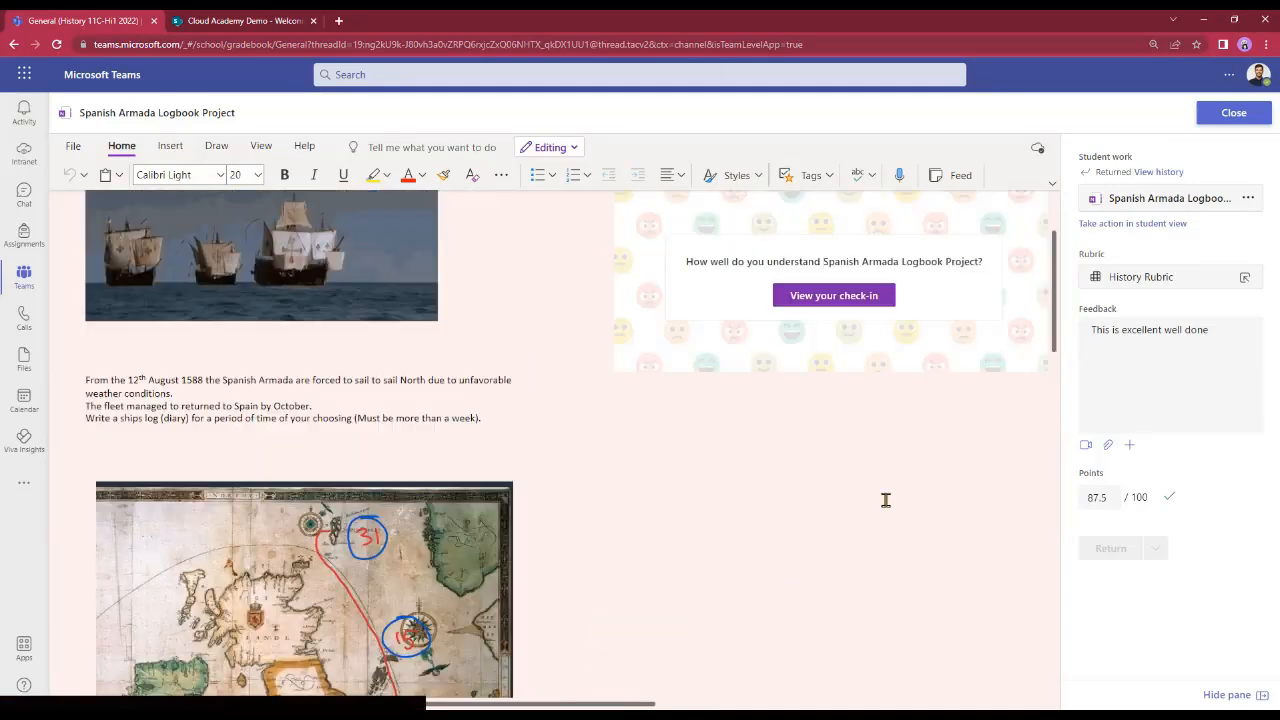
{"action": "left_click", "coordinate": [1234, 112]}
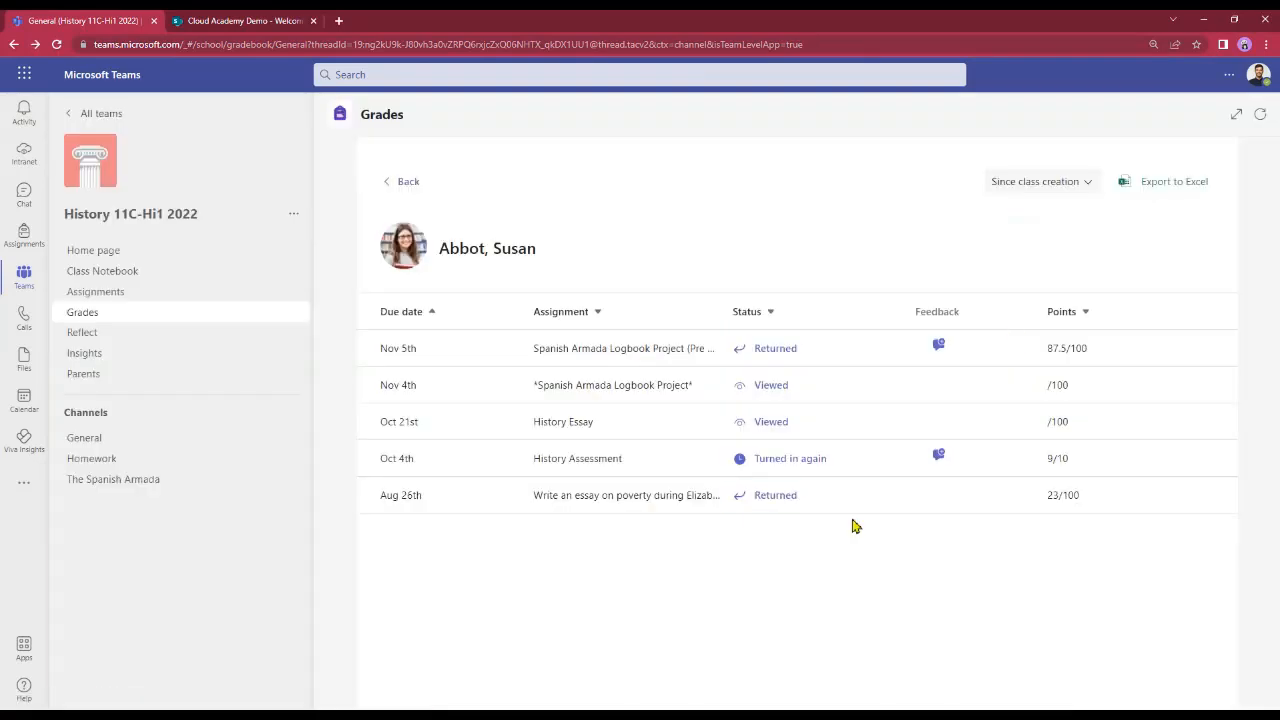
{"action": "left_click", "coordinate": [406, 182]}
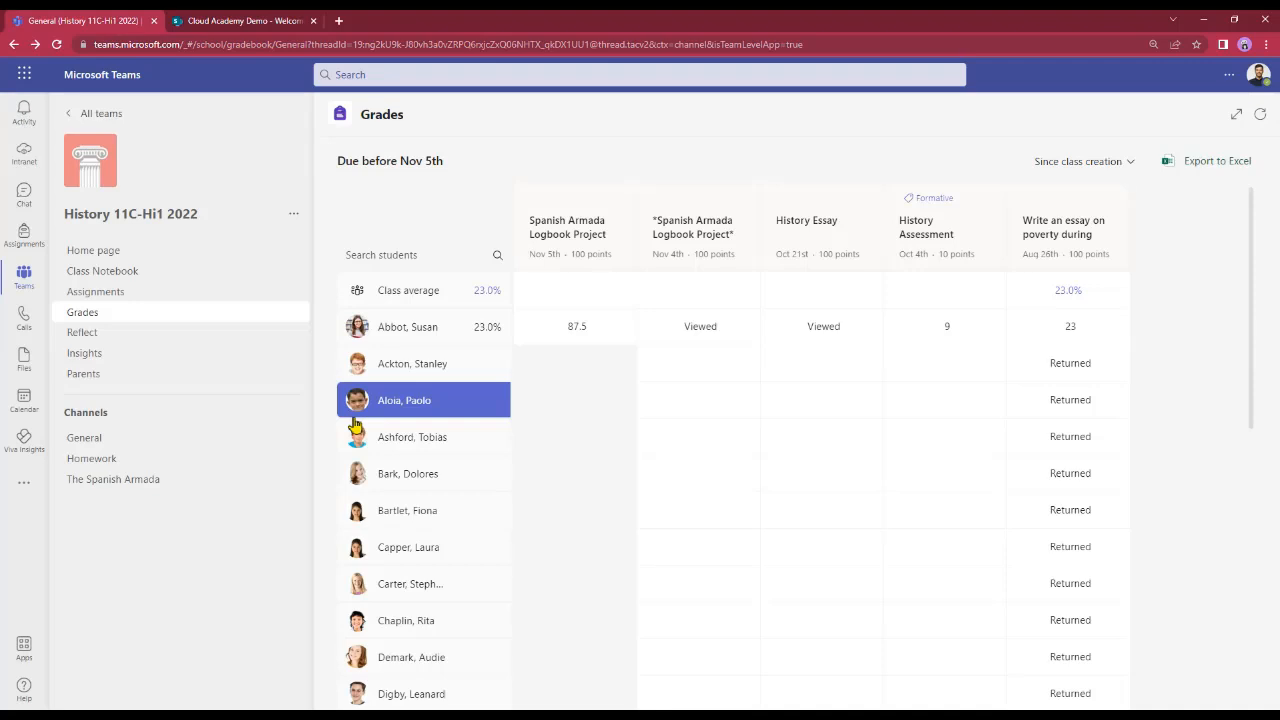
Look through the class's recent Reflect check-ins, including those posted in the Class Notebook.
{"action": "left_click", "coordinate": [83, 338]}
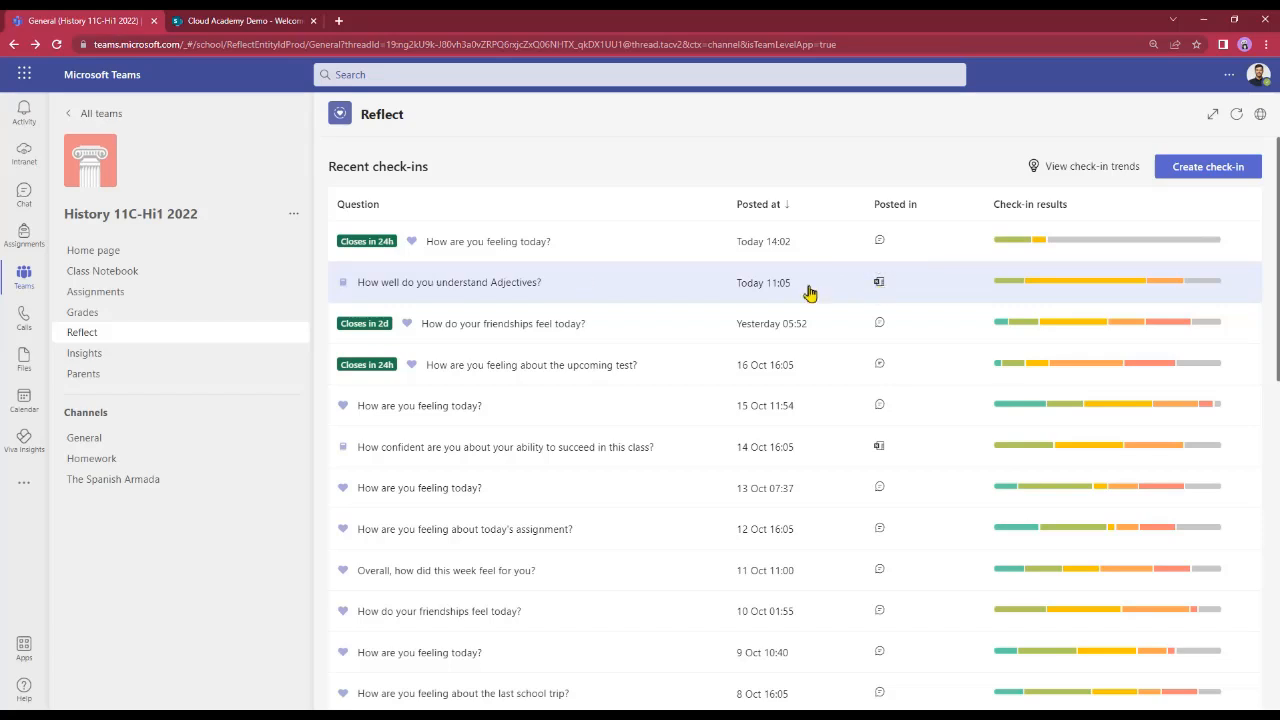
{"action": "scroll", "coordinate": [880, 330], "scroll_direction": "down", "scroll_amount": 2}
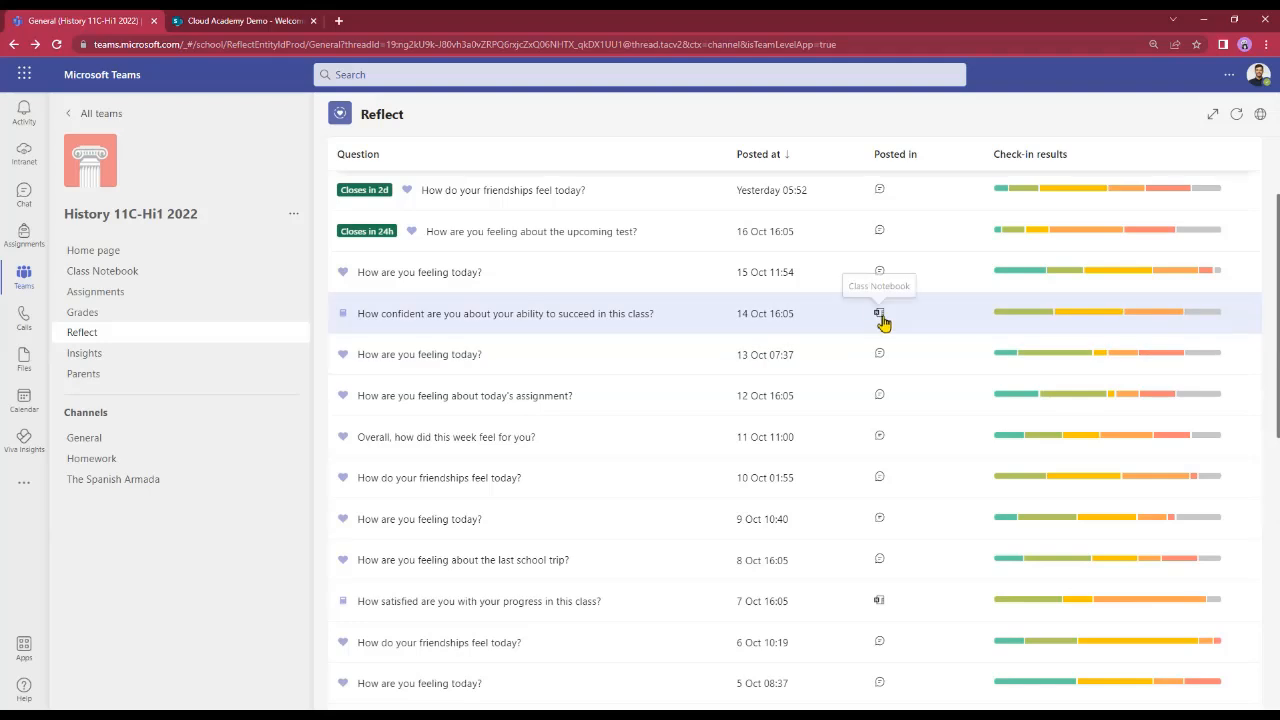
{"action": "scroll", "coordinate": [894, 380], "scroll_direction": "up", "scroll_amount": 2}
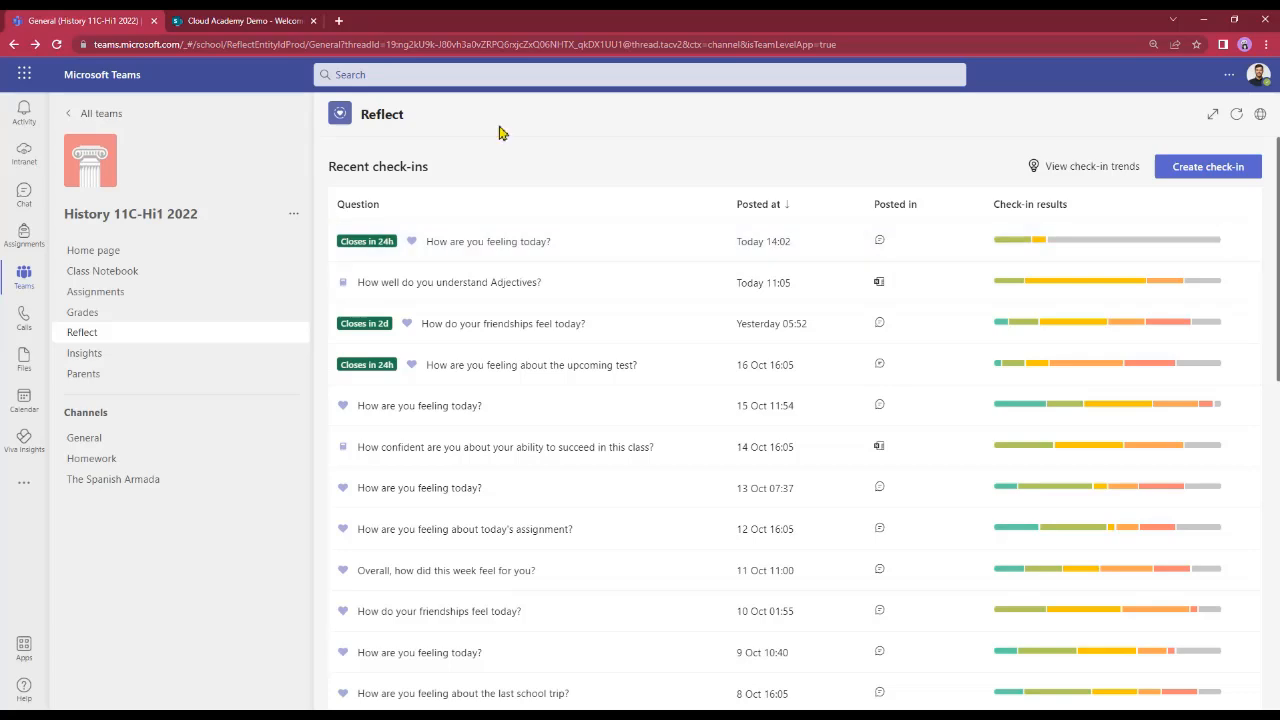
Review The Spanish Armada channel's assignment and notebook comments posts, checking the class assignment list in between.
{"action": "left_click", "coordinate": [91, 482]}
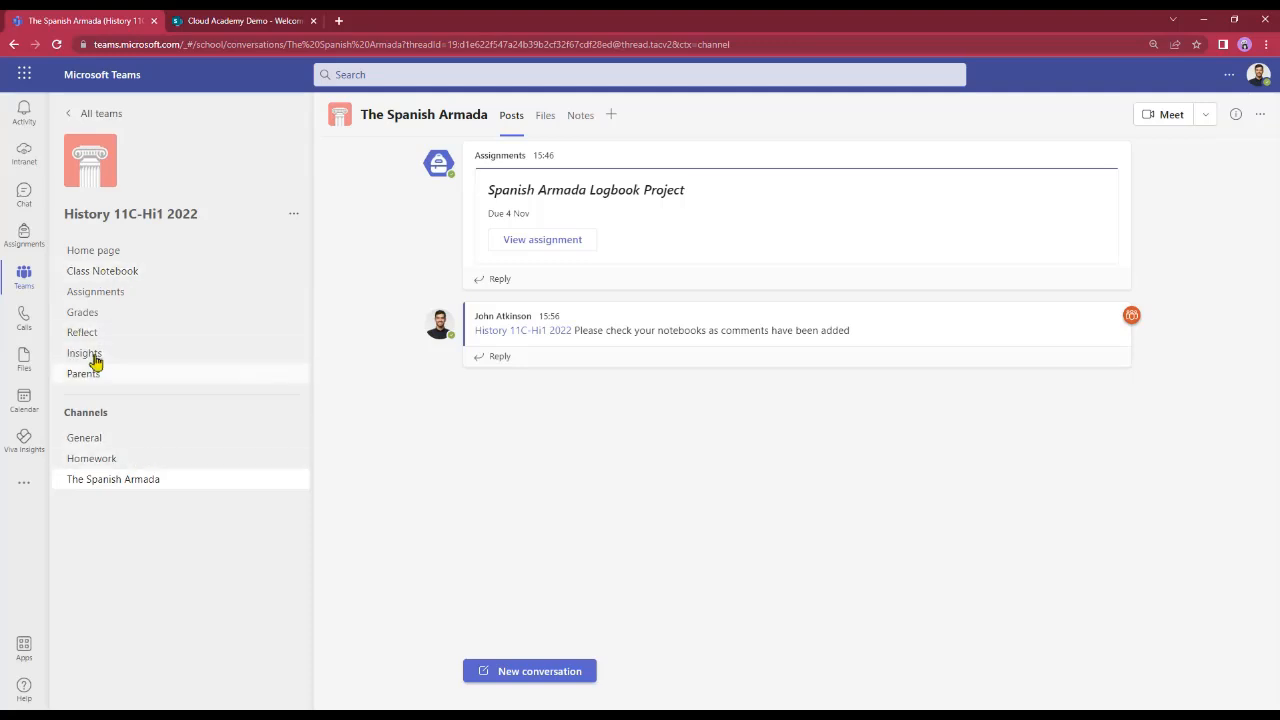
{"action": "left_click", "coordinate": [97, 291]}
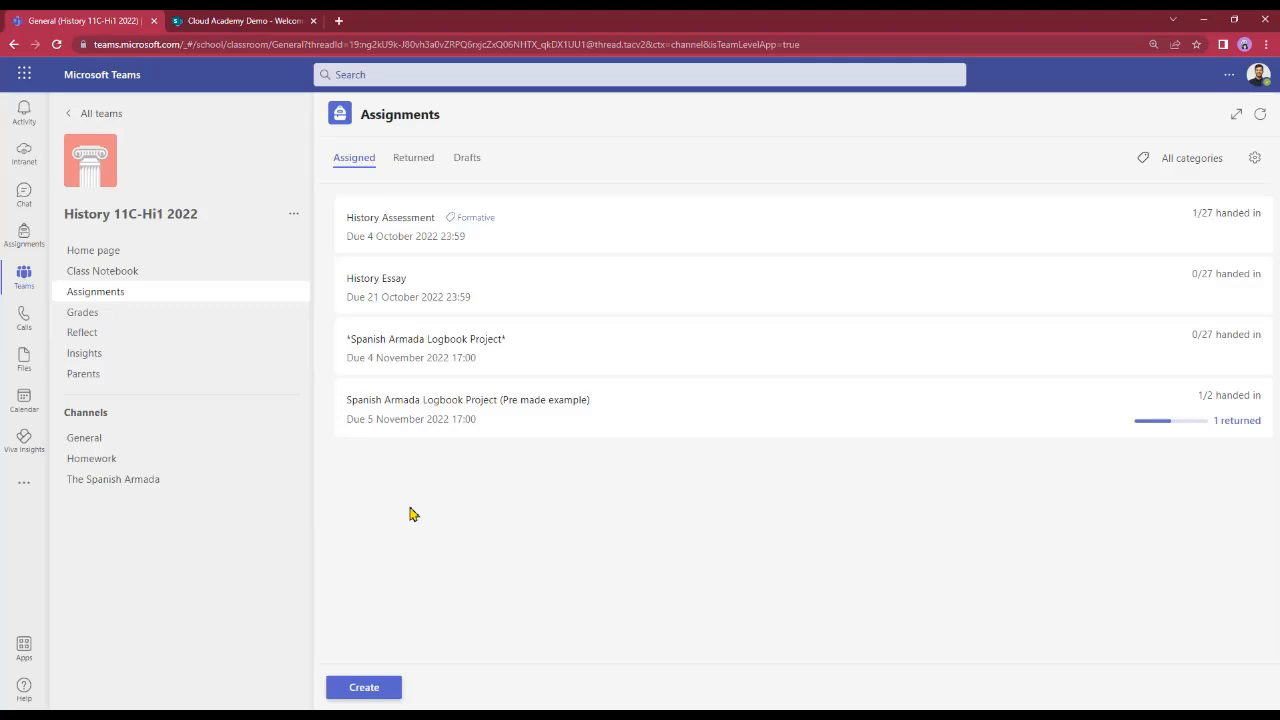
{"action": "left_click", "coordinate": [121, 485]}
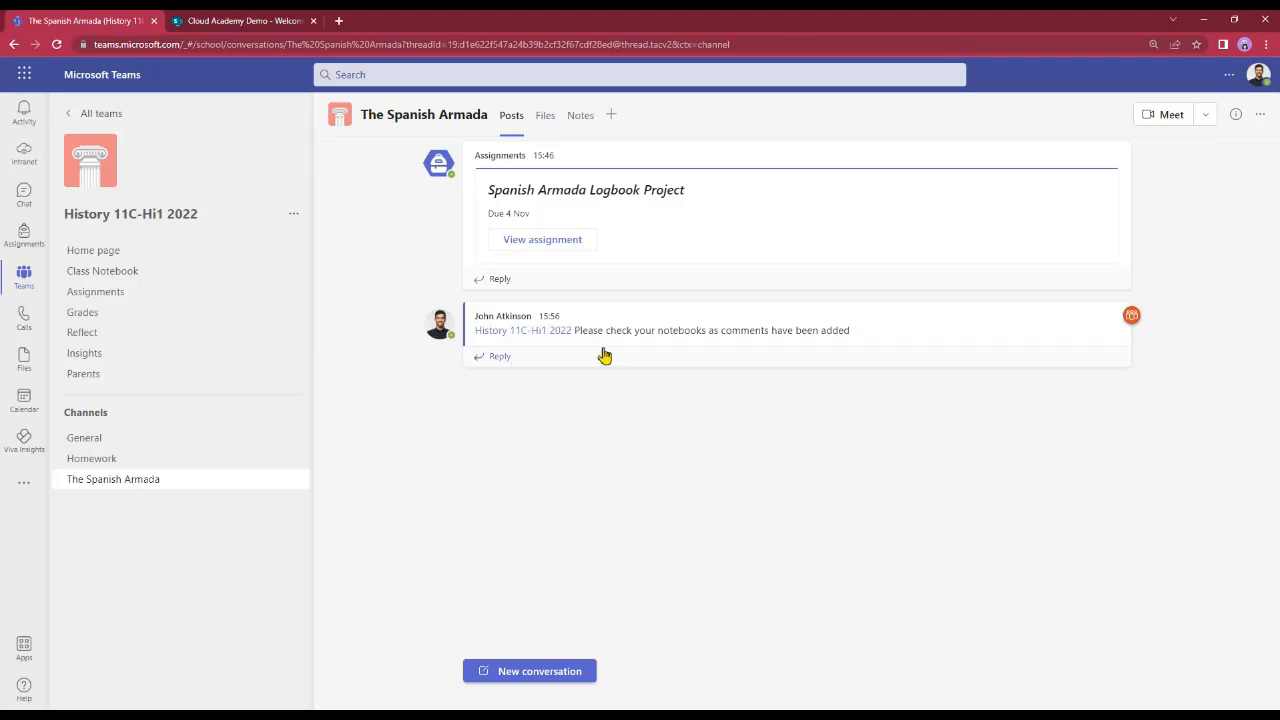
{"action": "mouse_move", "coordinate": [617, 342]}
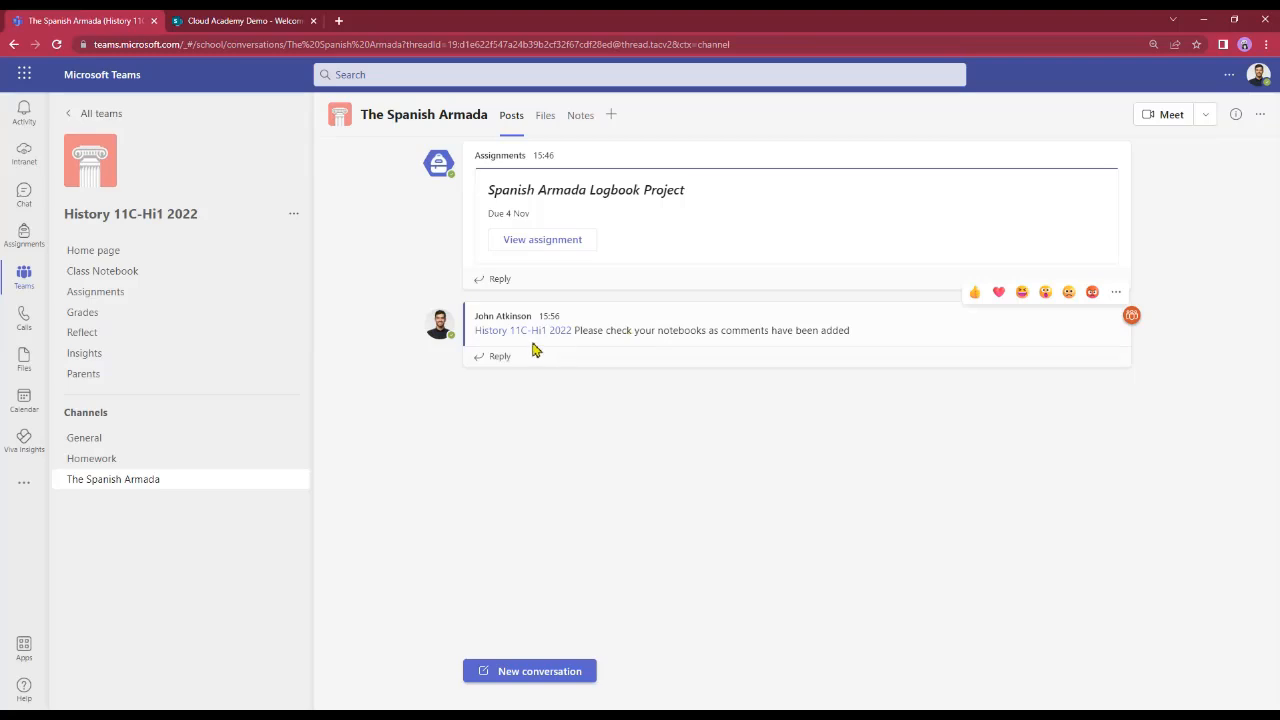
{"action": "mouse_move", "coordinate": [533, 341]}
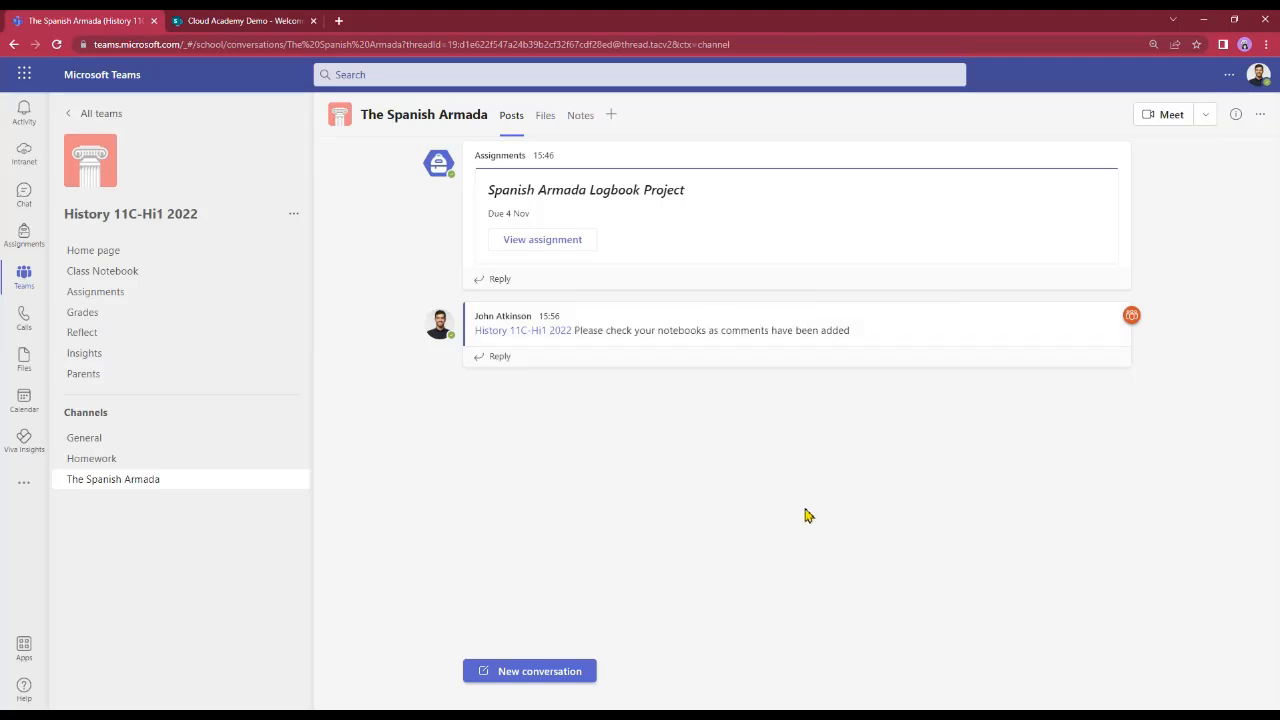